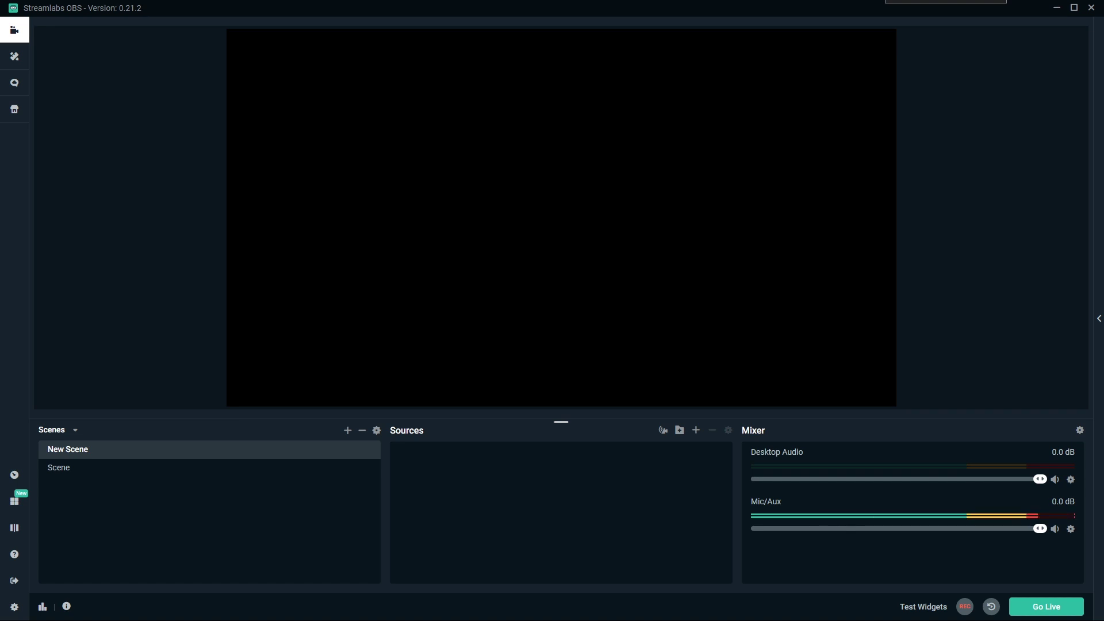
Import the Generic.overlay file as a scene collection from Settings > Scene Collections
left_click(15, 607)
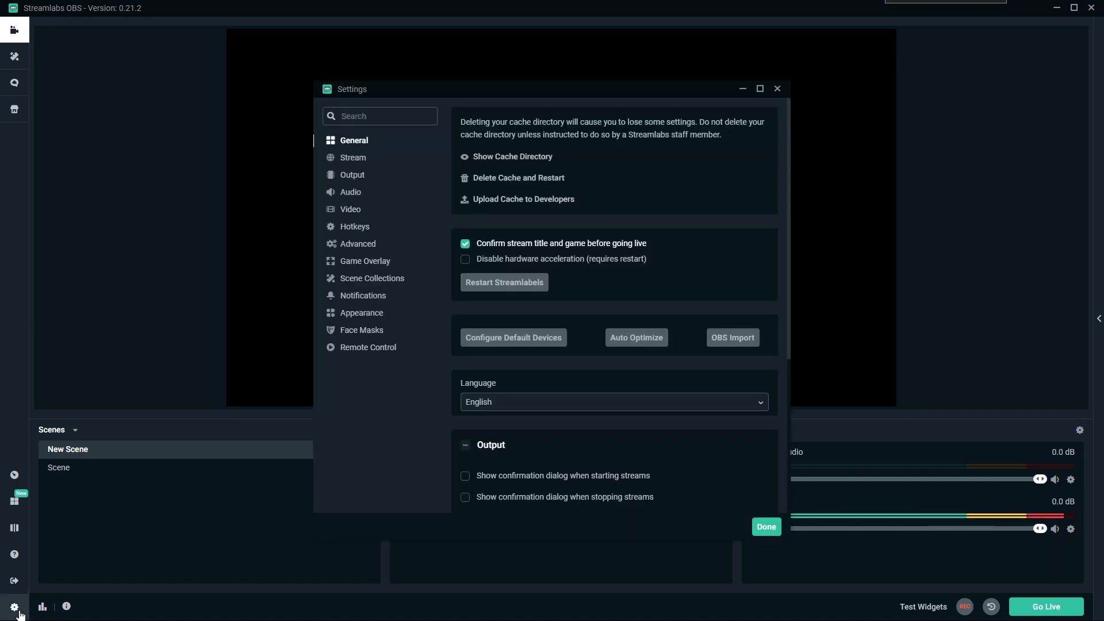
left_click(386, 279)
left_click(600, 162)
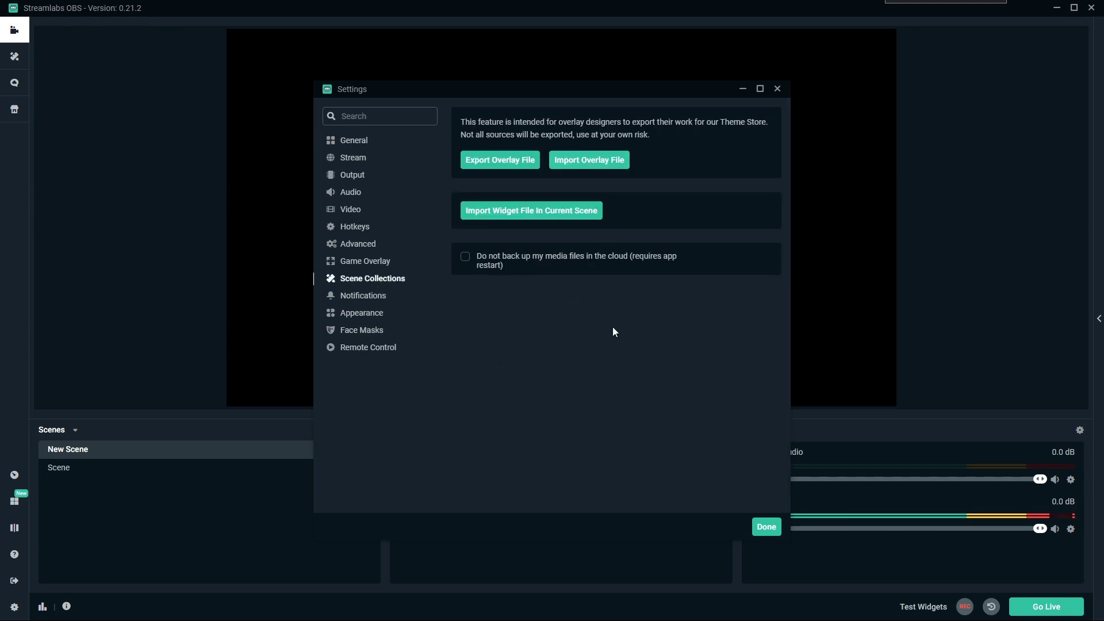
left_click(418, 345)
left_click(543, 541)
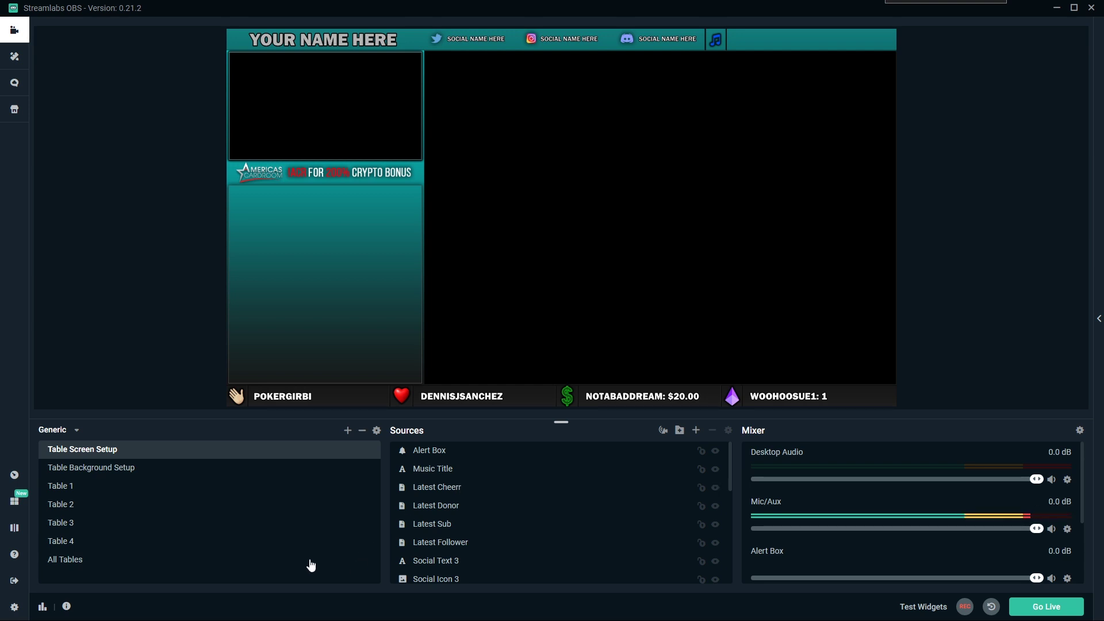
In the Table Background Setup scene, hide the Red, Orange, Pink, Green, Gray, Gold, Blue, Aqua and Purple backgrounds
left_click(115, 475)
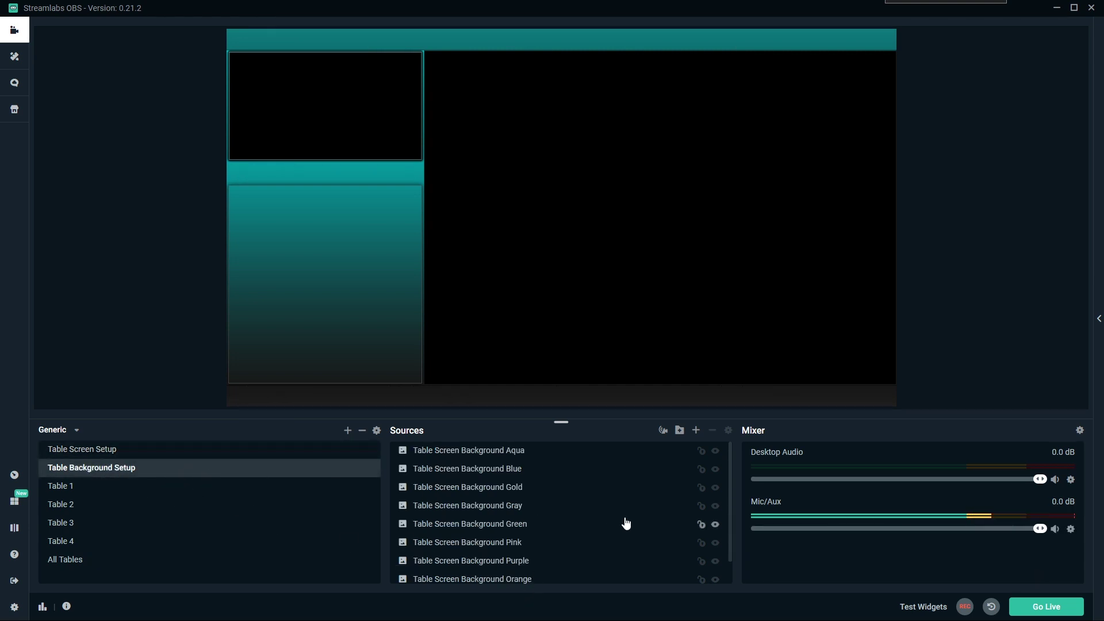
scroll(625, 523, "down", 1)
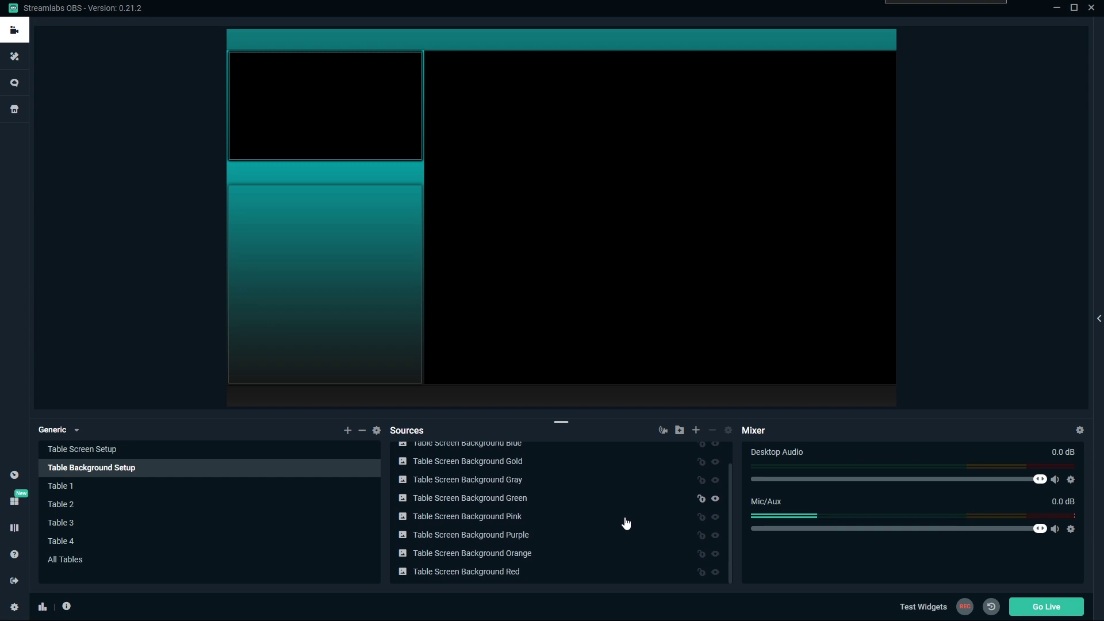
left_click(715, 572)
left_click(715, 553)
left_click(715, 535)
left_click(715, 517)
left_click(715, 479)
left_click(716, 461)
left_click(715, 443)
scroll(697, 537, "up", 1)
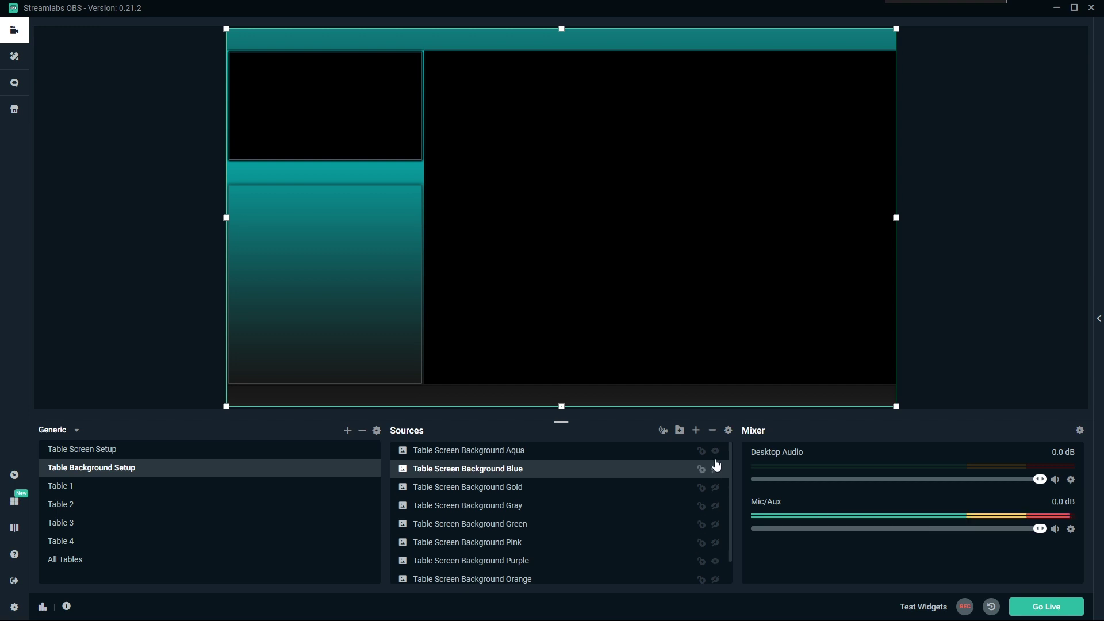
left_click(715, 450)
scroll(664, 526, "down", 1)
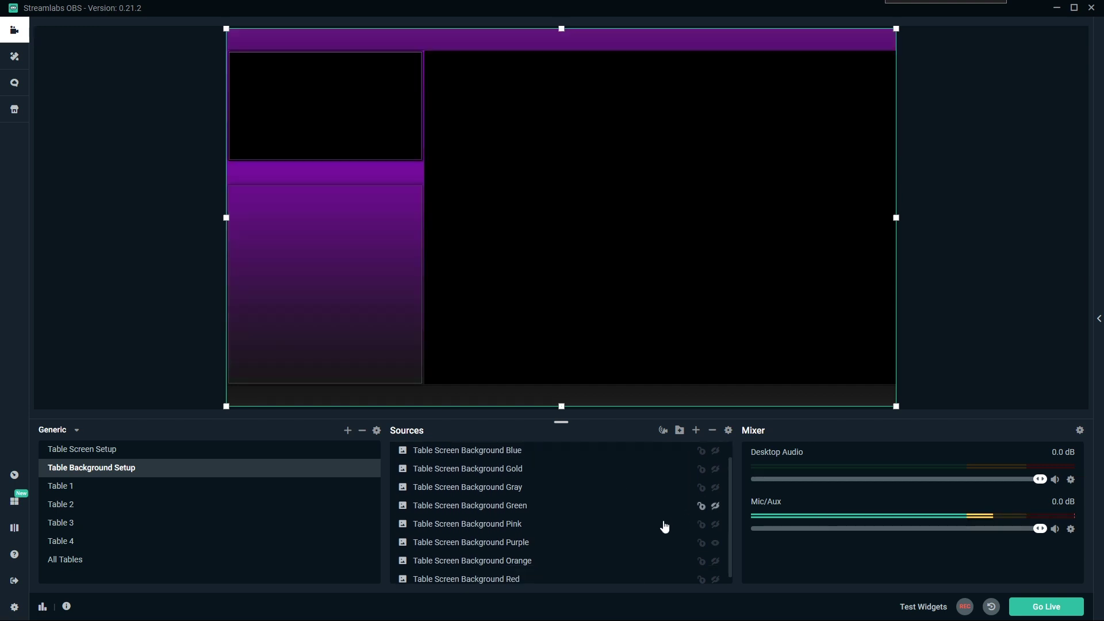
left_click(714, 535)
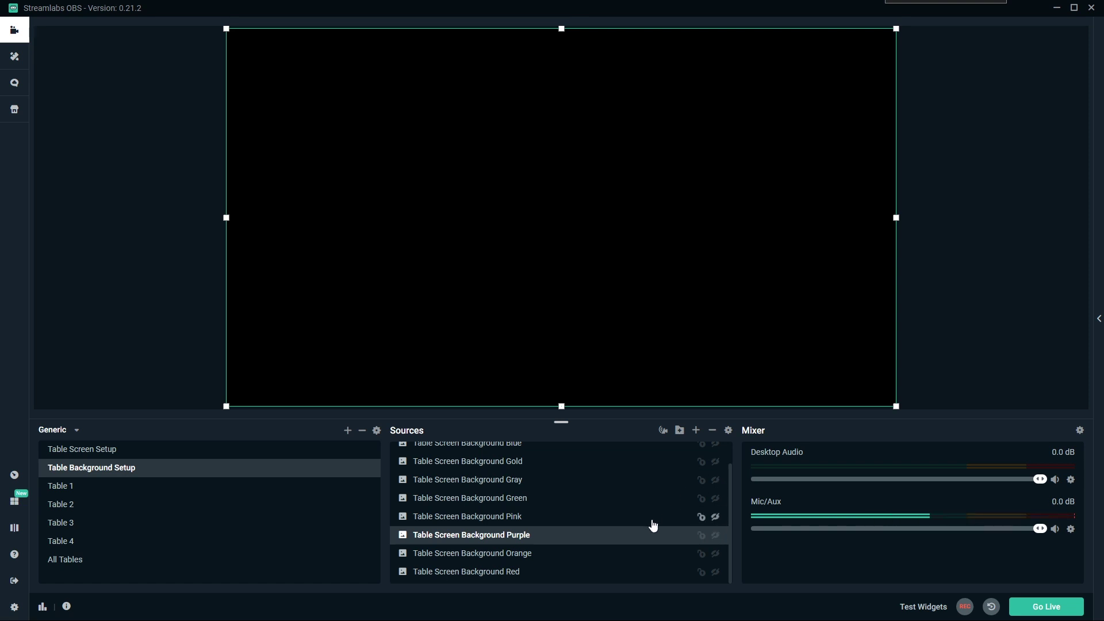
Preview each table background colour in turn, hiding each one again afterwards
scroll(653, 525, "up", 1)
scroll(653, 525, "down", 1)
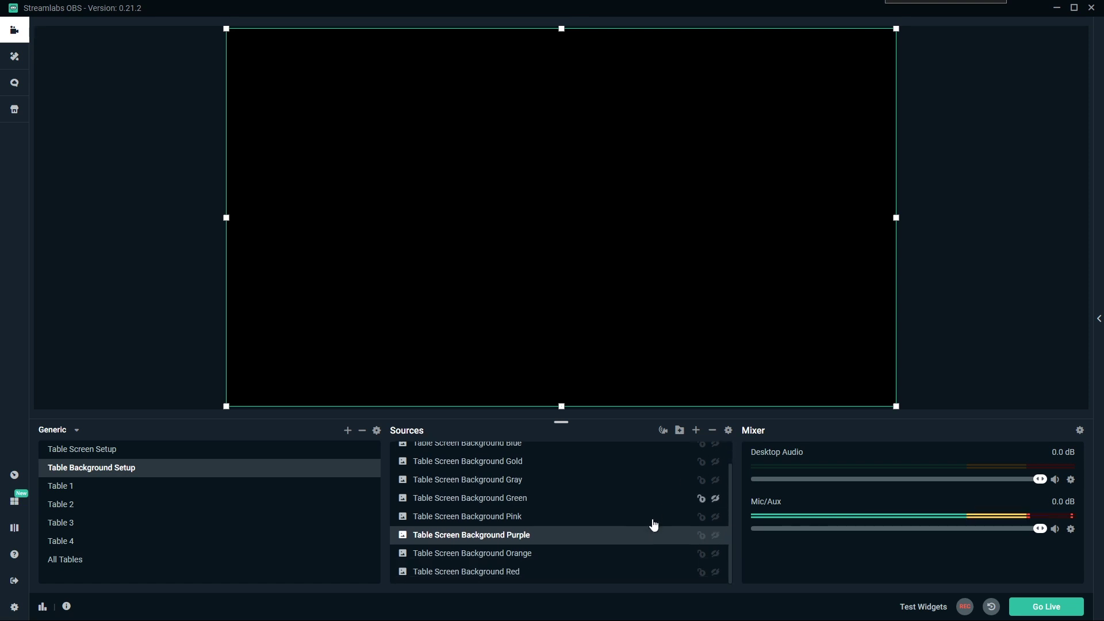
left_click(717, 573)
left_click(716, 573)
left_click(715, 553)
left_click(716, 554)
left_click(715, 535)
left_click(715, 535)
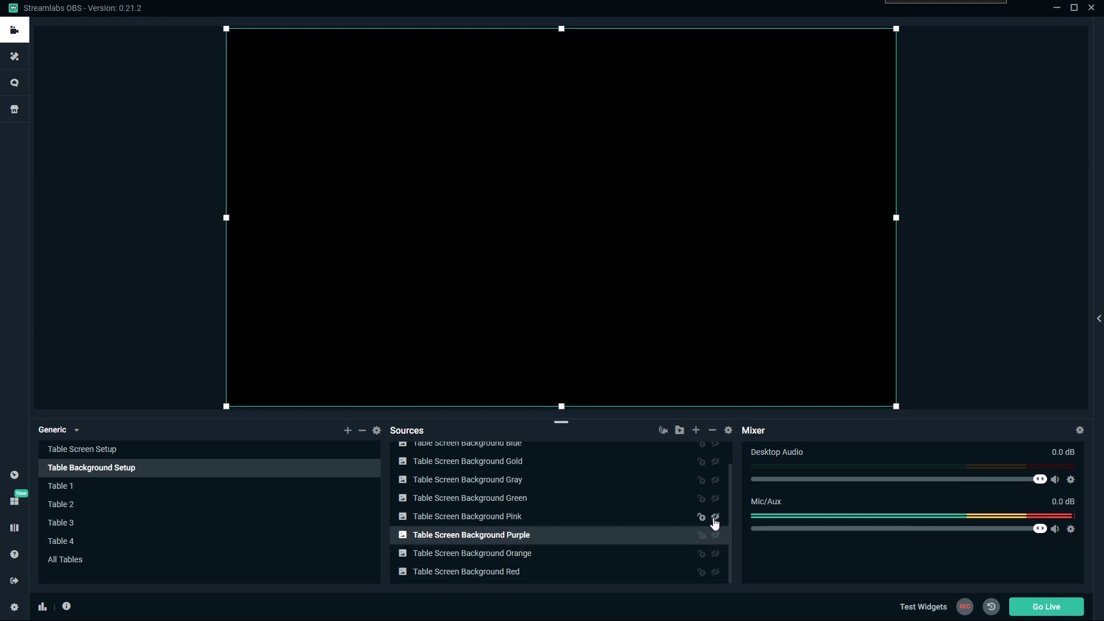
left_click(716, 517)
left_click(716, 517)
left_click(716, 498)
left_click(716, 498)
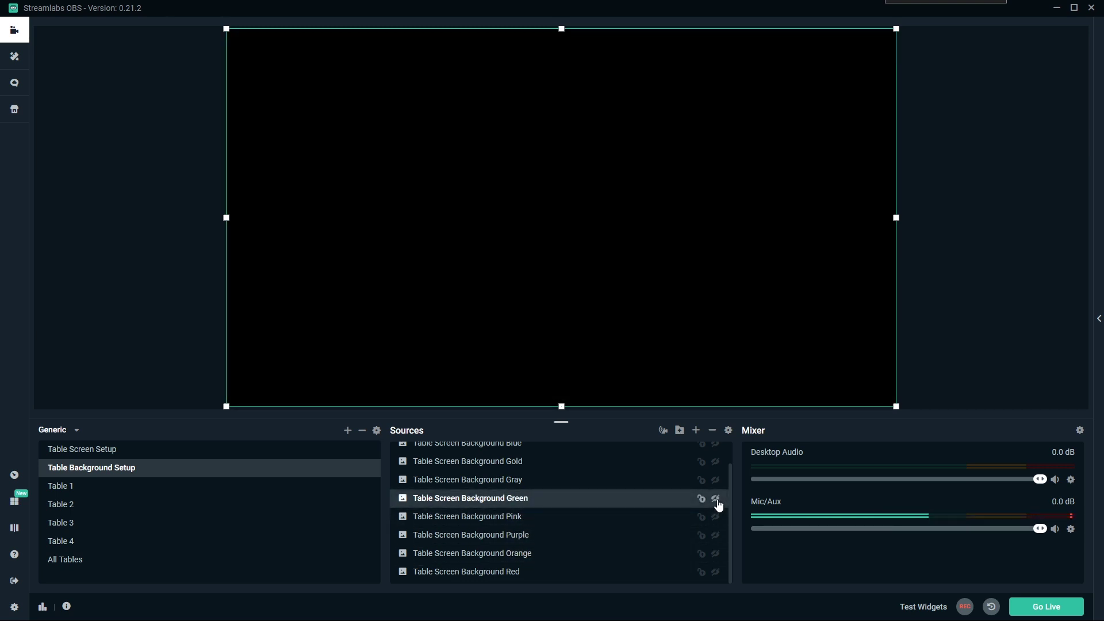
scroll(720, 502, "up", 1)
left_click(715, 506)
left_click(715, 506)
left_click(716, 487)
left_click(716, 487)
left_click(716, 468)
left_click(716, 468)
left_click(716, 450)
left_click(716, 450)
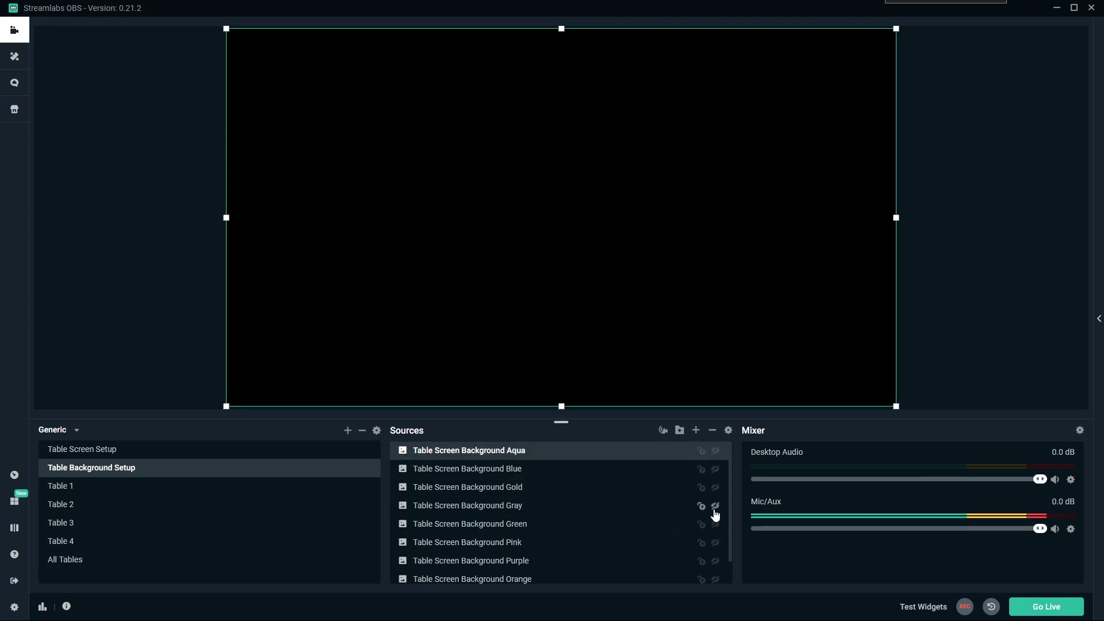
Make the Gray table background visible and return to the Table Screen Setup scene
left_click(690, 511)
left_click(716, 506)
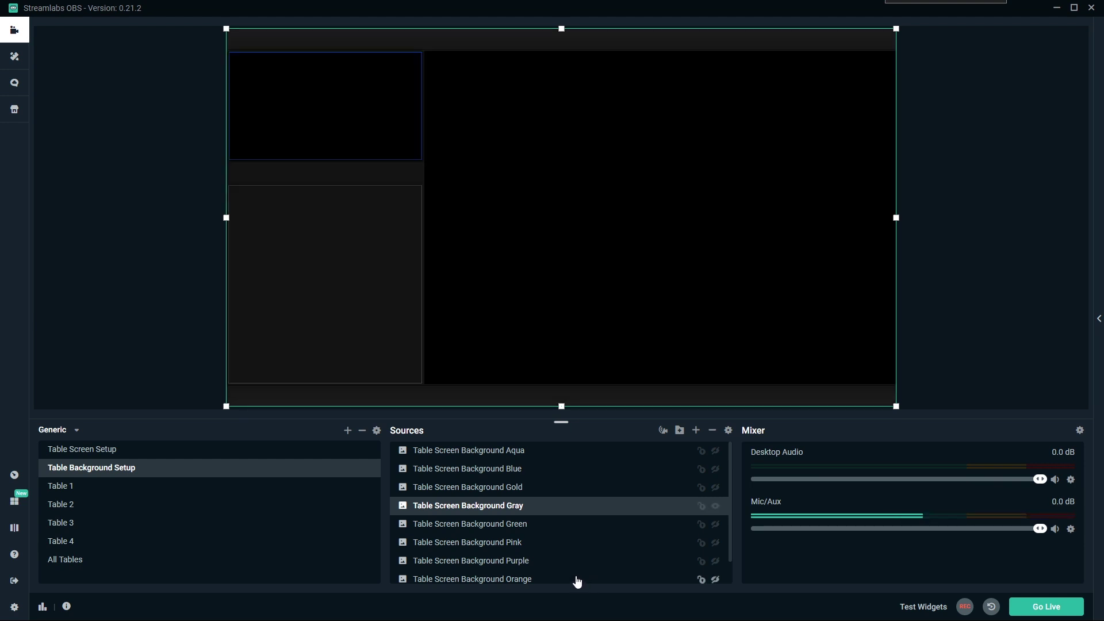
left_click(91, 454)
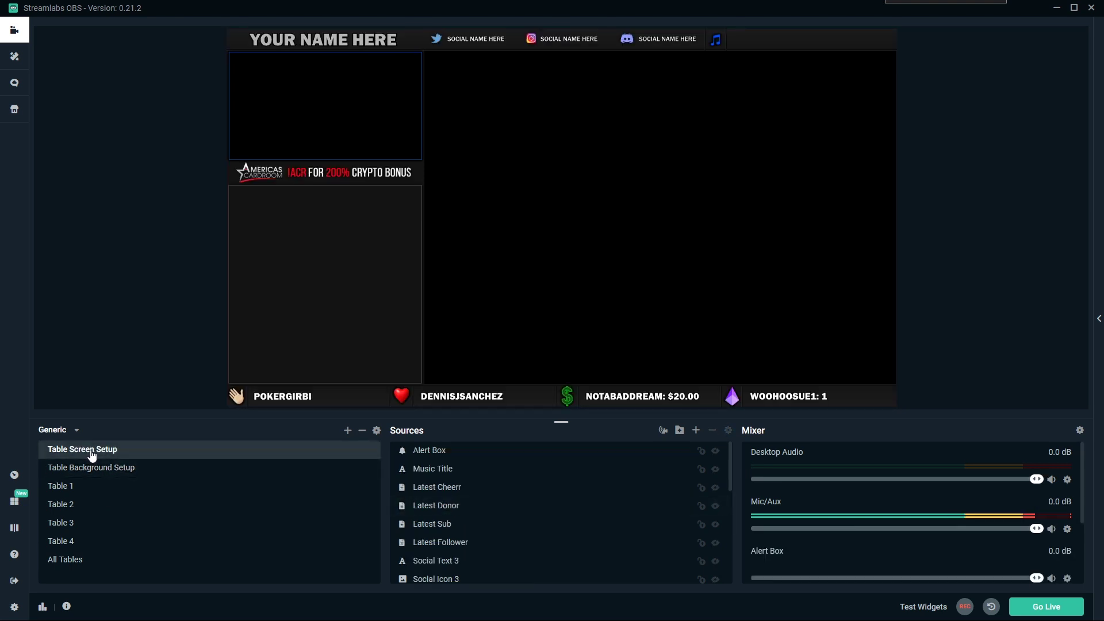
left_click(78, 486)
left_click(73, 504)
left_click(72, 523)
left_click(72, 545)
left_click(71, 561)
left_click(68, 543)
left_click(73, 519)
left_click(73, 504)
left_click(69, 486)
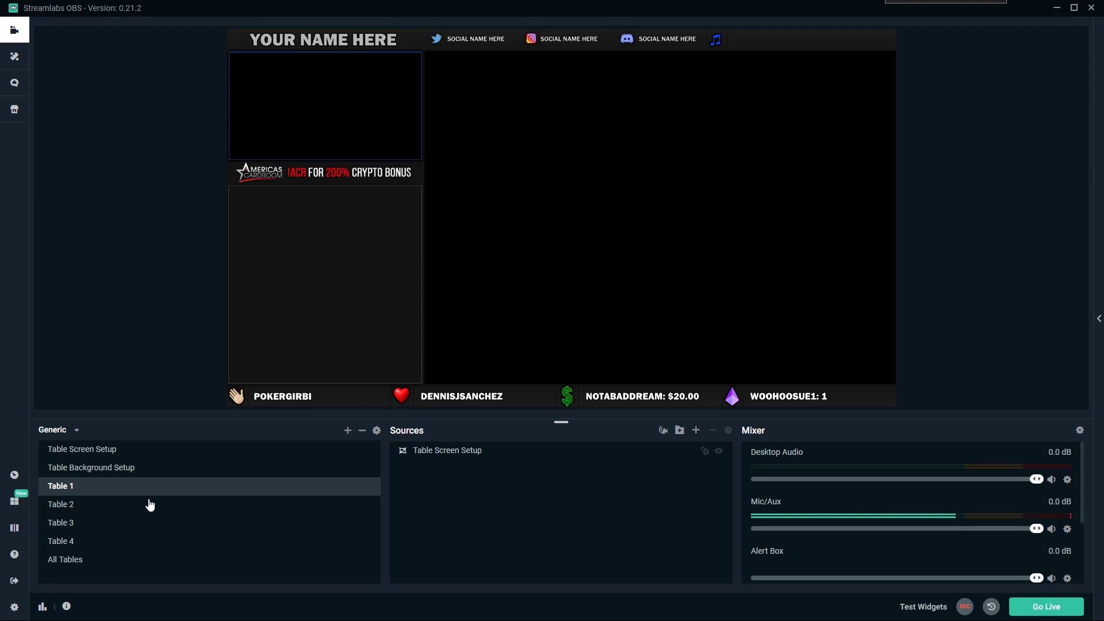
left_click(115, 468)
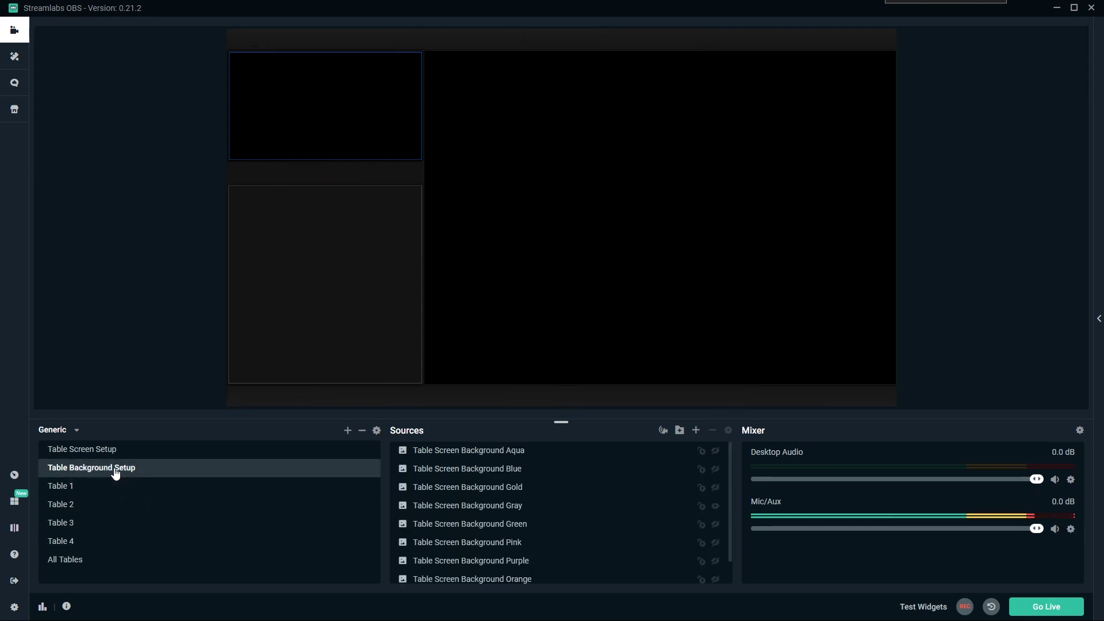
left_click(109, 456)
left_click(112, 469)
left_click(104, 453)
left_click(106, 469)
left_click(106, 468)
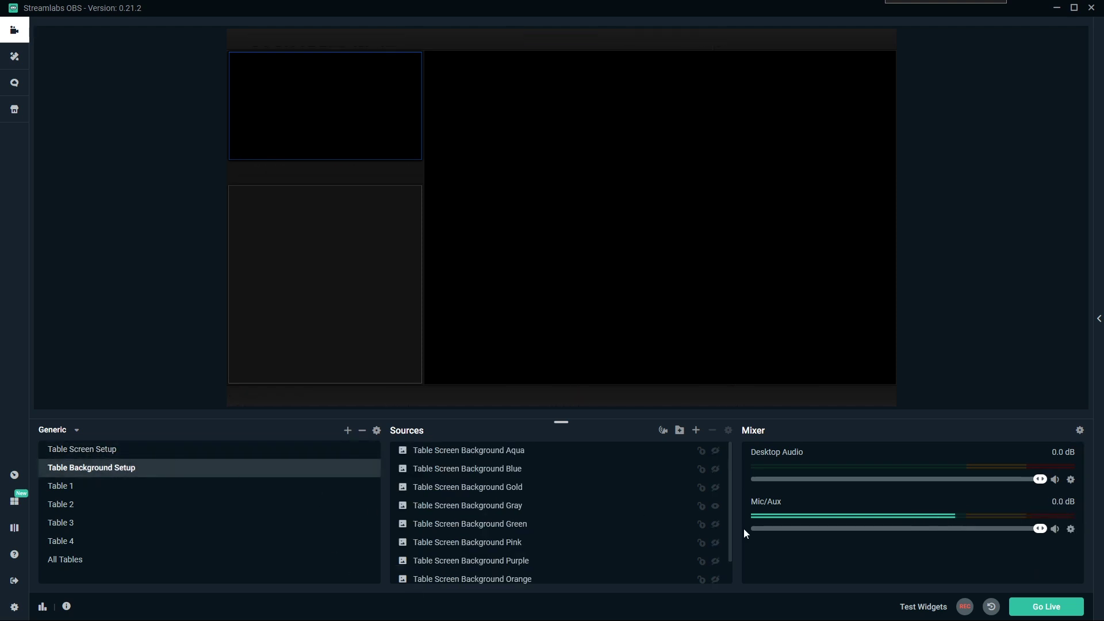
left_click(93, 454)
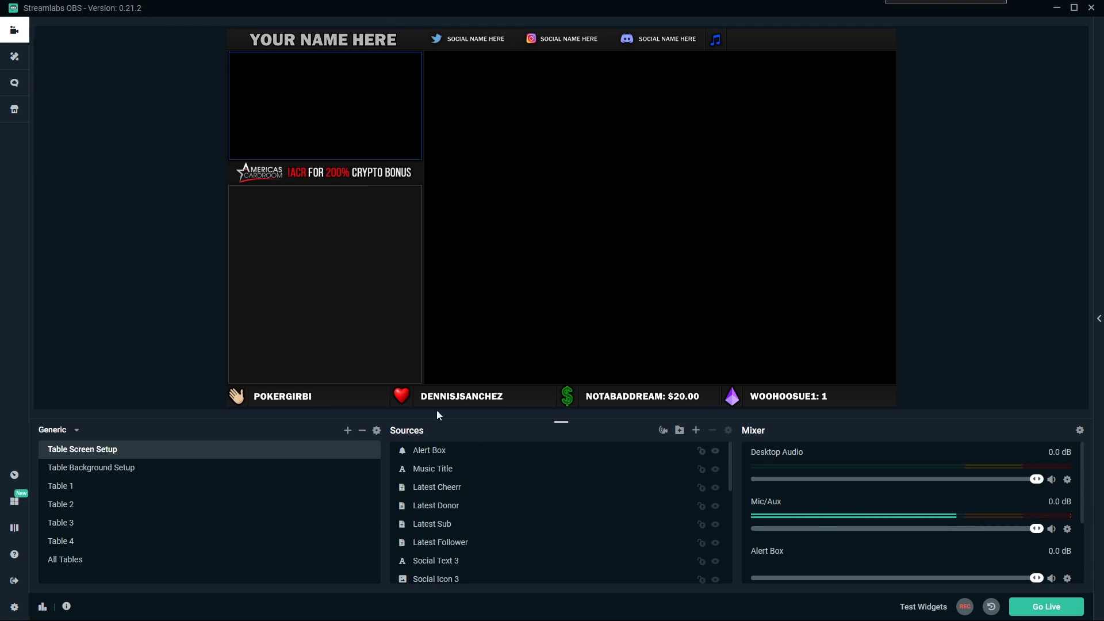
left_click(310, 42)
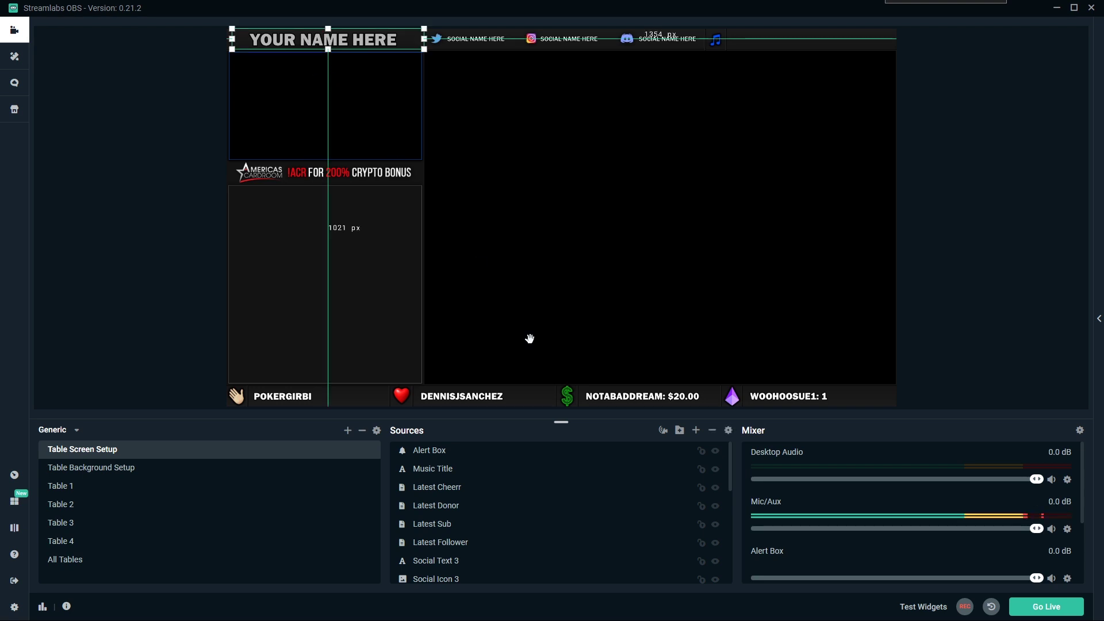
scroll(547, 509, "down", 2)
scroll(545, 510, "down", 5)
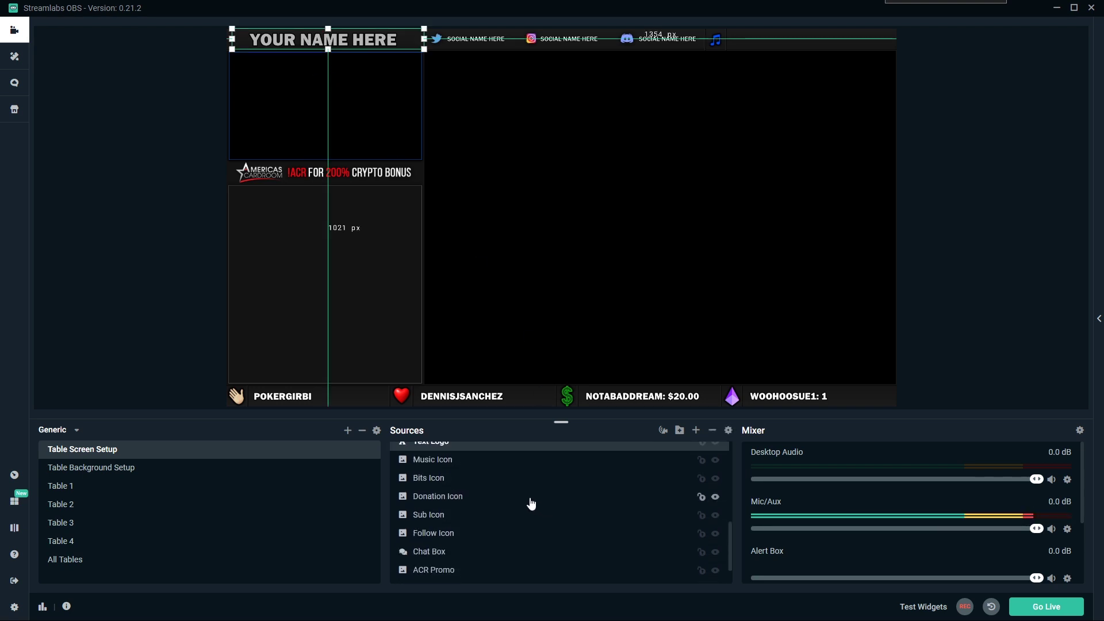
scroll(518, 503, "up", 2)
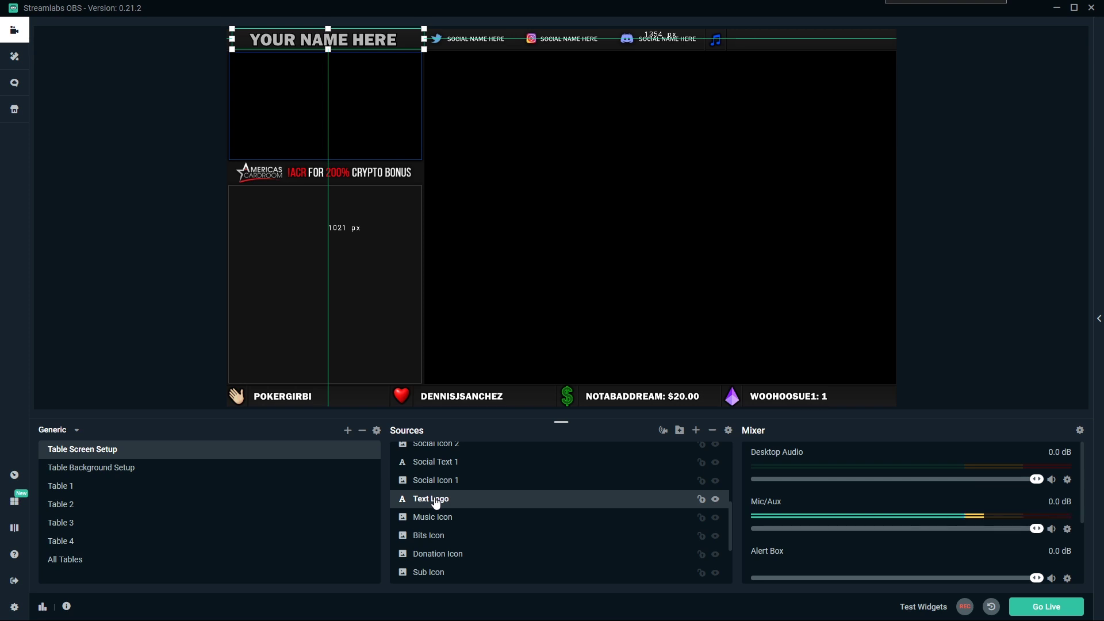
left_click(716, 499)
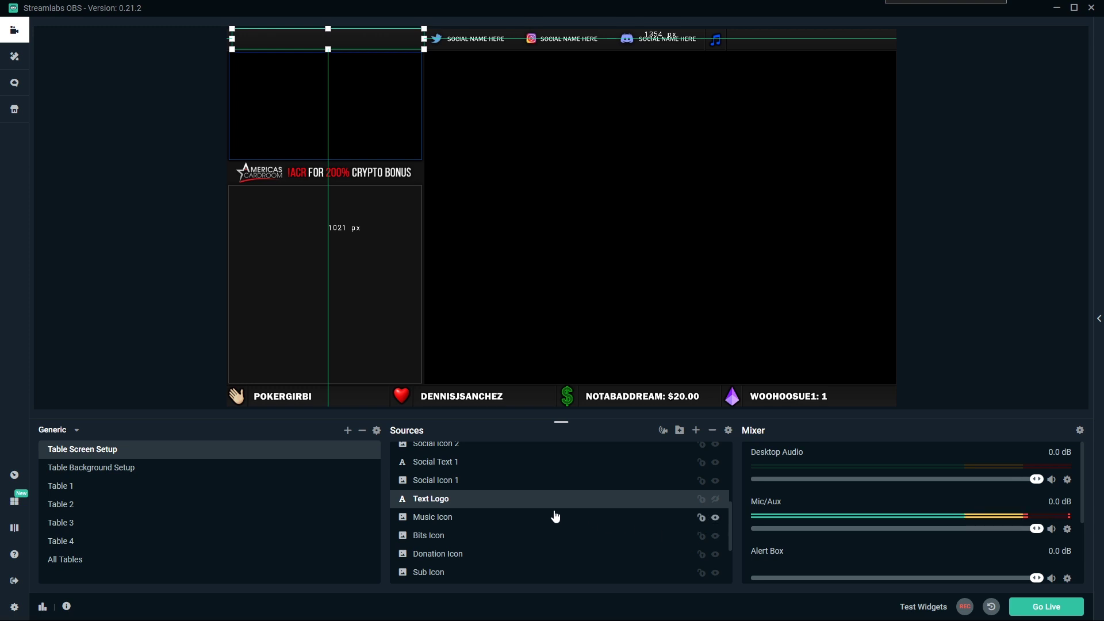
left_click(716, 499)
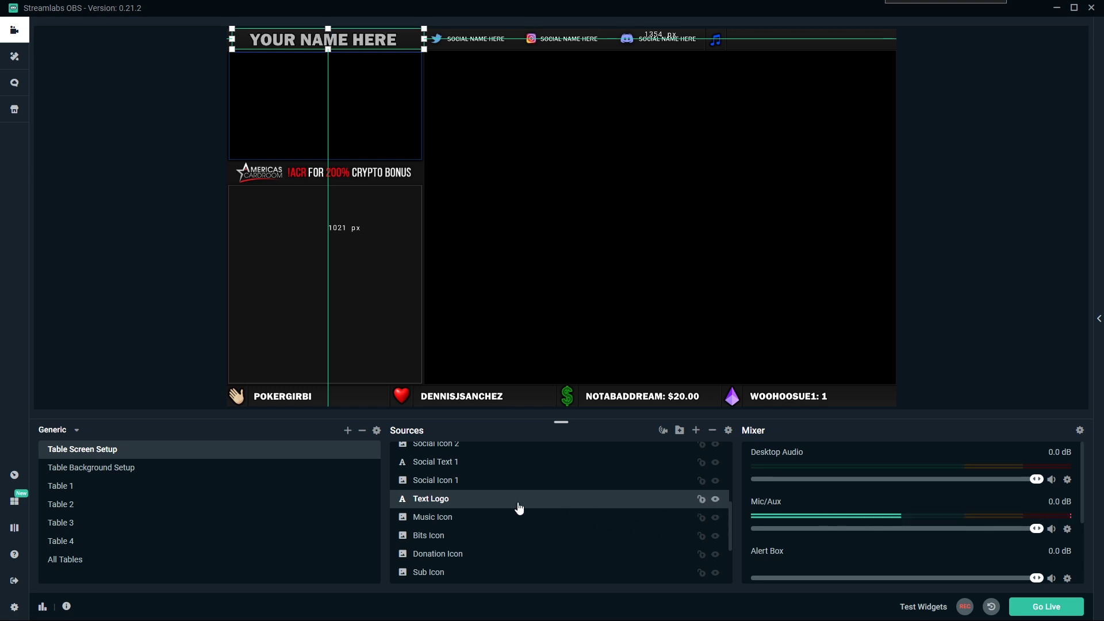
Change the Text Logo text to 'PokerPastor' with the Uppercase text transform
double_click(431, 503)
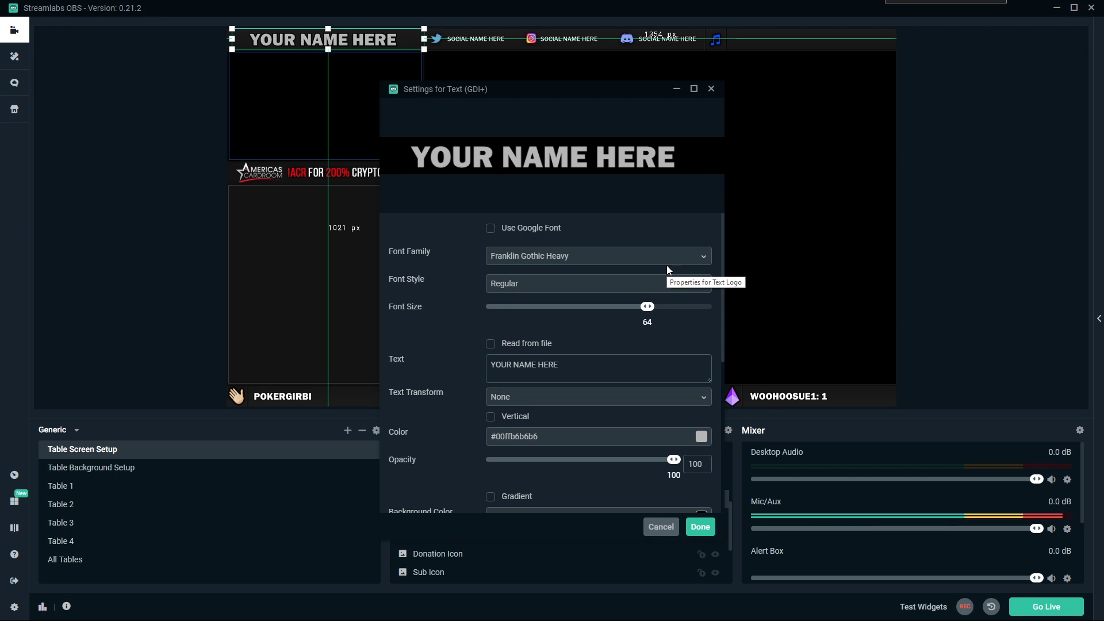
triple_click(607, 361)
type("Pok")
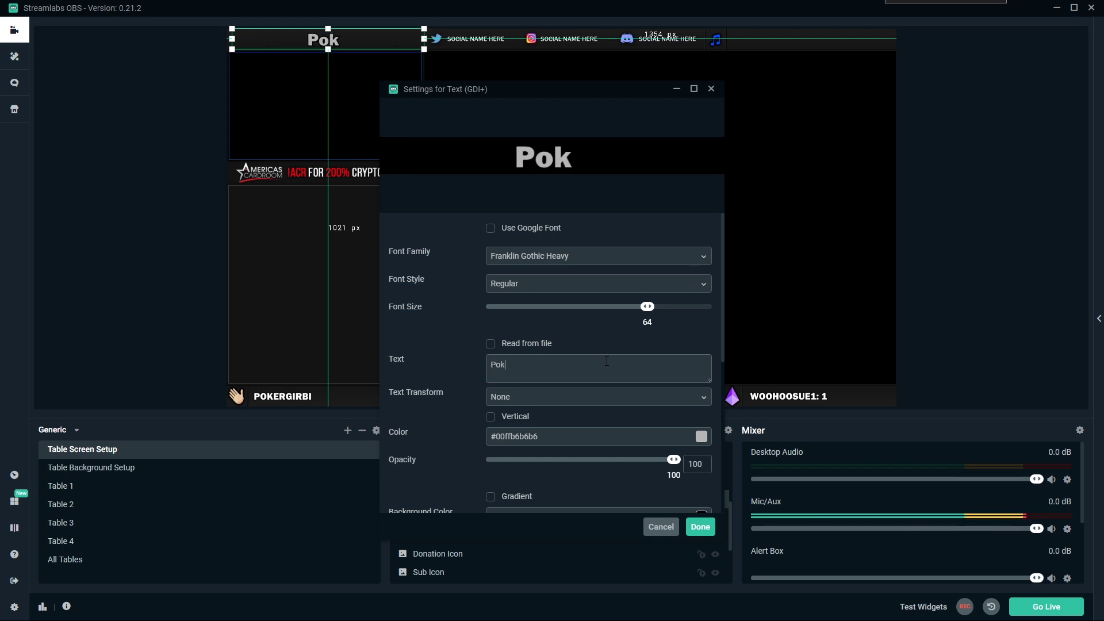
type("erPastor")
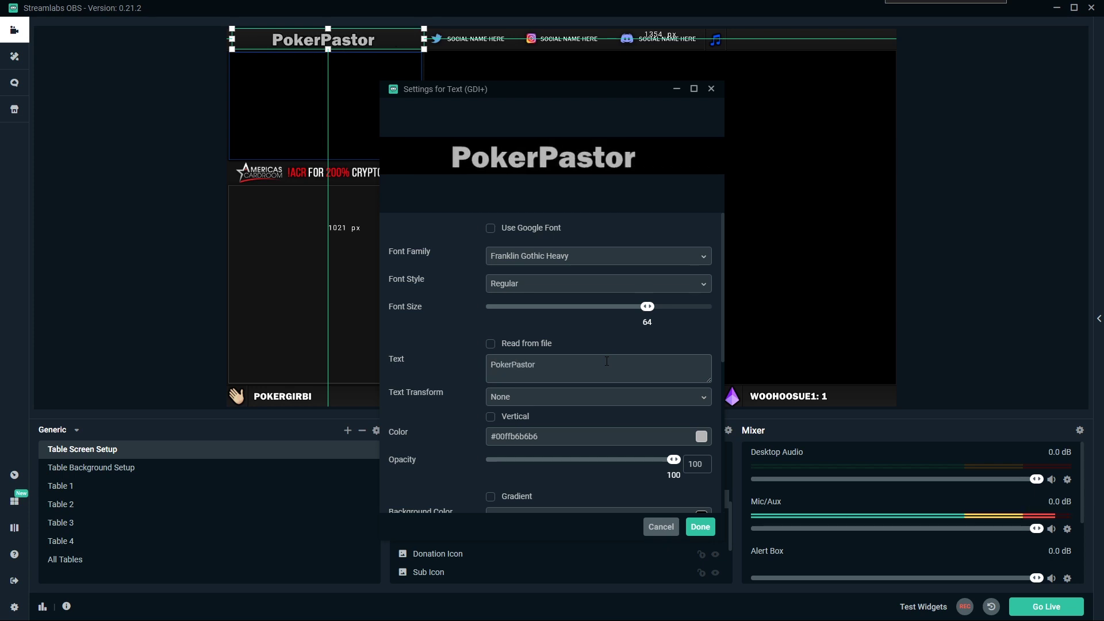
left_click(574, 400)
left_click(517, 434)
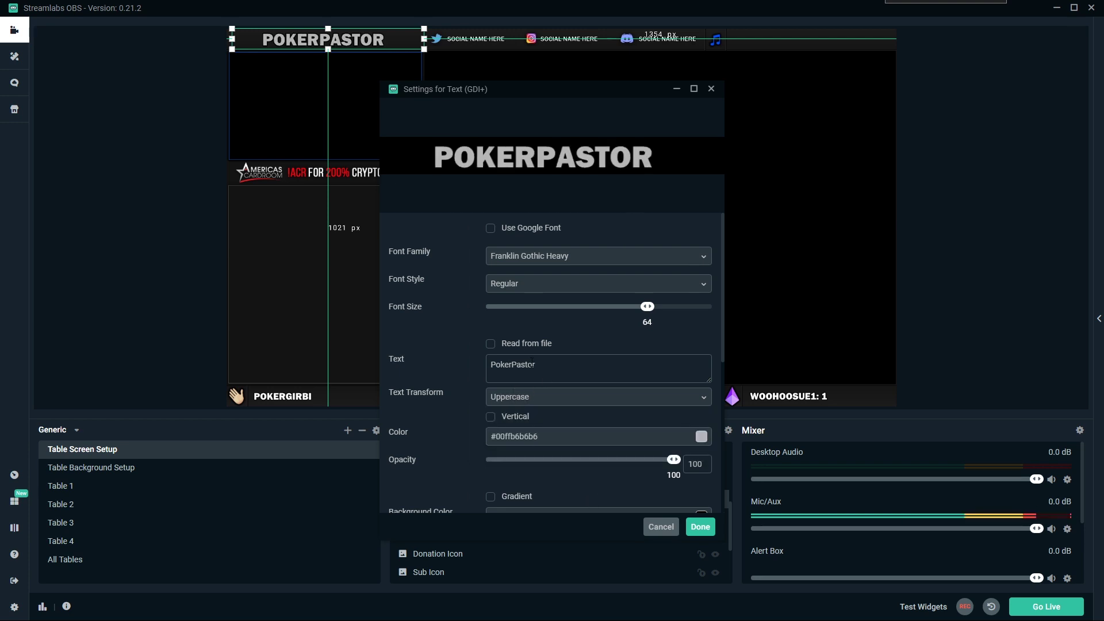
left_click(539, 405)
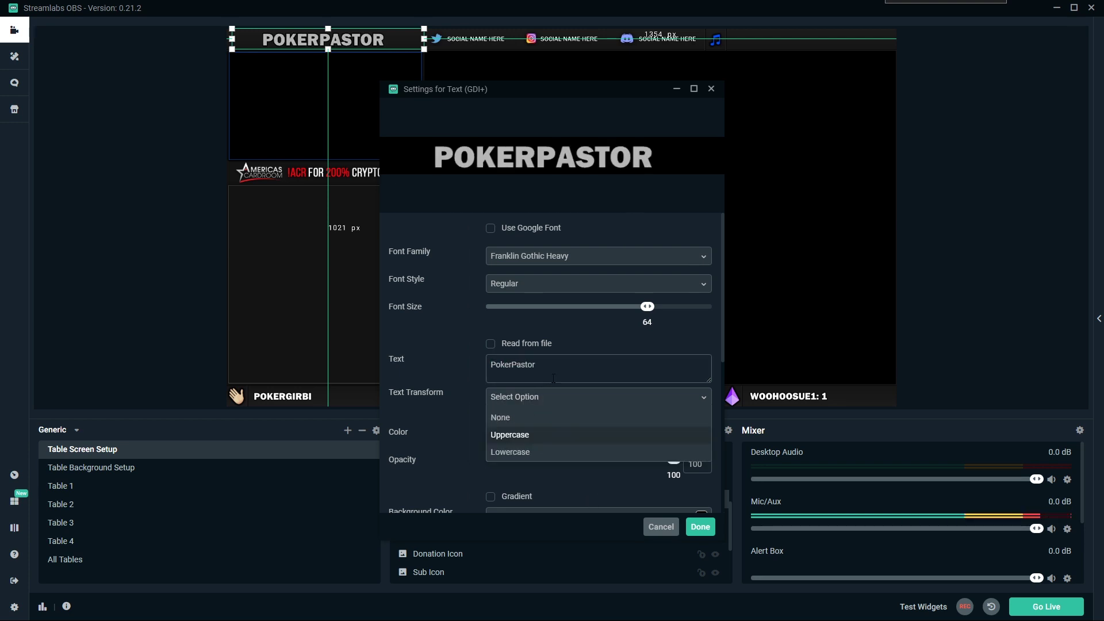
left_click(541, 400)
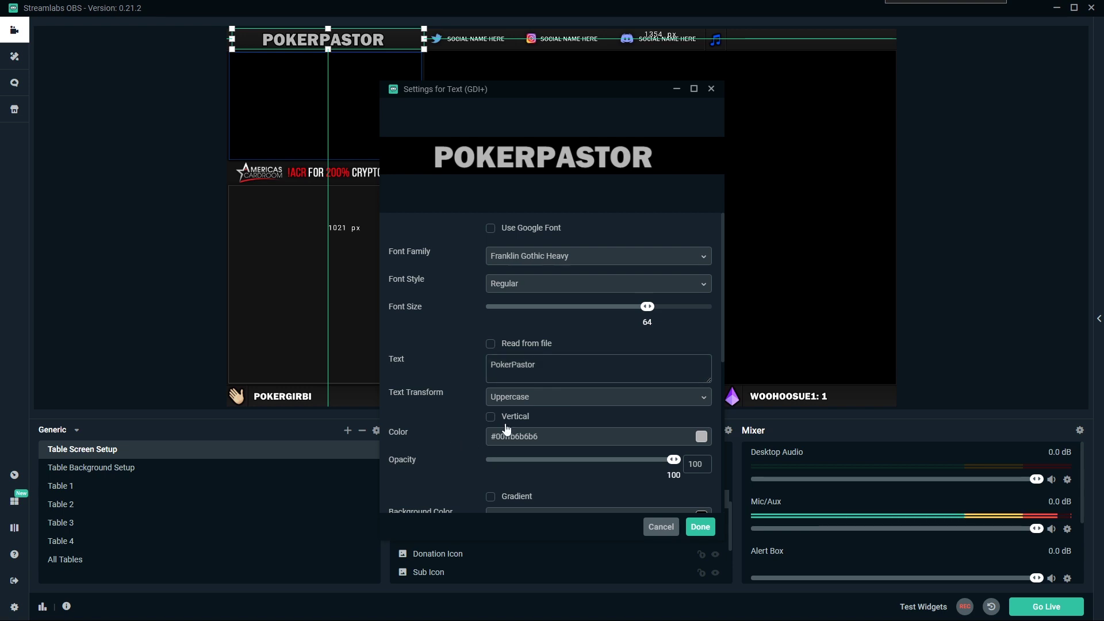
Set the logo text colour to a lighter blue in the colour picker
left_click(701, 436)
scroll(504, 465, "down", 3)
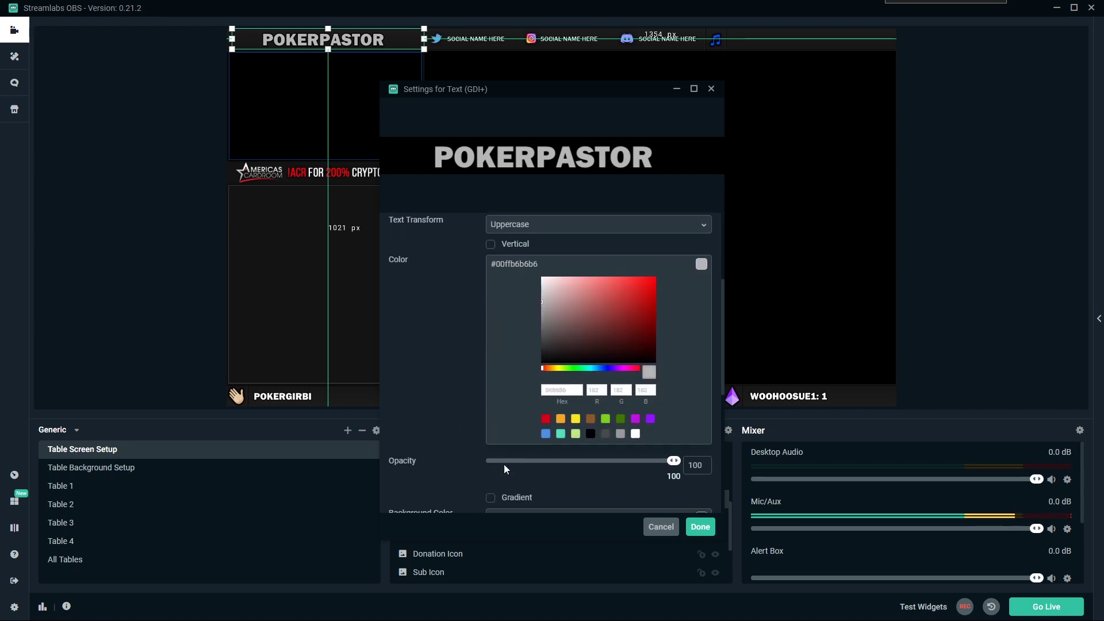
left_click(598, 367)
left_click(656, 277)
left_click(656, 278)
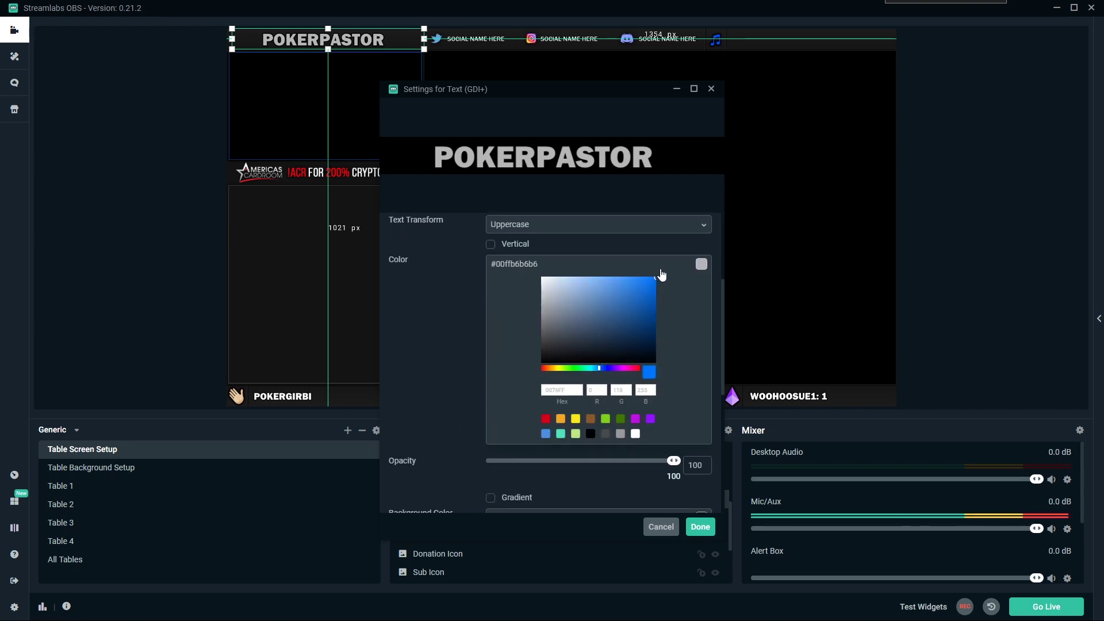
left_click(620, 289)
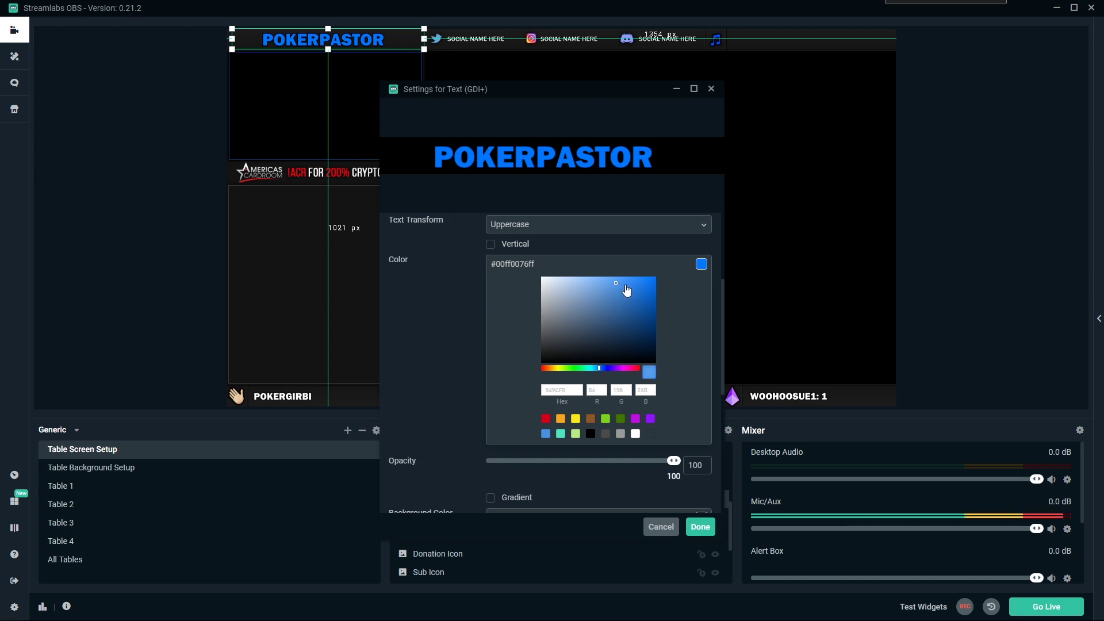
left_click(643, 288)
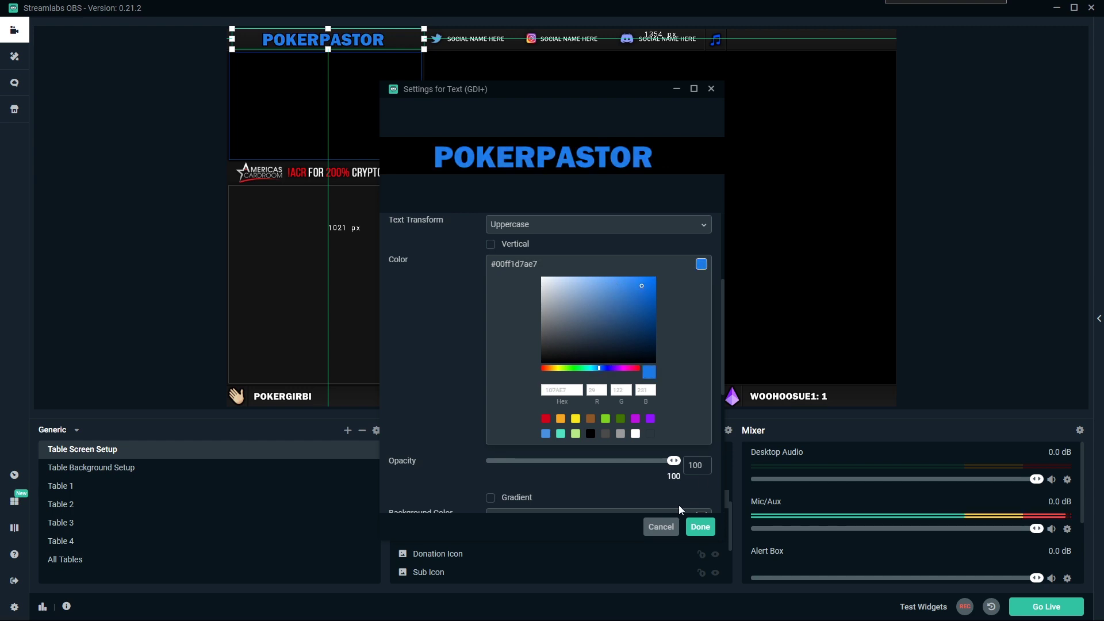
scroll(447, 446, "down", 5)
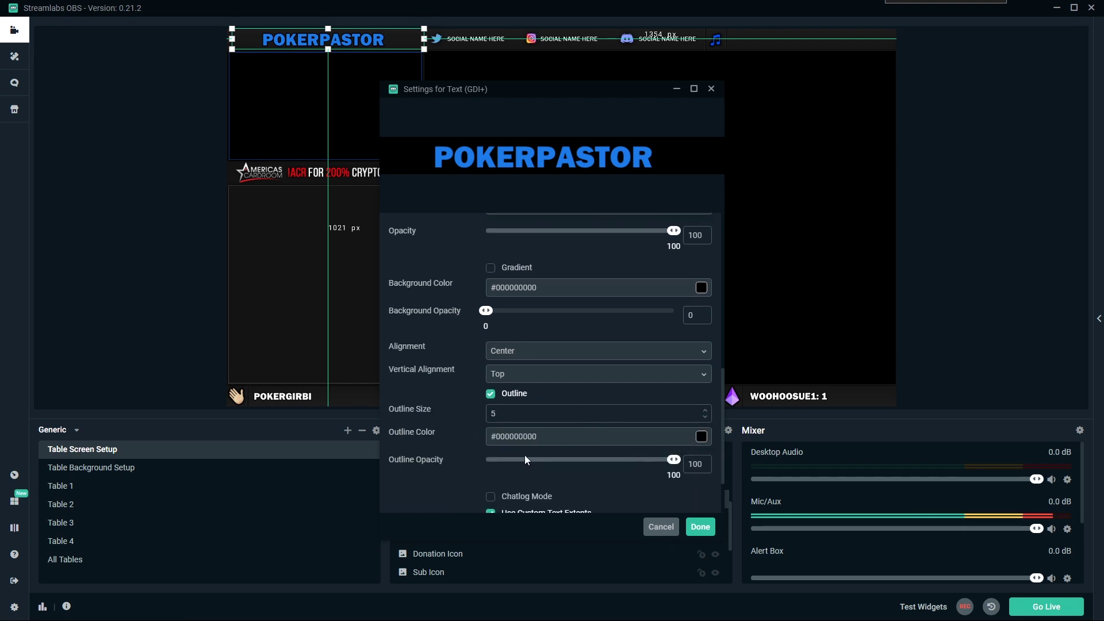
Keep the logo's outline enabled after toggling it, and apply the text settings
left_click(492, 396)
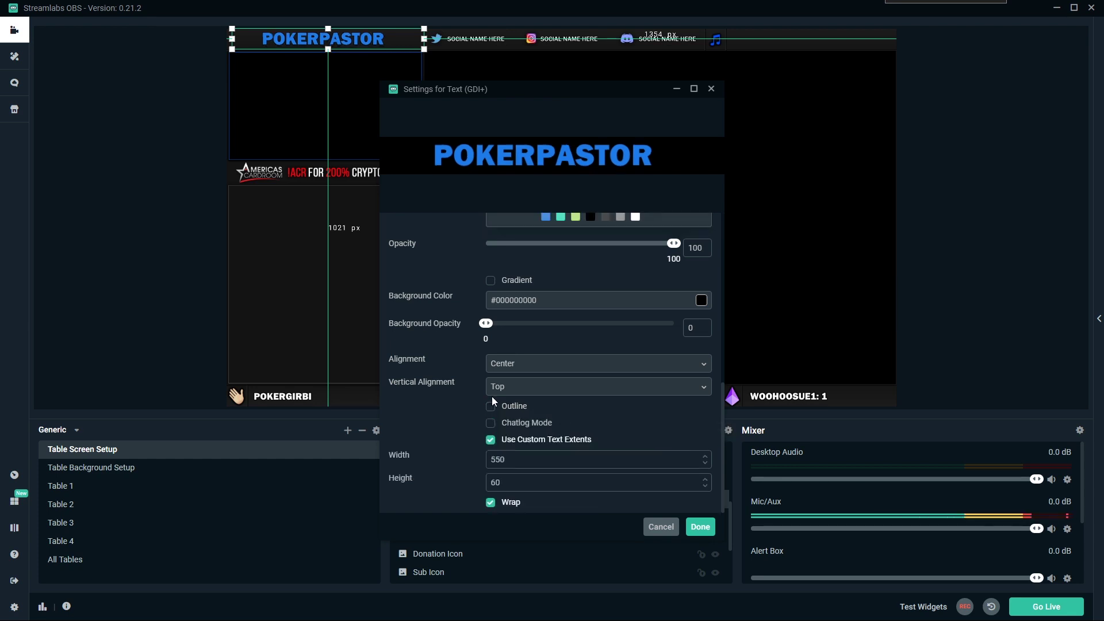
left_click(491, 402)
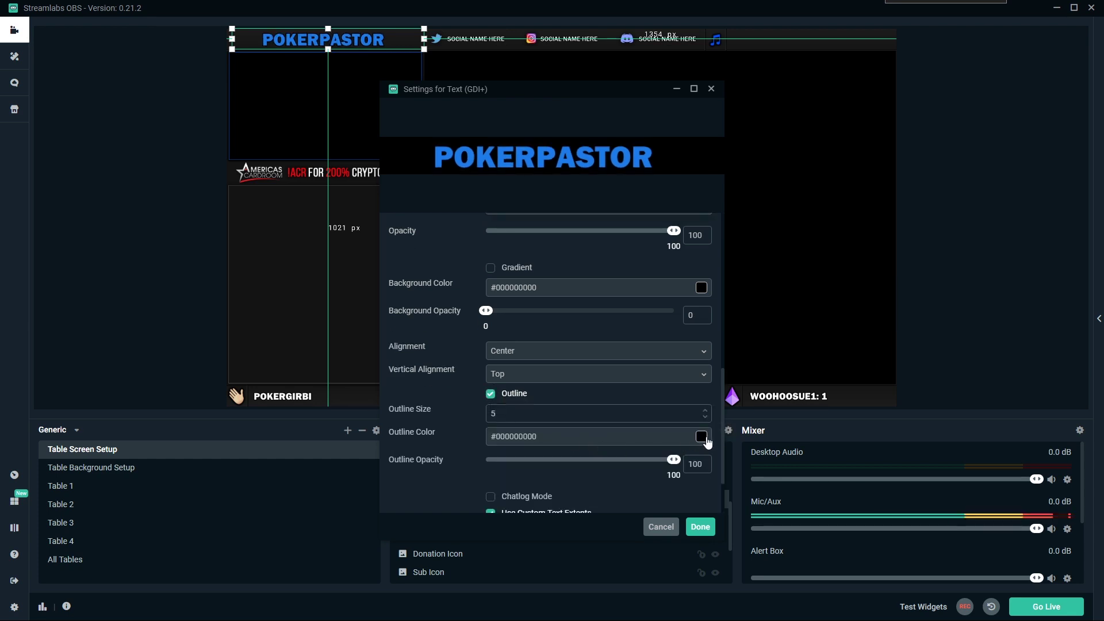
scroll(414, 404, "down", 2)
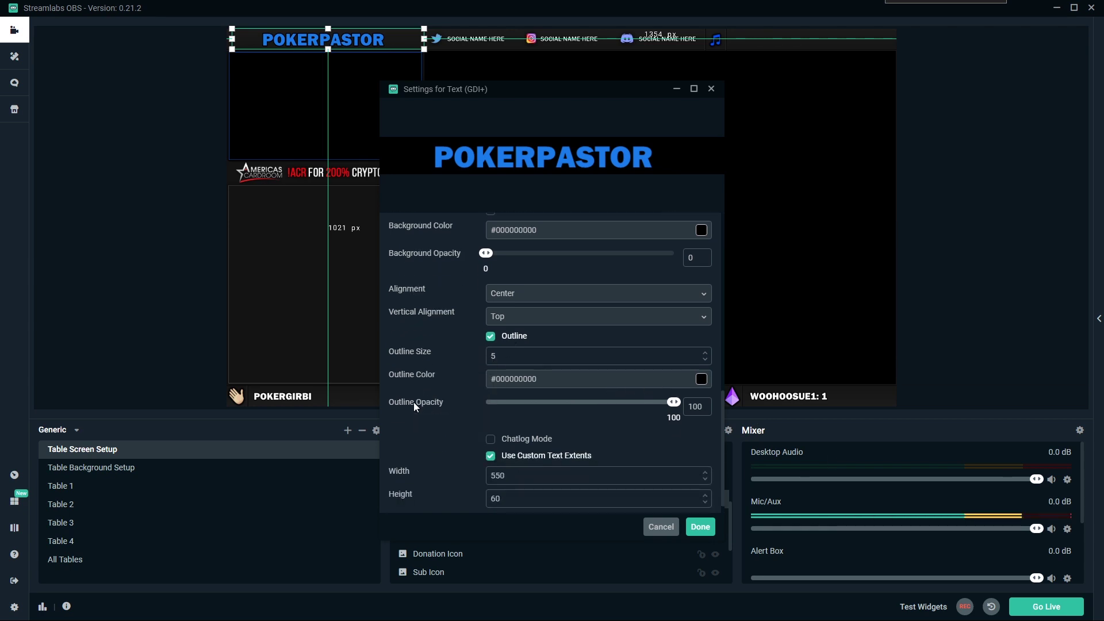
scroll(416, 402, "down", 1)
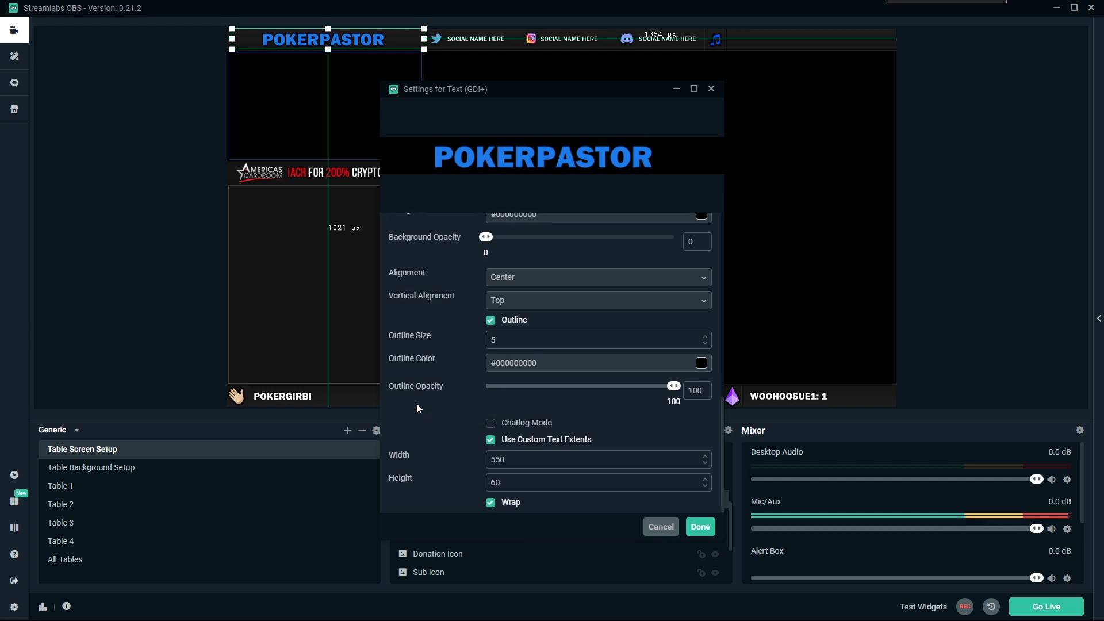
scroll(416, 405, "up", 3)
scroll(416, 407, "up", 12)
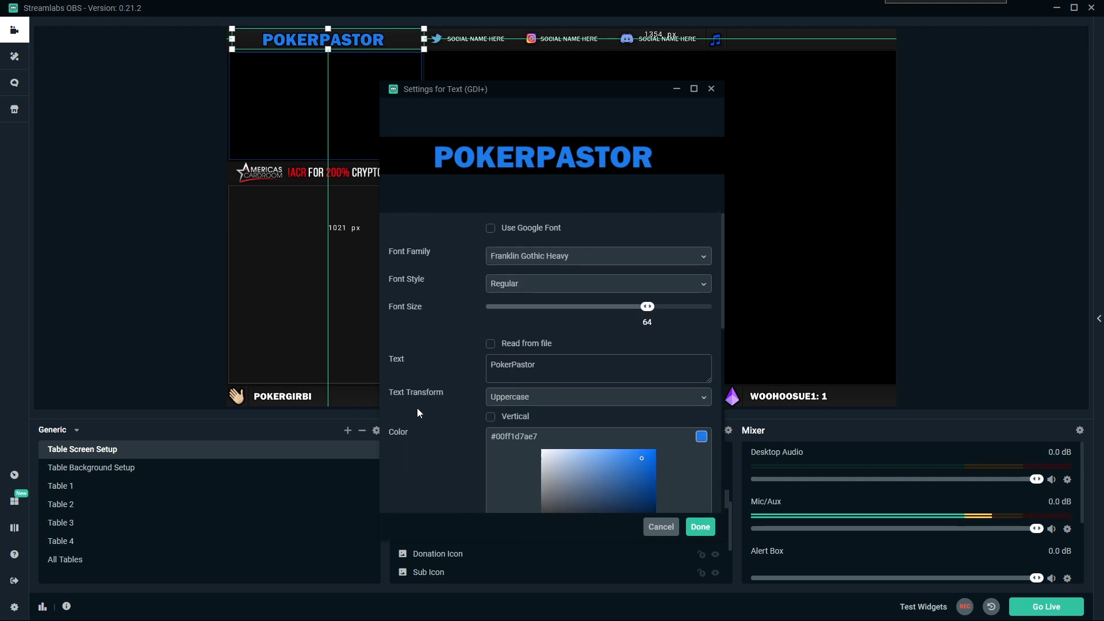
scroll(416, 408, "down", 4)
scroll(416, 409, "down", 10)
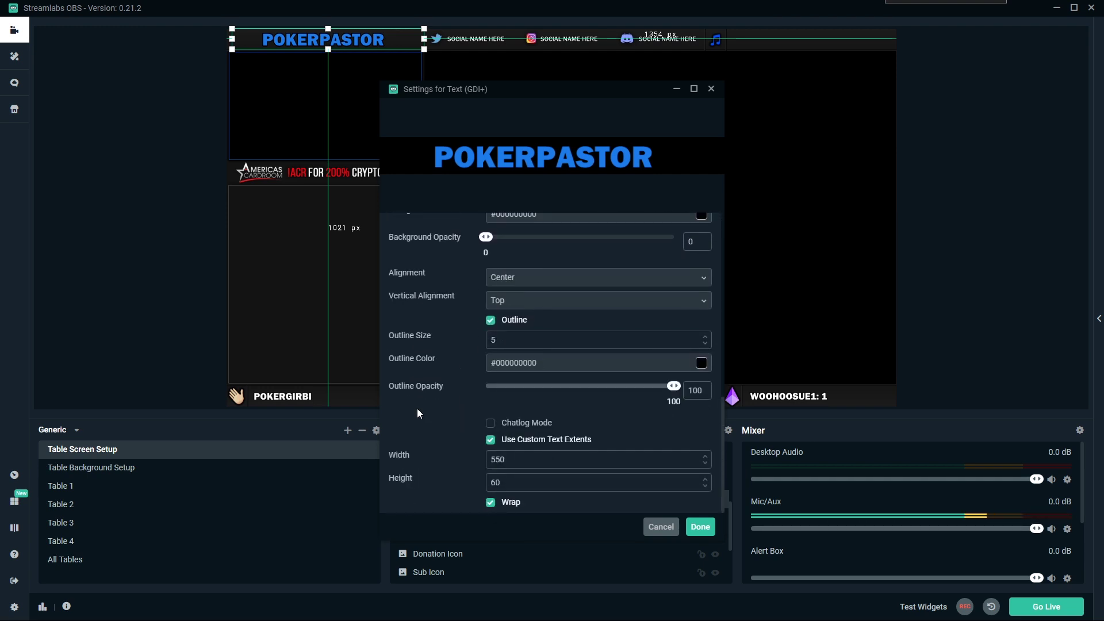
left_click(700, 527)
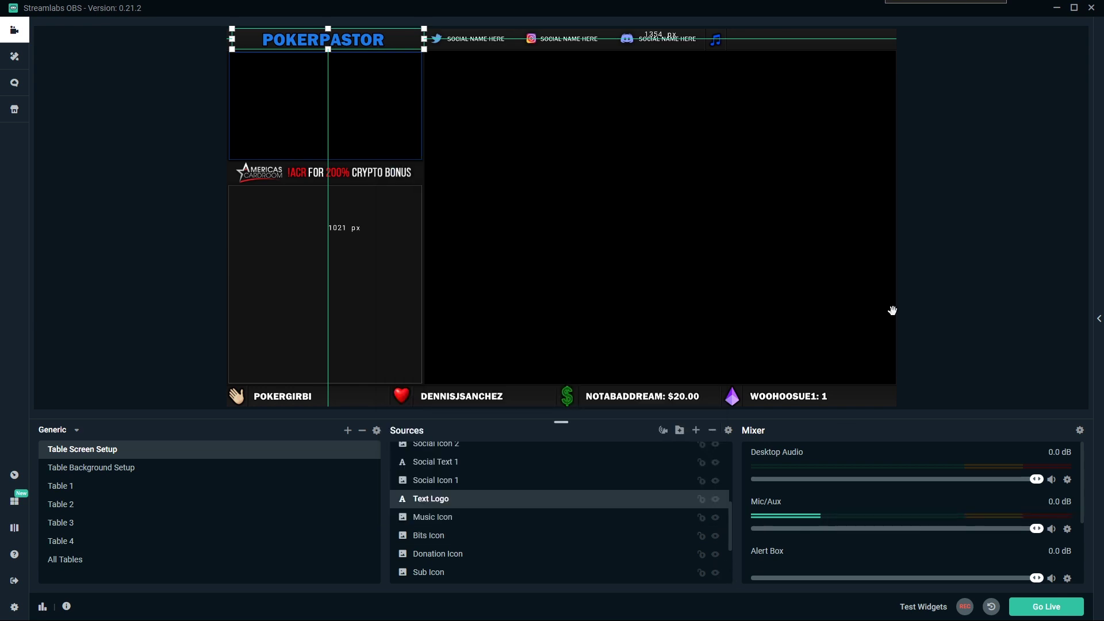
Select the Social Icon and Social Text layers in Sources to locate the social labels
left_click(926, 248)
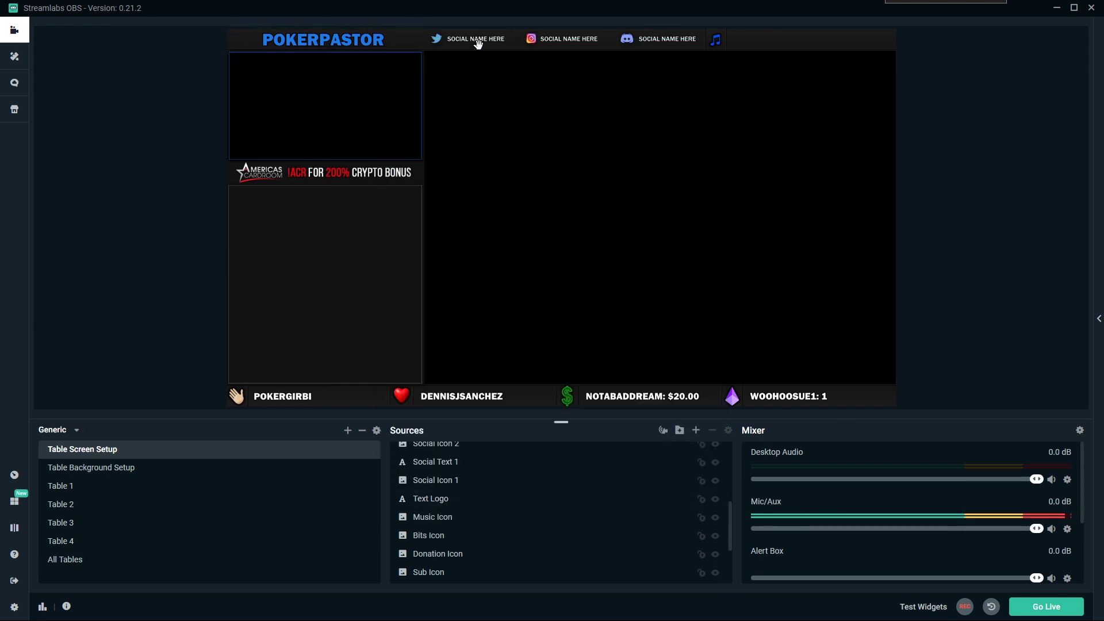
scroll(547, 515, "up", 1)
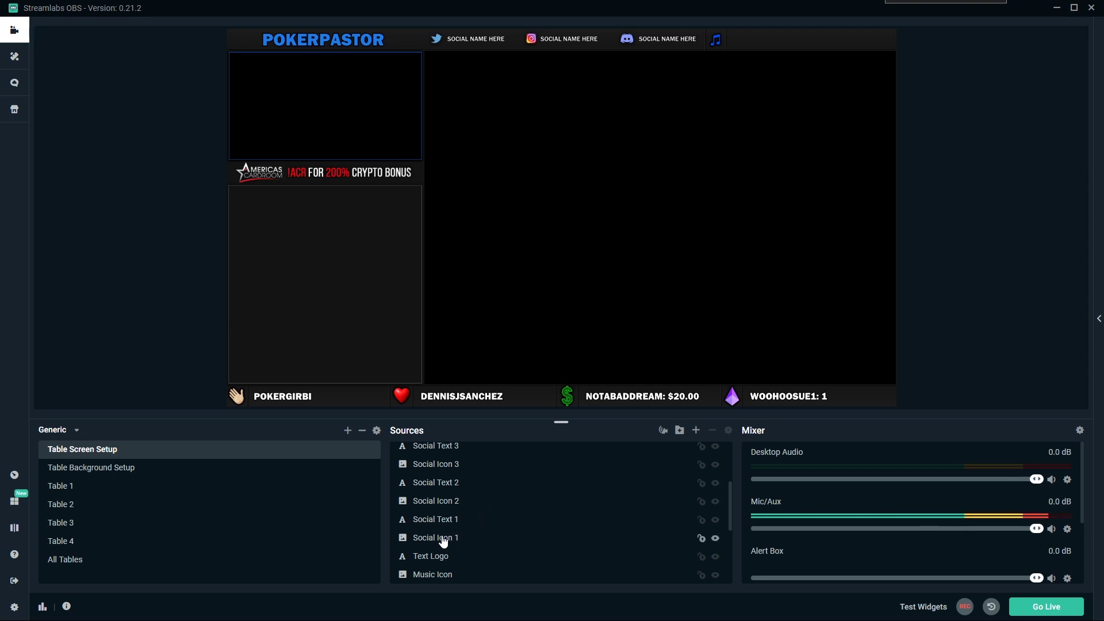
left_click(717, 543)
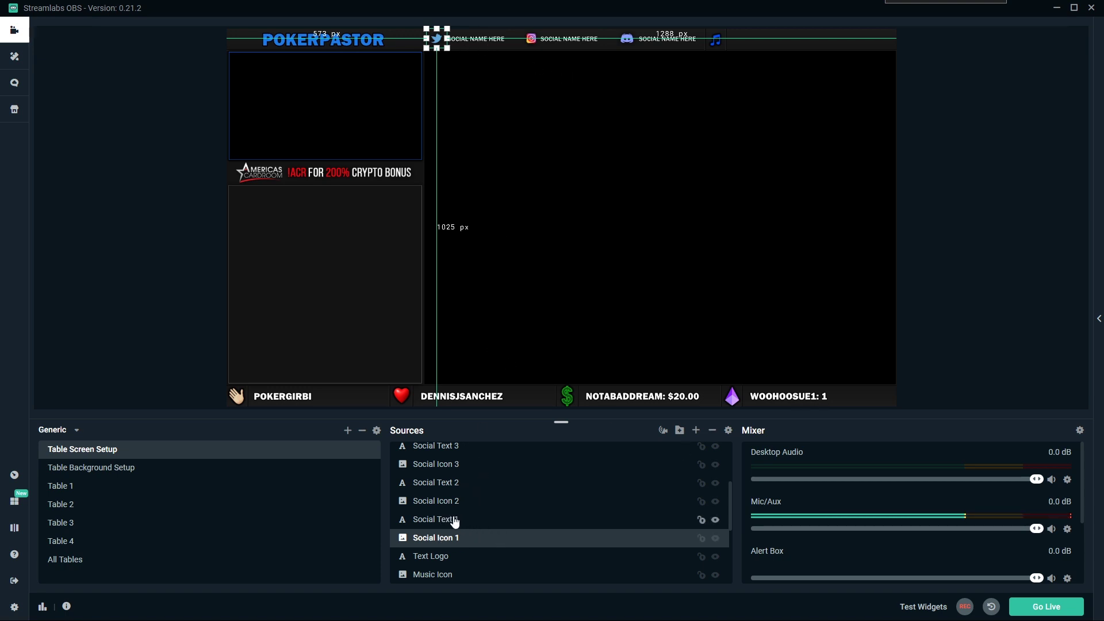
left_click(455, 520)
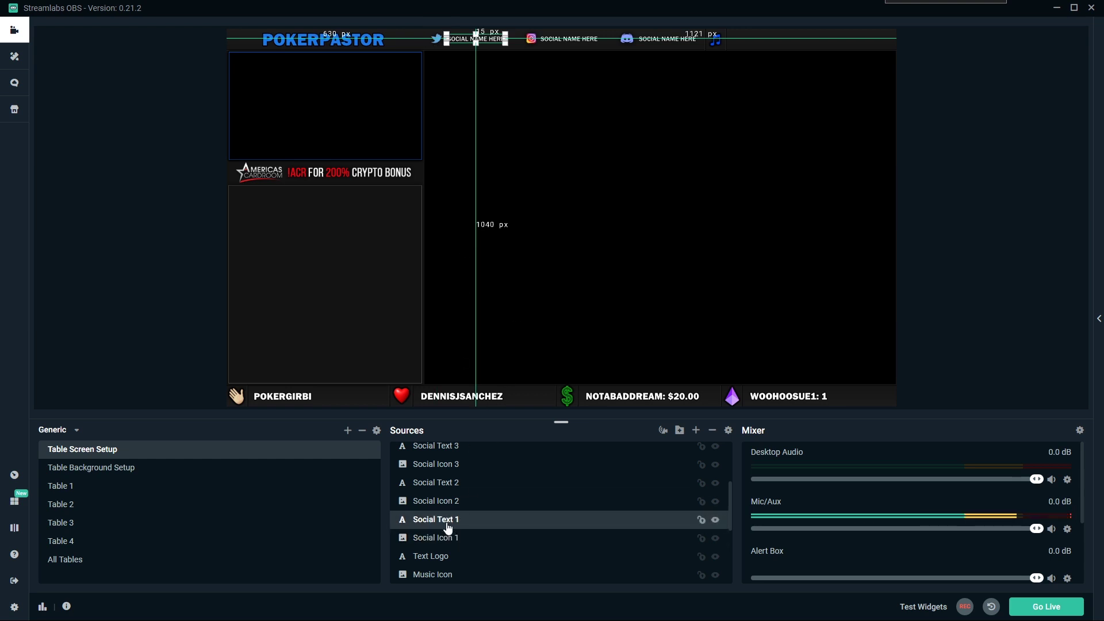
left_click(449, 501)
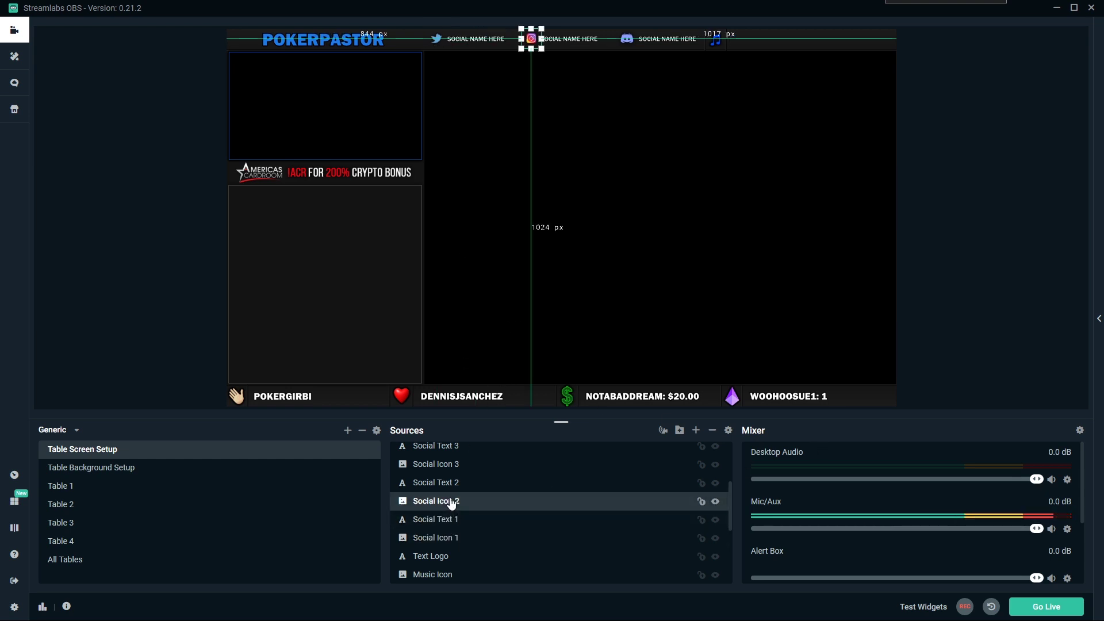
left_click(448, 484)
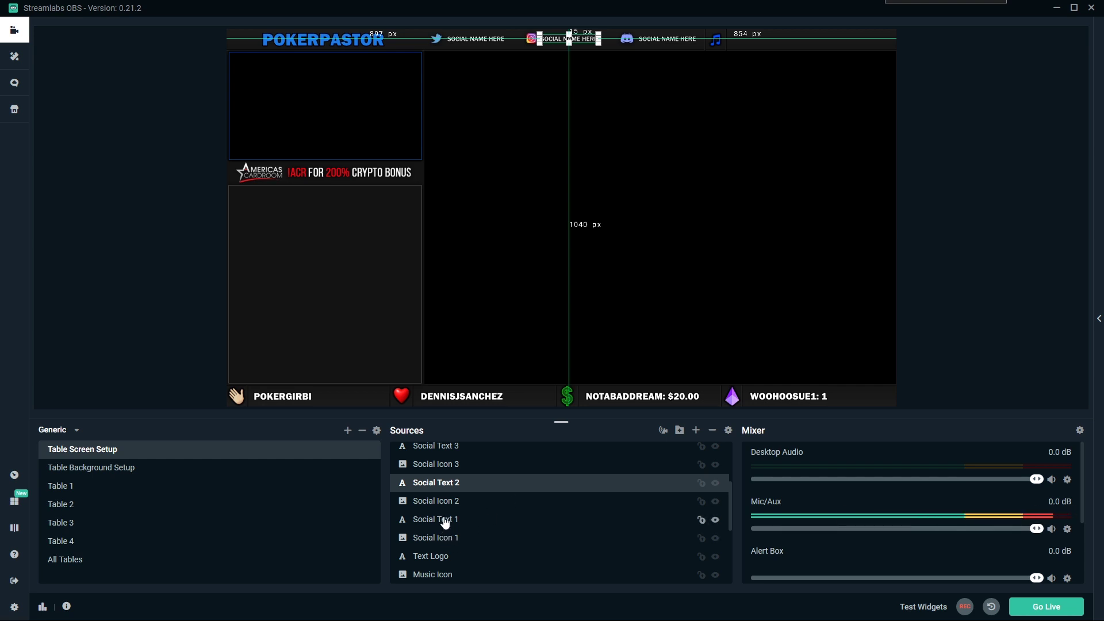
Set Social Text 1, 2 and 3 to 'Teampokerpastor', 'Instagram' and '!discord'
double_click(444, 521)
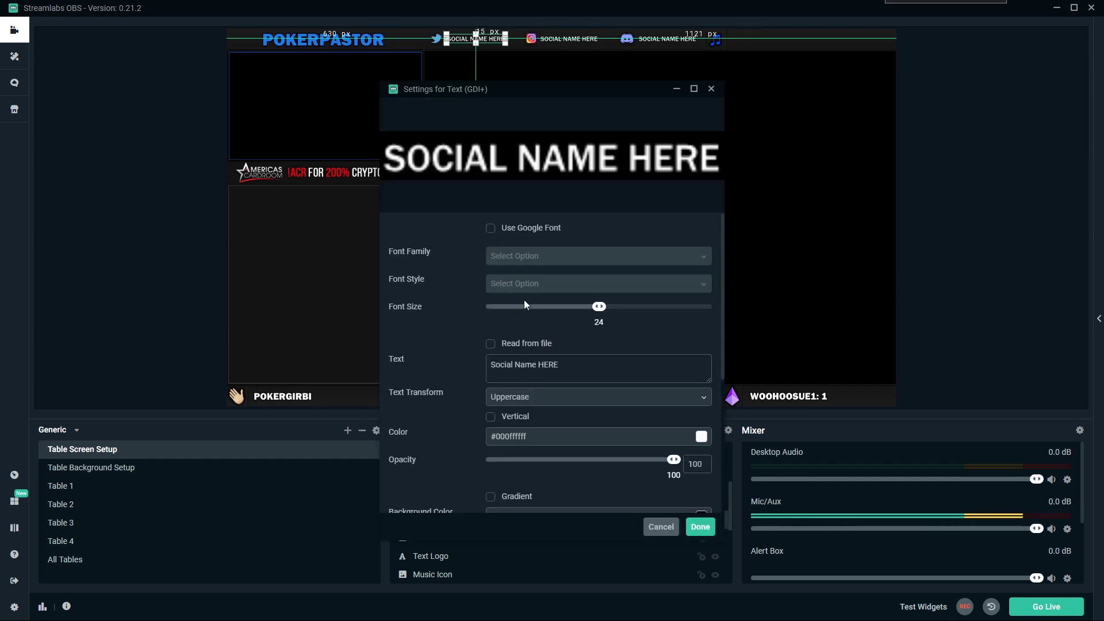
type("T")
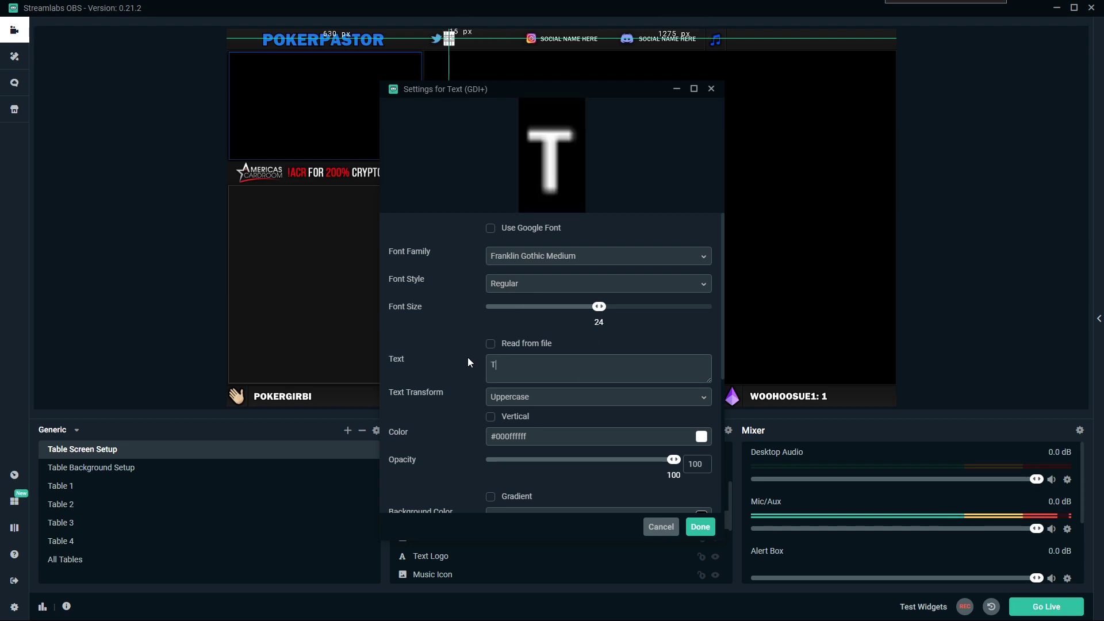
type("eampokerpastor")
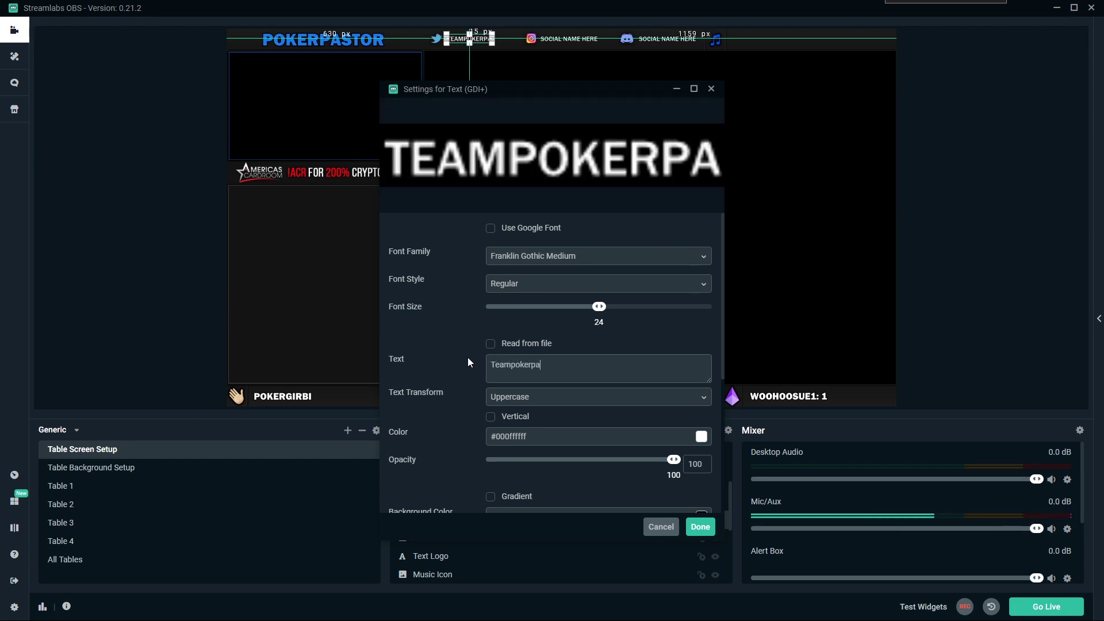
left_click(703, 533)
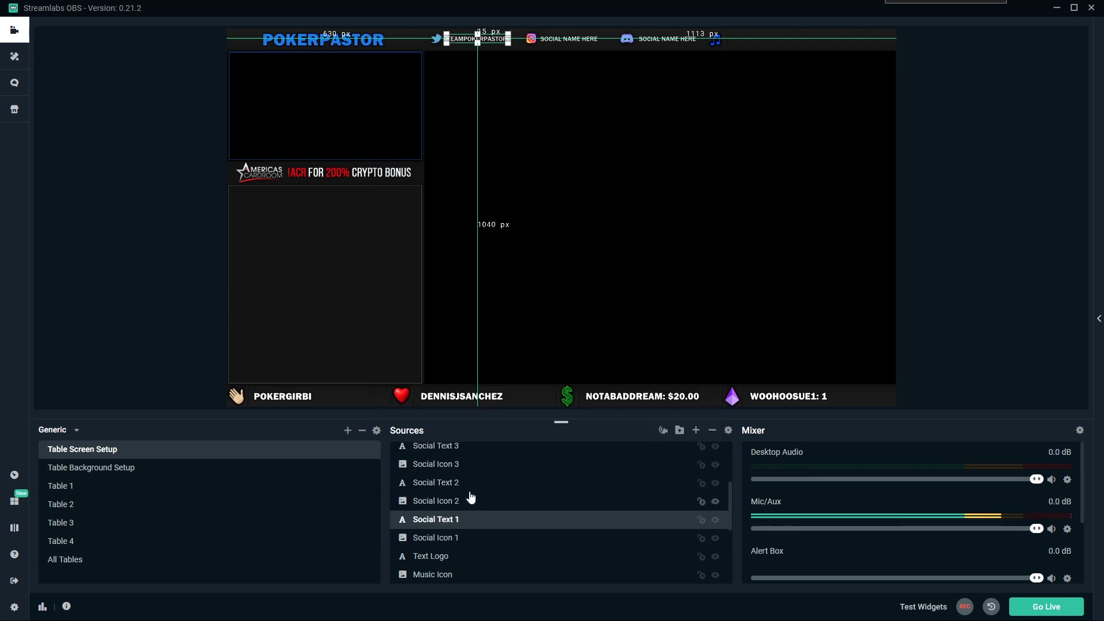
double_click(453, 484)
triple_click(546, 365)
type("Instagram")
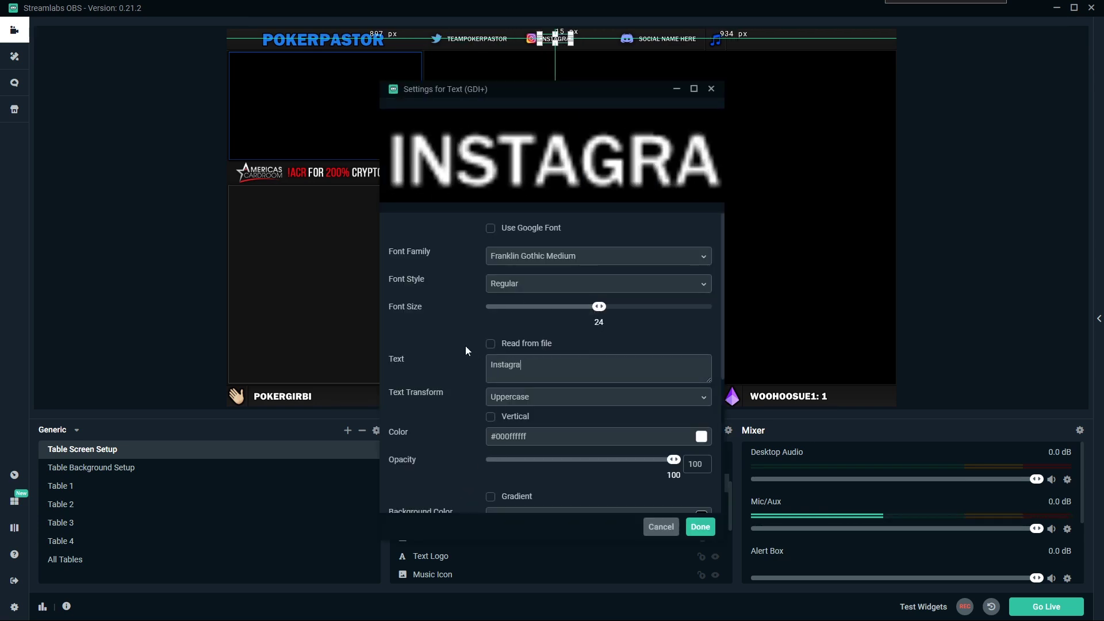
left_click(701, 527)
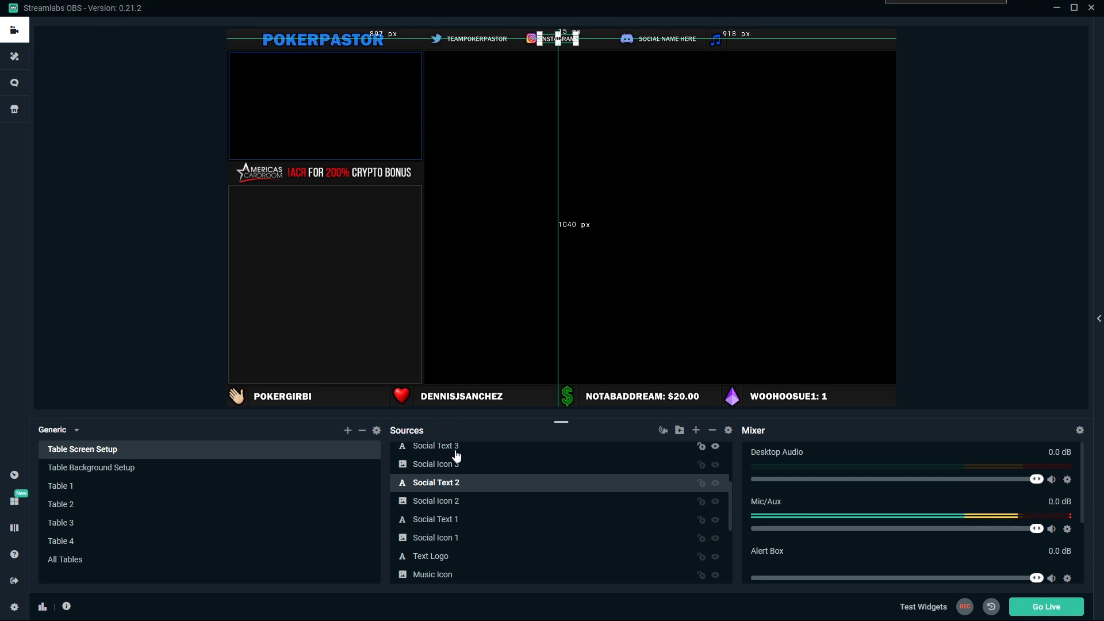
double_click(457, 455)
left_click_drag(578, 362, 471, 337)
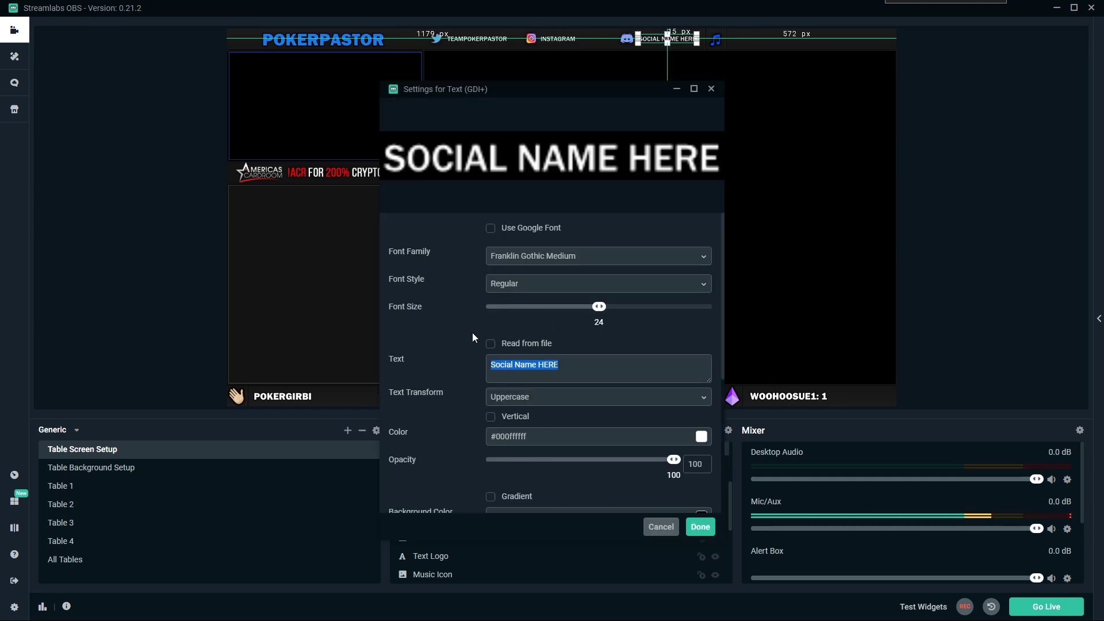
type("!discord")
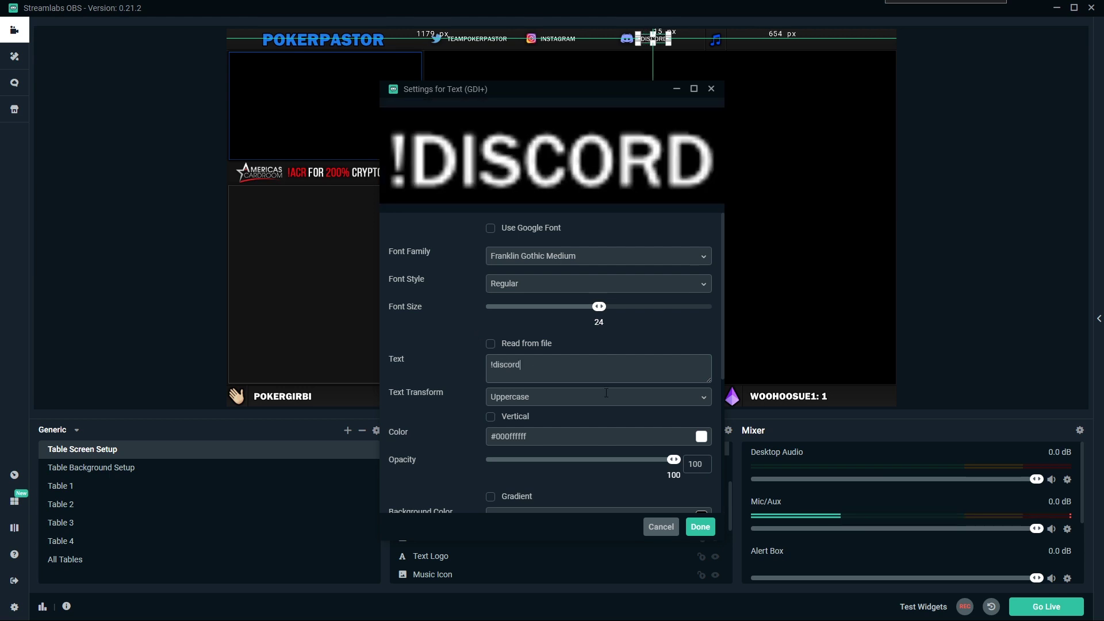
left_click(701, 527)
left_click(1006, 293)
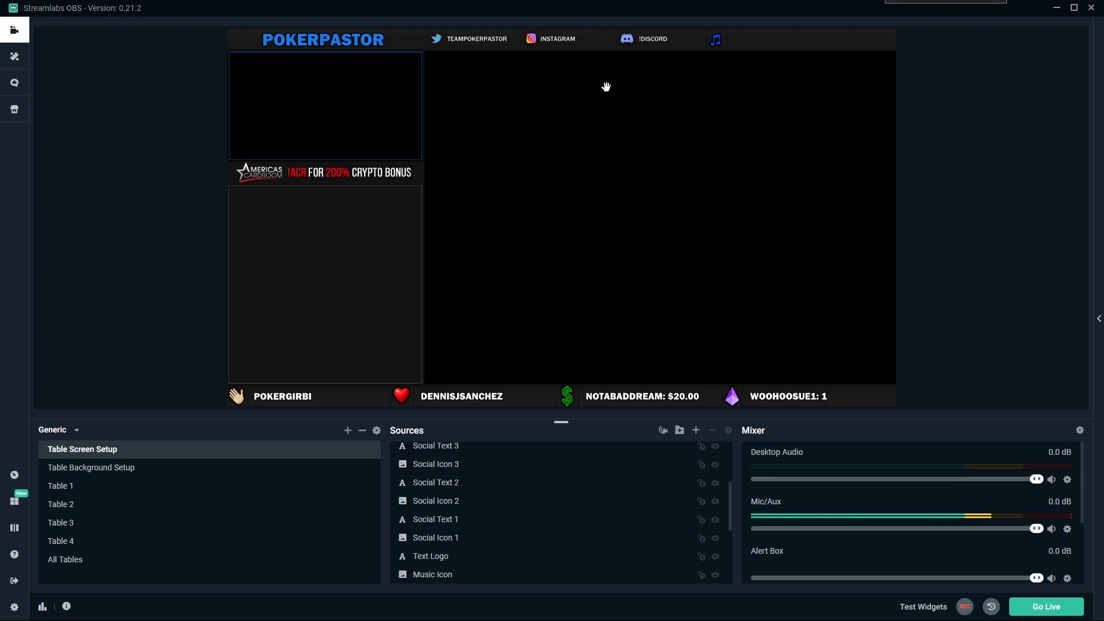
scroll(603, 512, "up", 2)
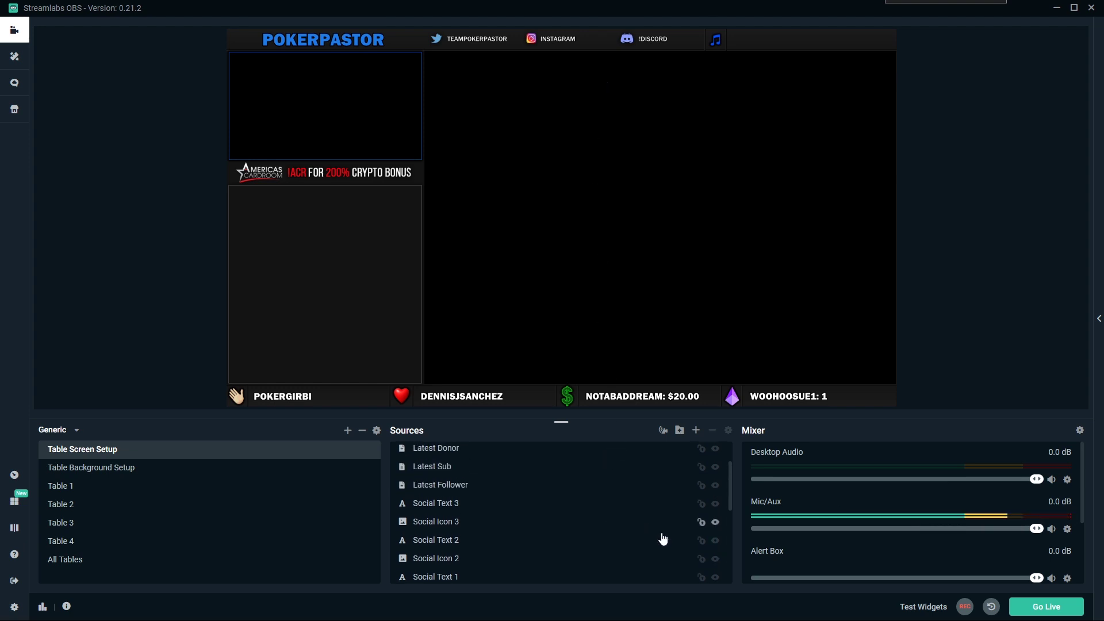
left_click(715, 522)
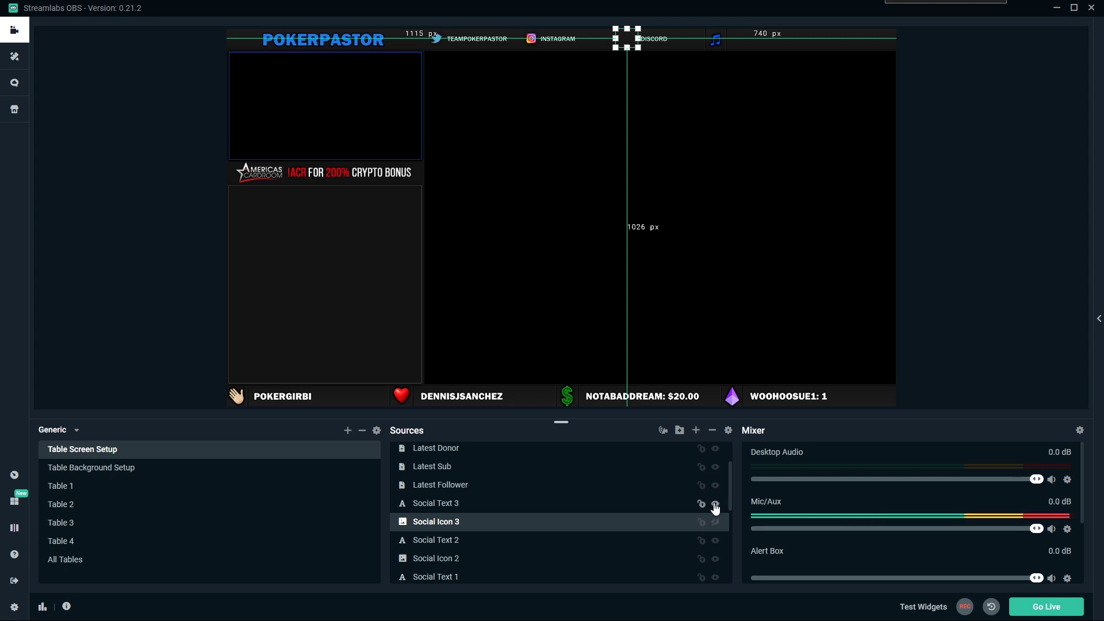
left_click(717, 504)
left_click(1000, 286)
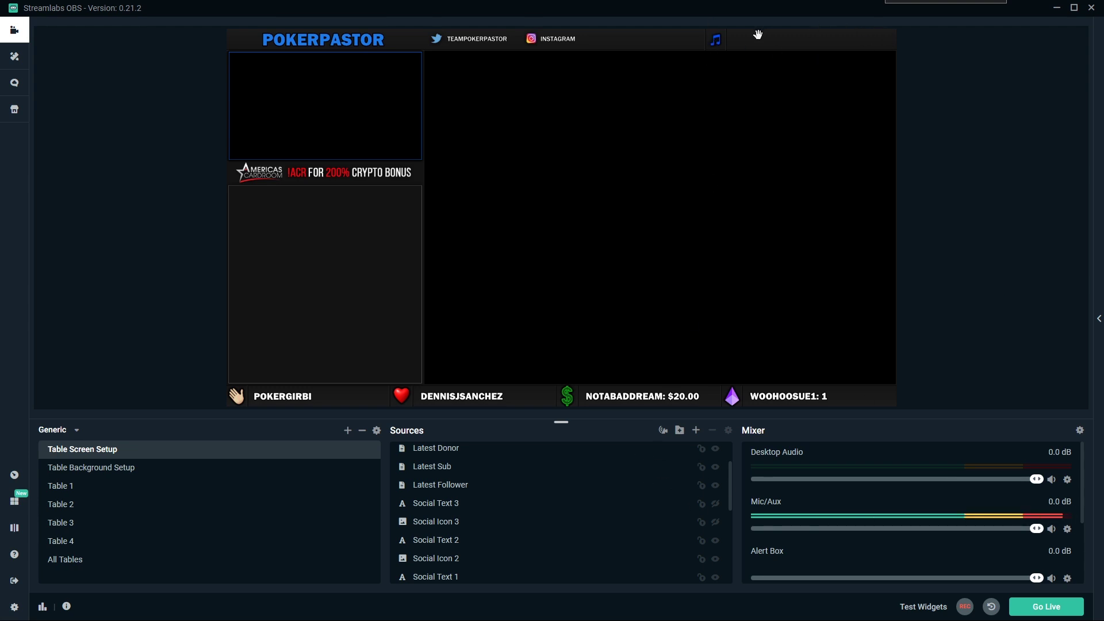
scroll(630, 492, "up", 1)
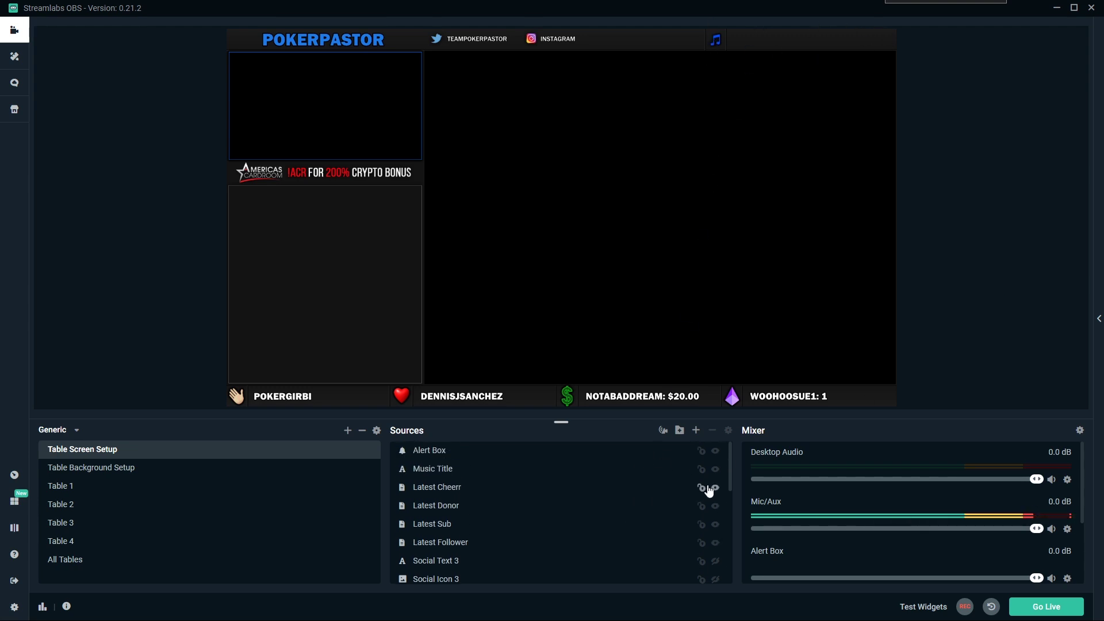
scroll(653, 523, "down", 3)
left_click(719, 520)
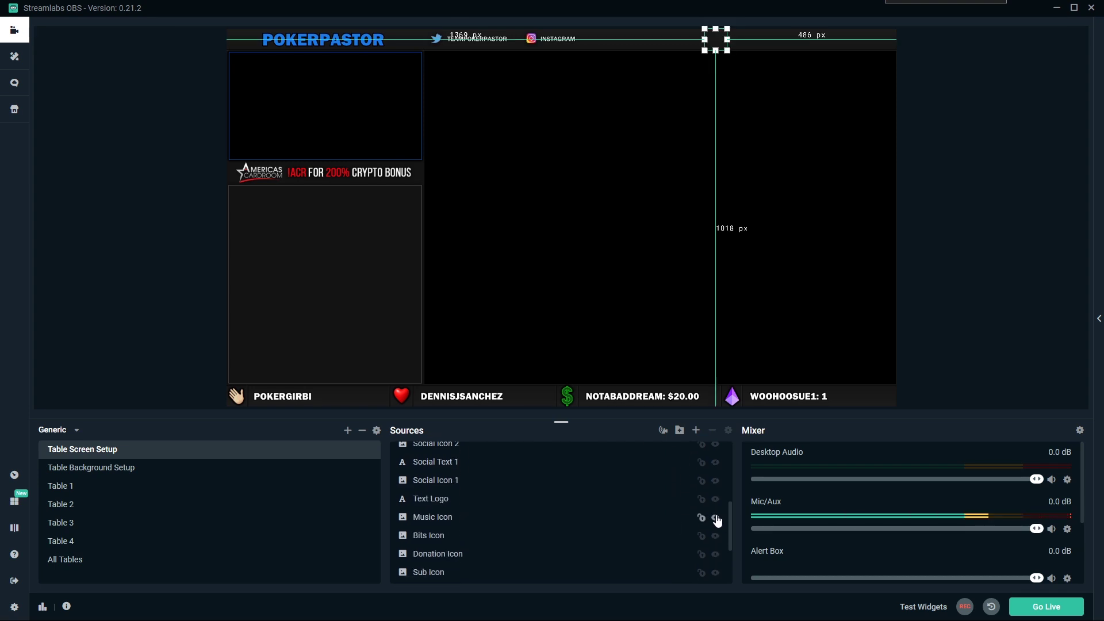
left_click(718, 521)
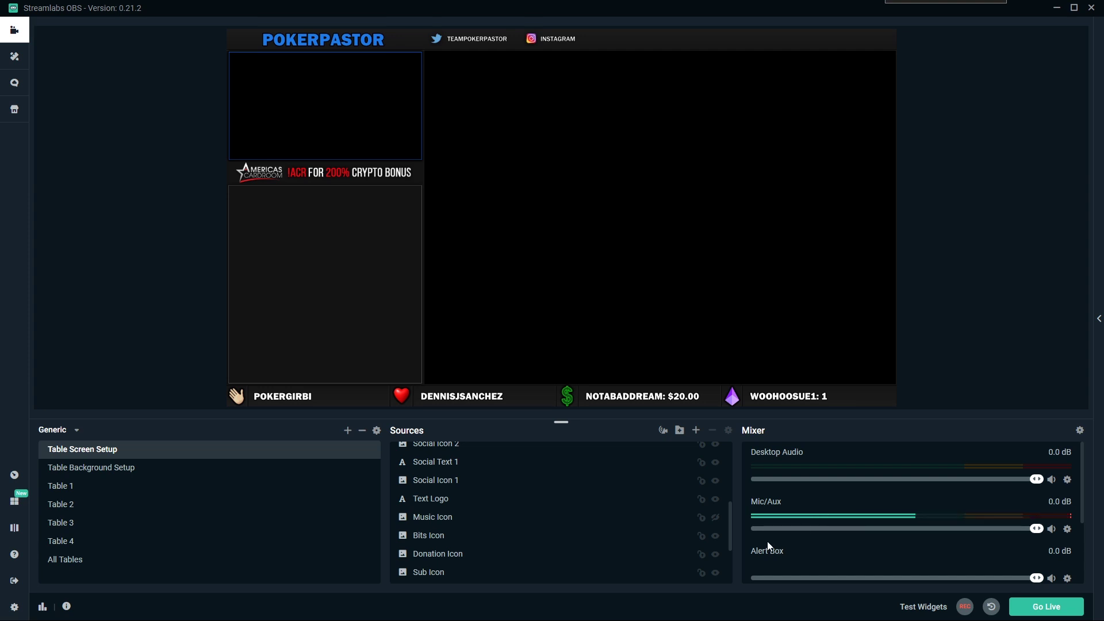
left_click(715, 517)
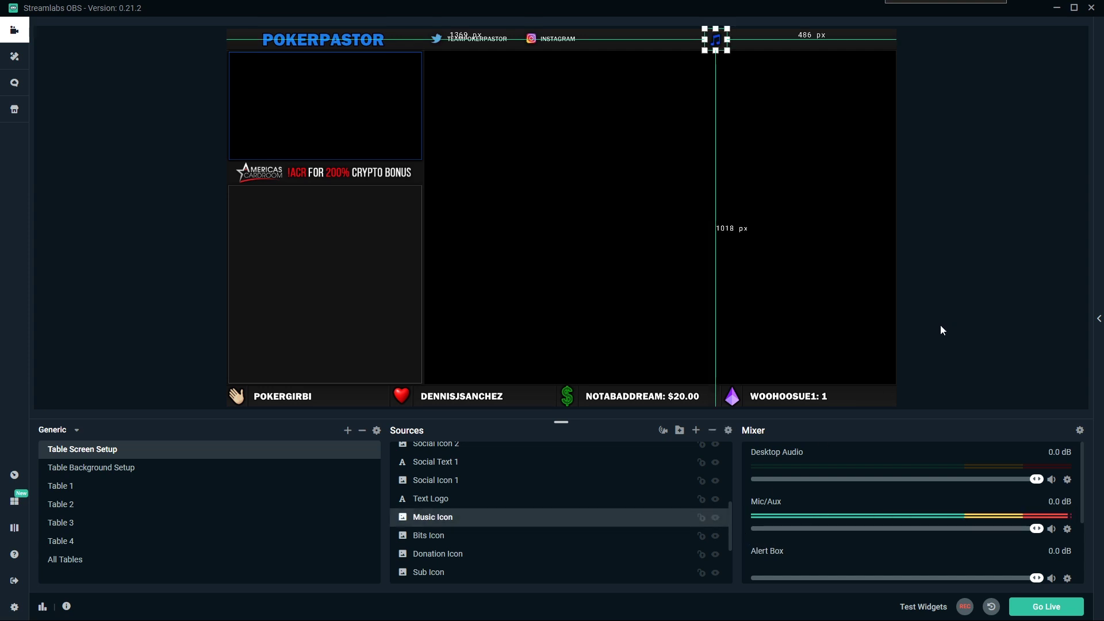
left_click(969, 187)
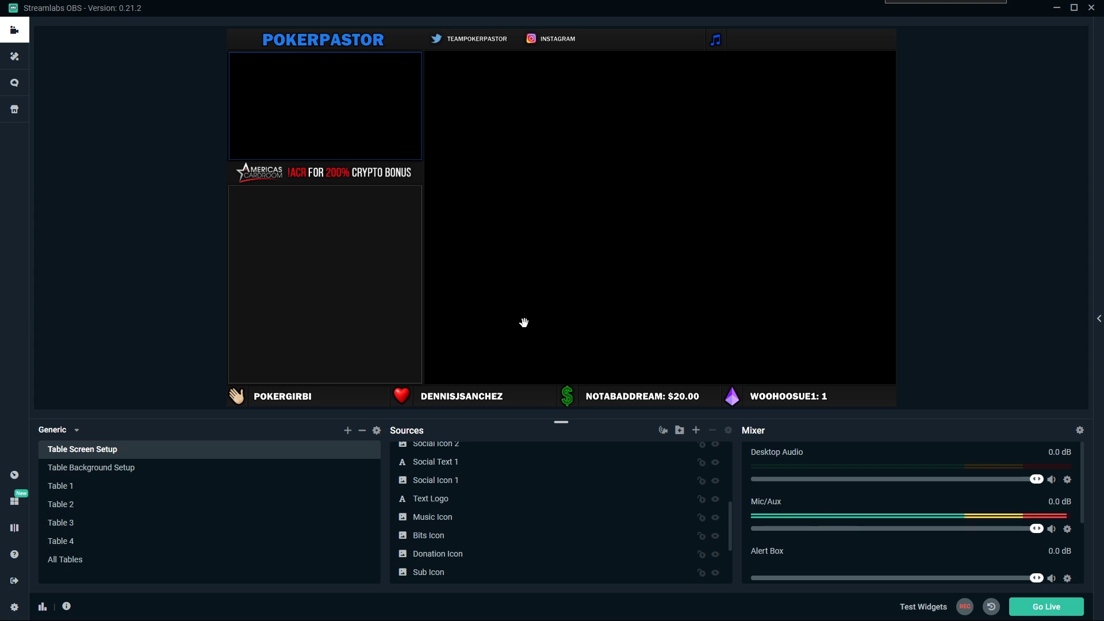
scroll(519, 533, "down", 3)
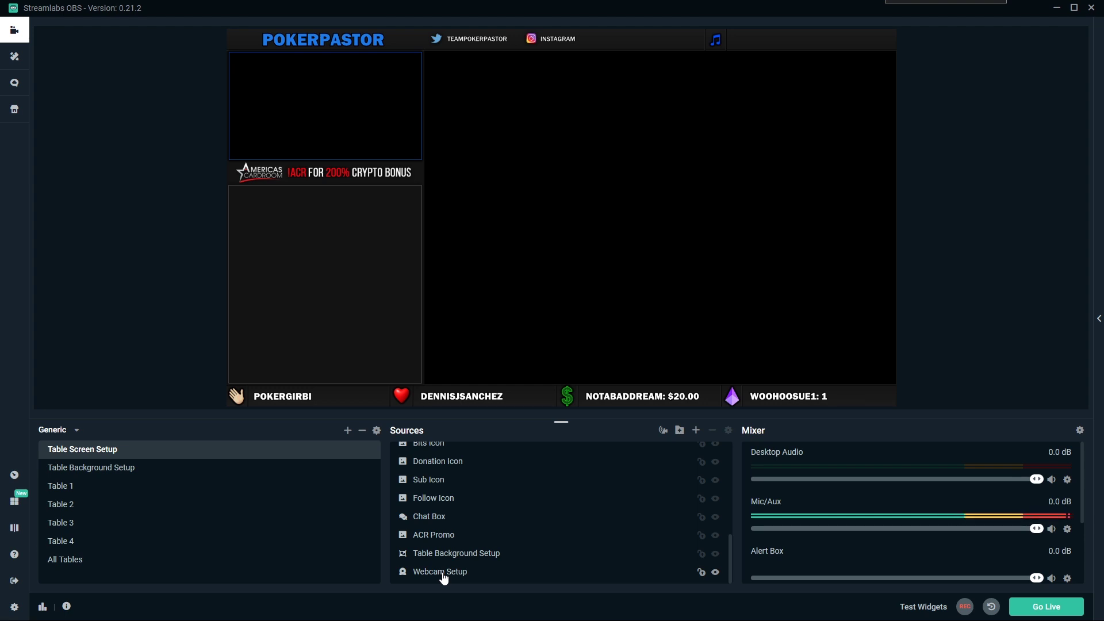
Set Webcam Setup to the Logitech BRIO at Custom 1920x1080, then recheck the feed
double_click(443, 572)
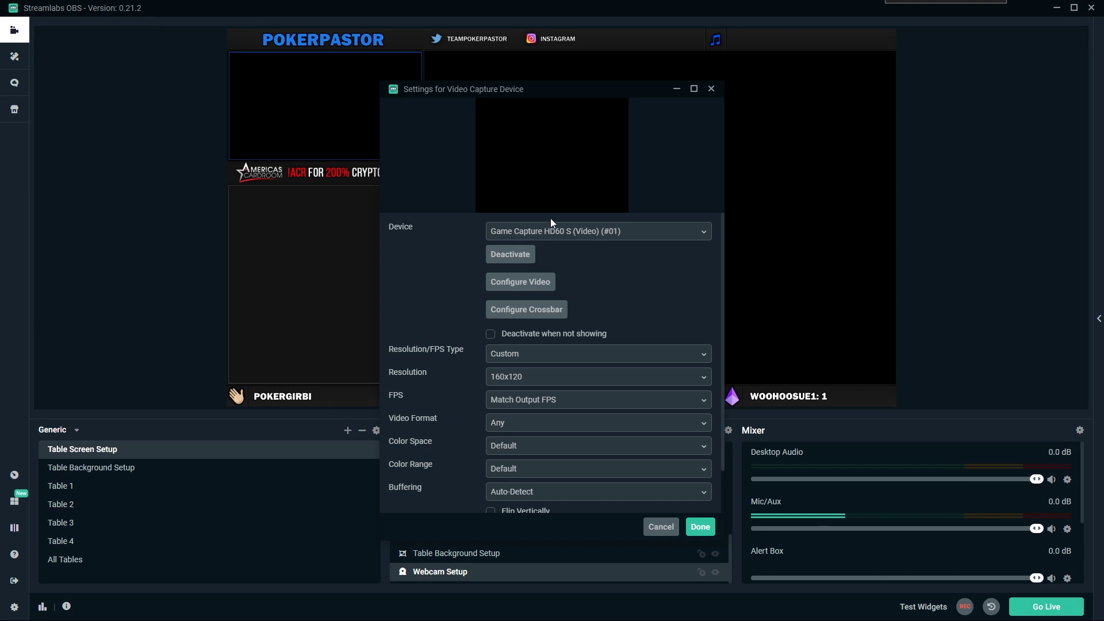
left_click(611, 232)
key("Return")
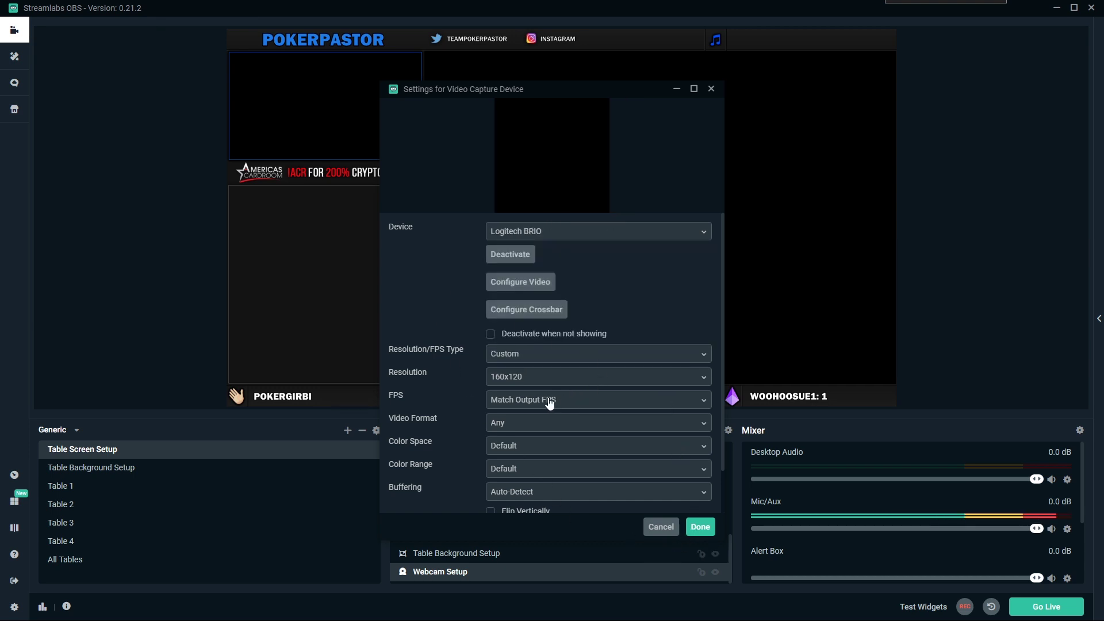
left_click(545, 354)
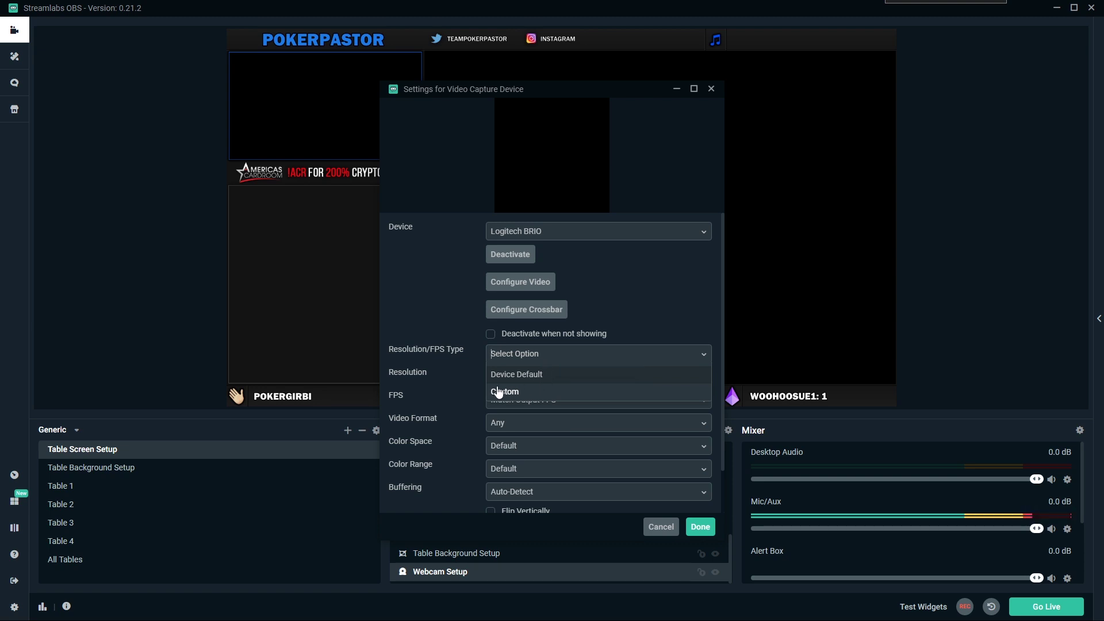
key("Return")
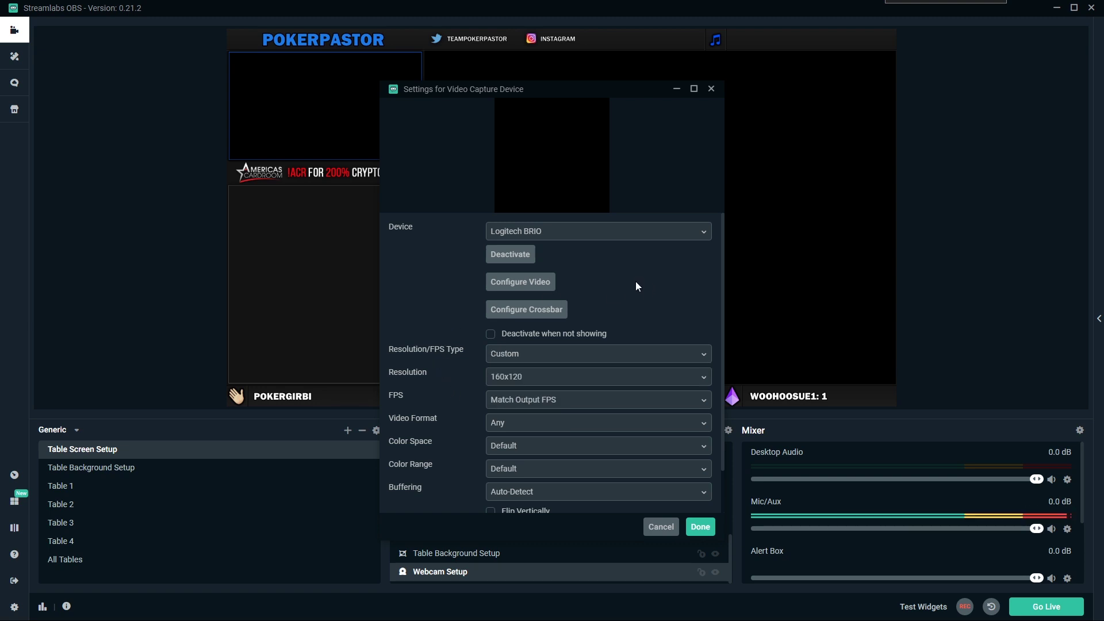
left_click(546, 378)
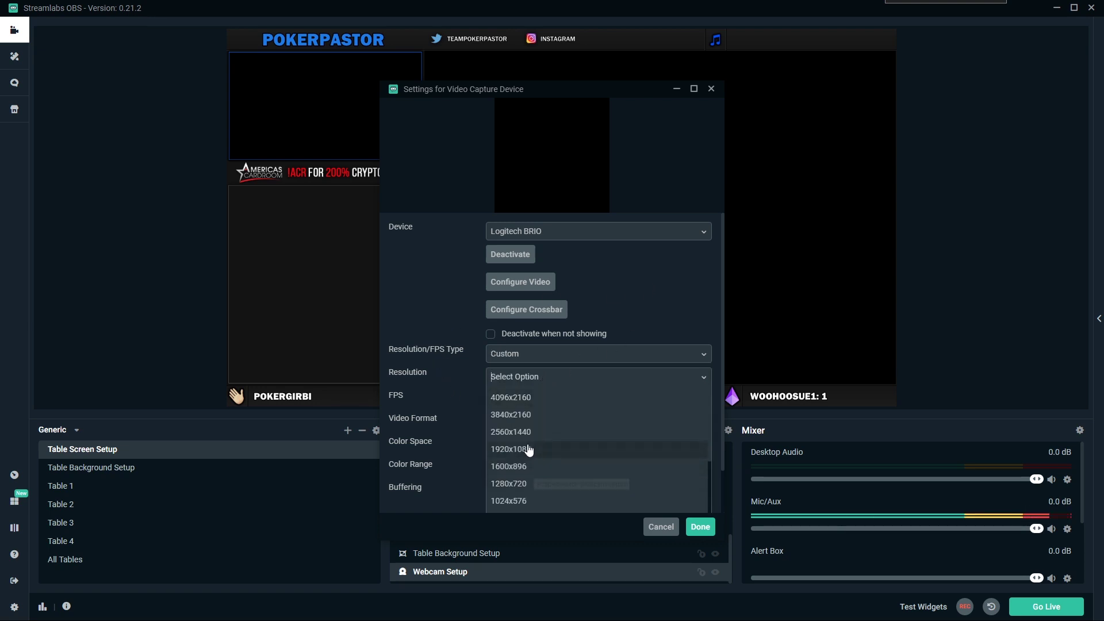
key("Return")
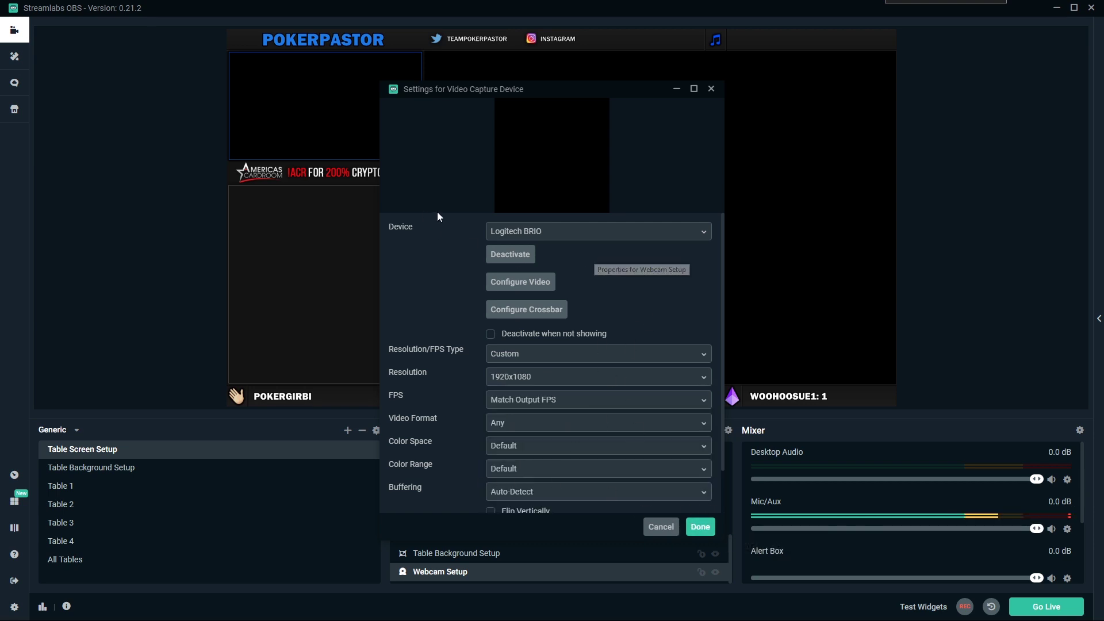
left_click(701, 526)
double_click(442, 573)
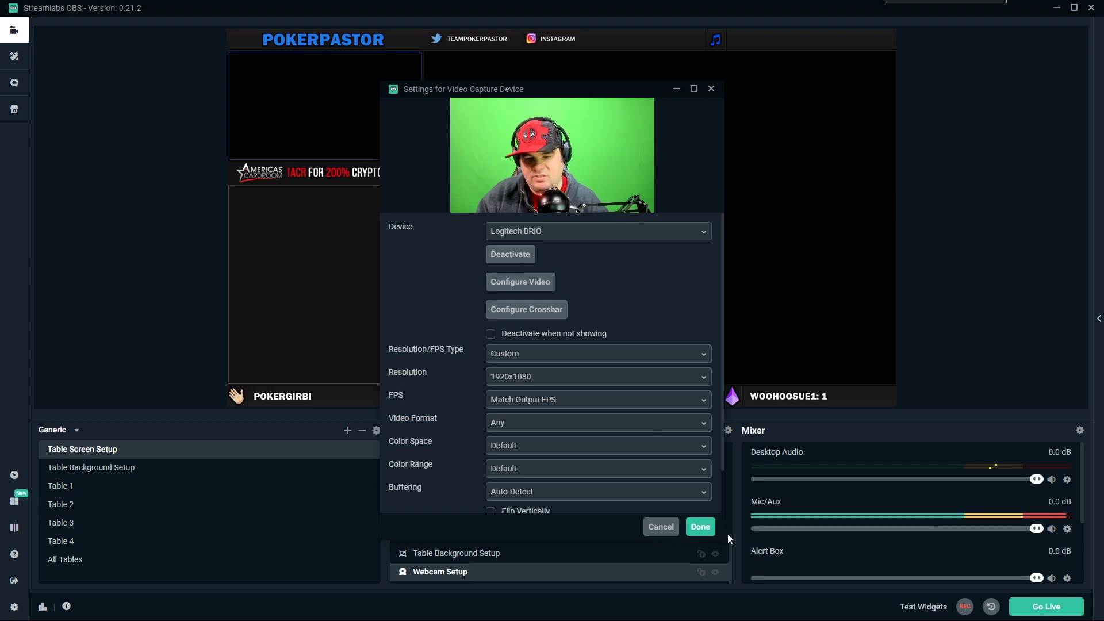
left_click(700, 527)
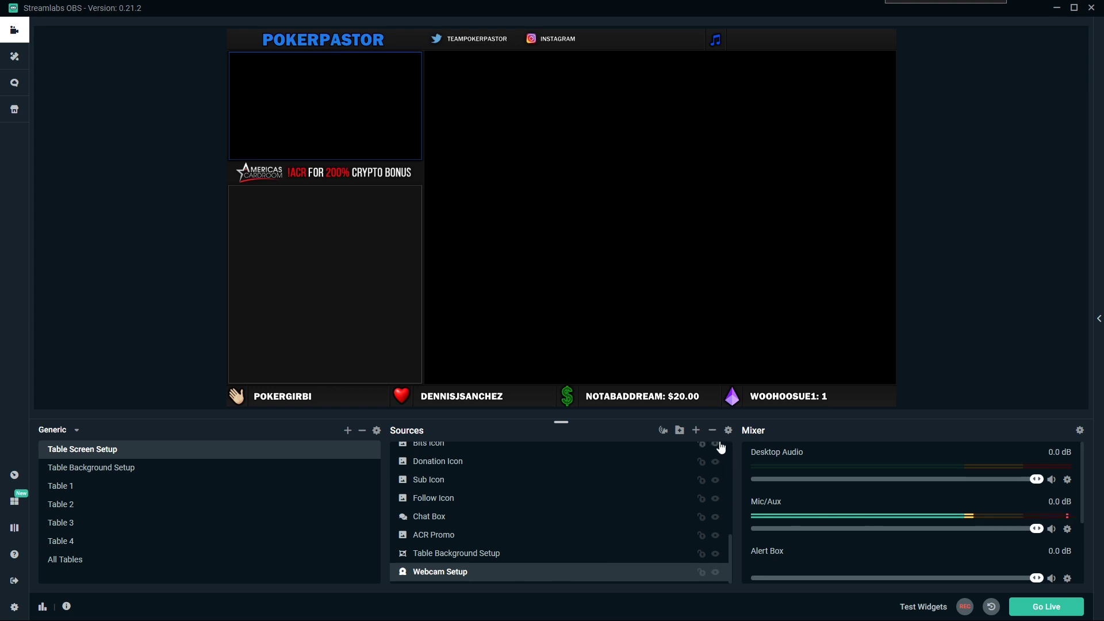
Delete the Webcam Setup source and add a new Video Capture Device source
left_click(712, 431)
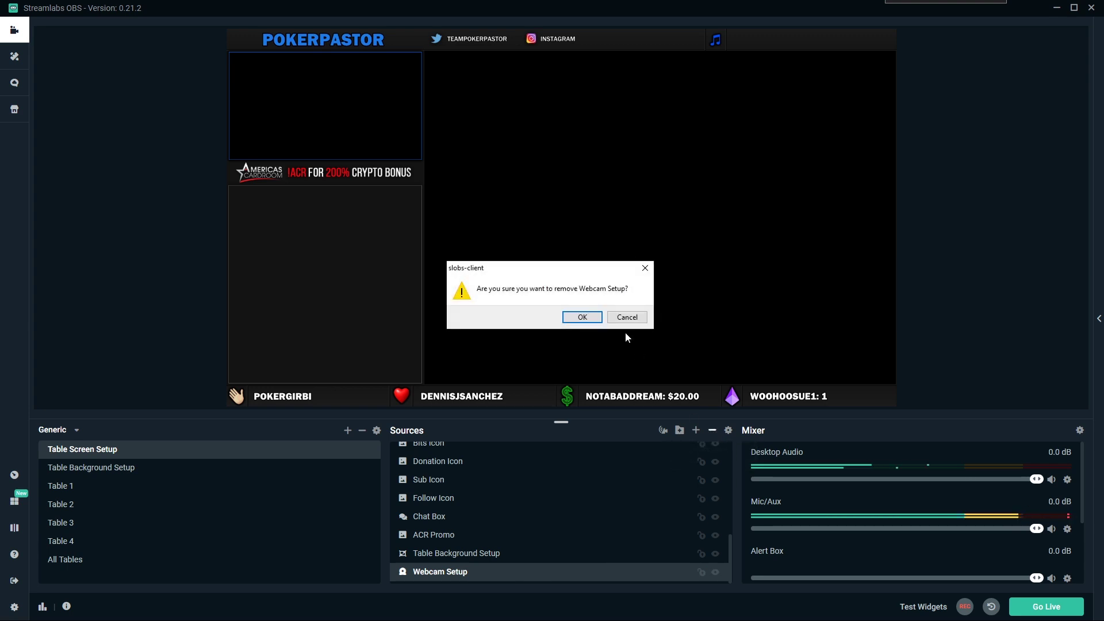
key("Return")
left_click(696, 431)
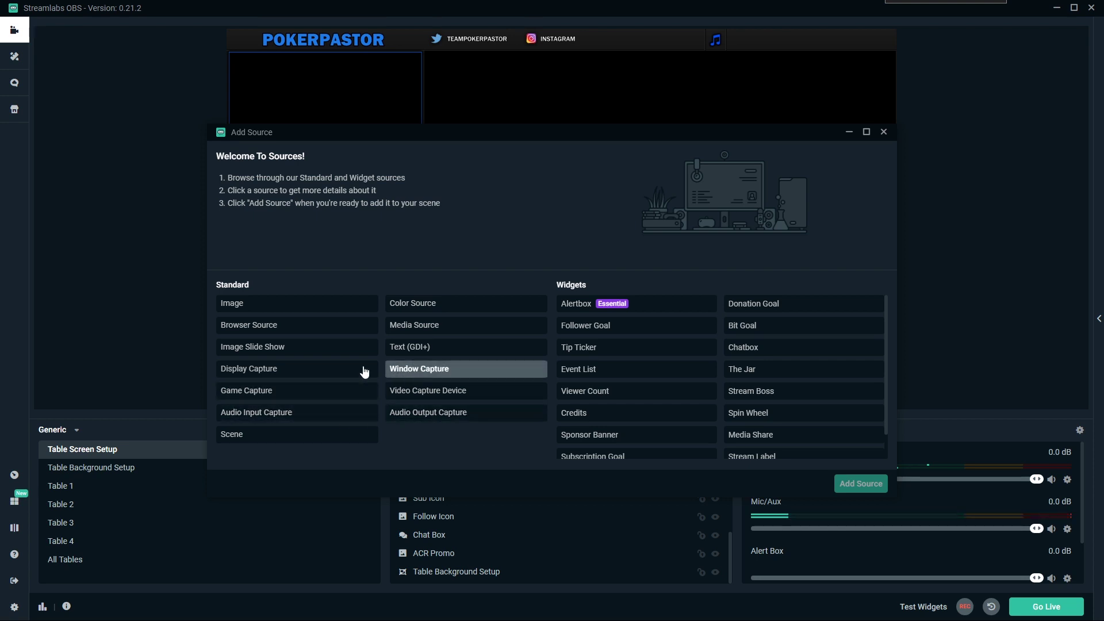
left_click(431, 391)
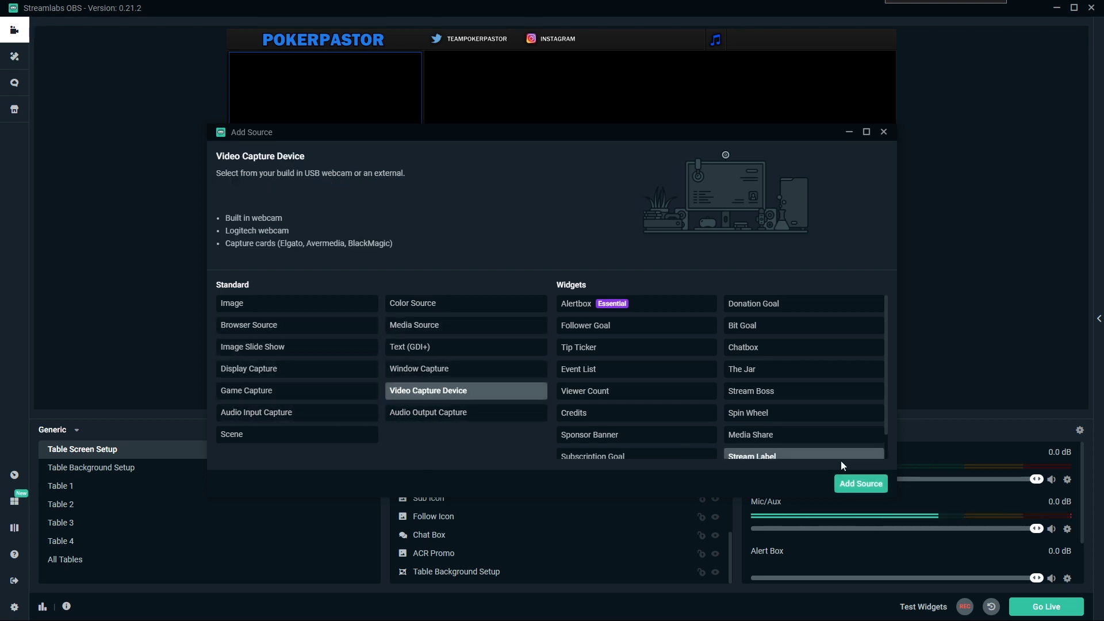
left_click(861, 484)
left_click(696, 390)
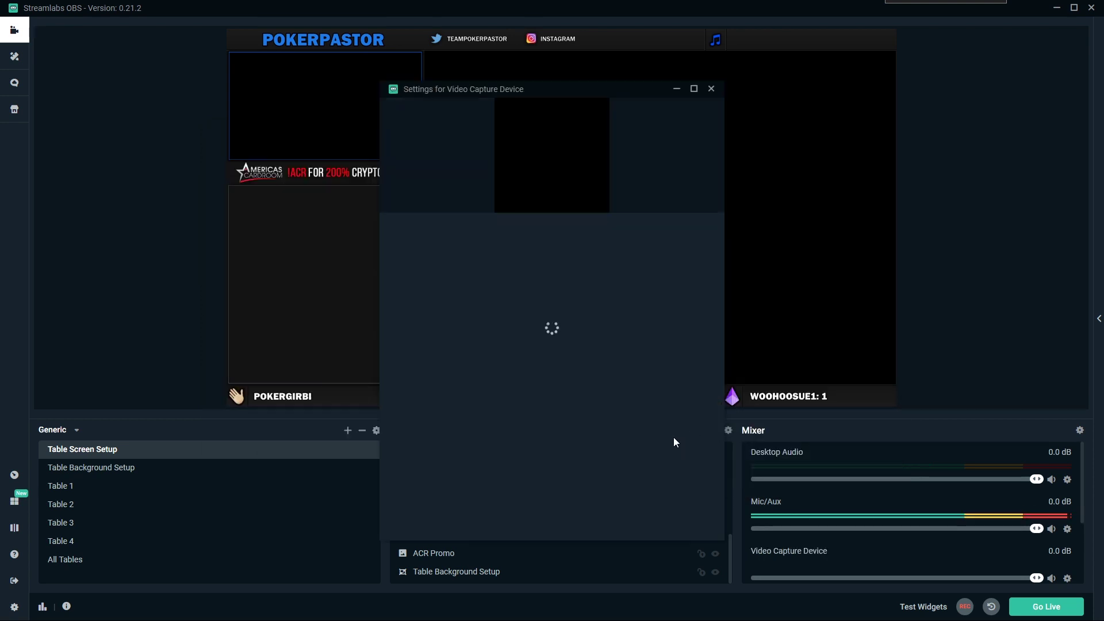
Set the new capture source to Logitech BRIO with Custom resolution 1920x1080
left_click(590, 232)
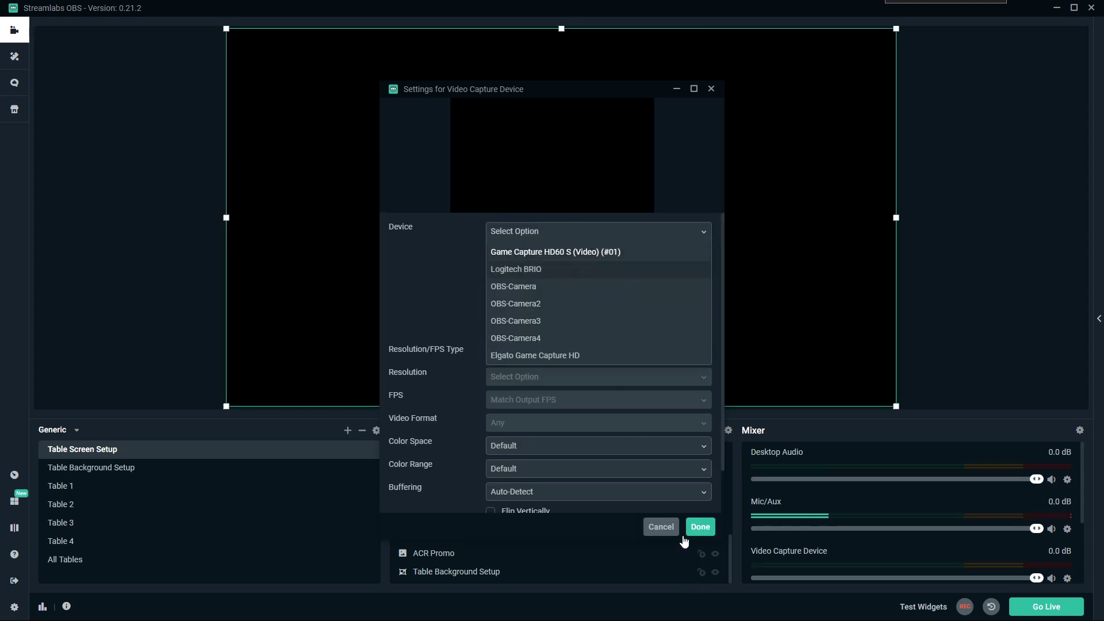
left_click(515, 269)
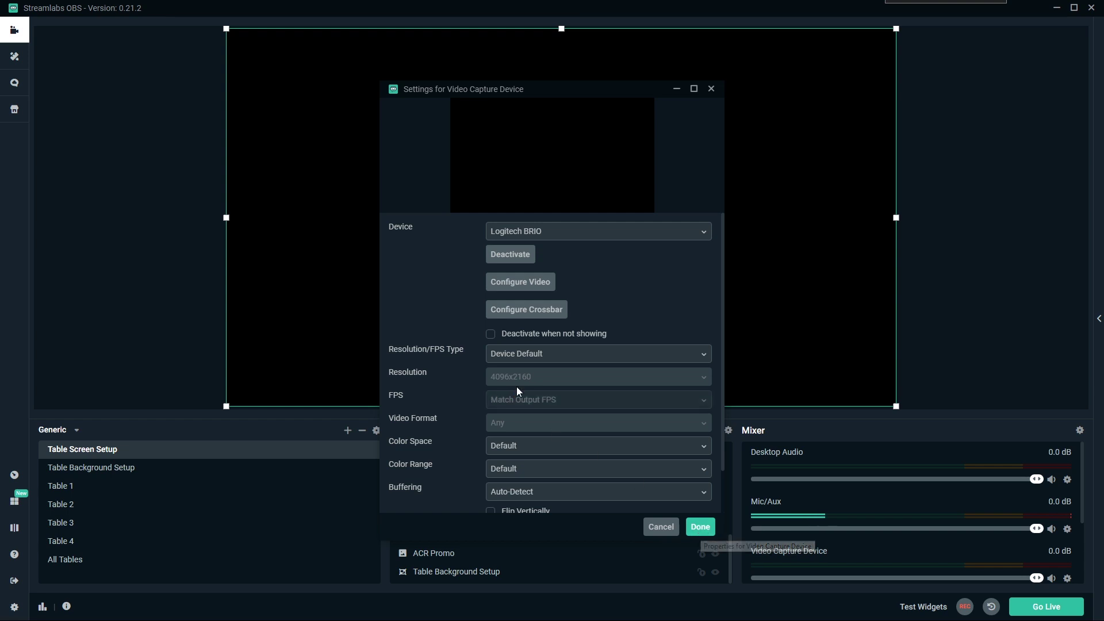
left_click(519, 356)
left_click(505, 392)
left_click(505, 393)
left_click(520, 377)
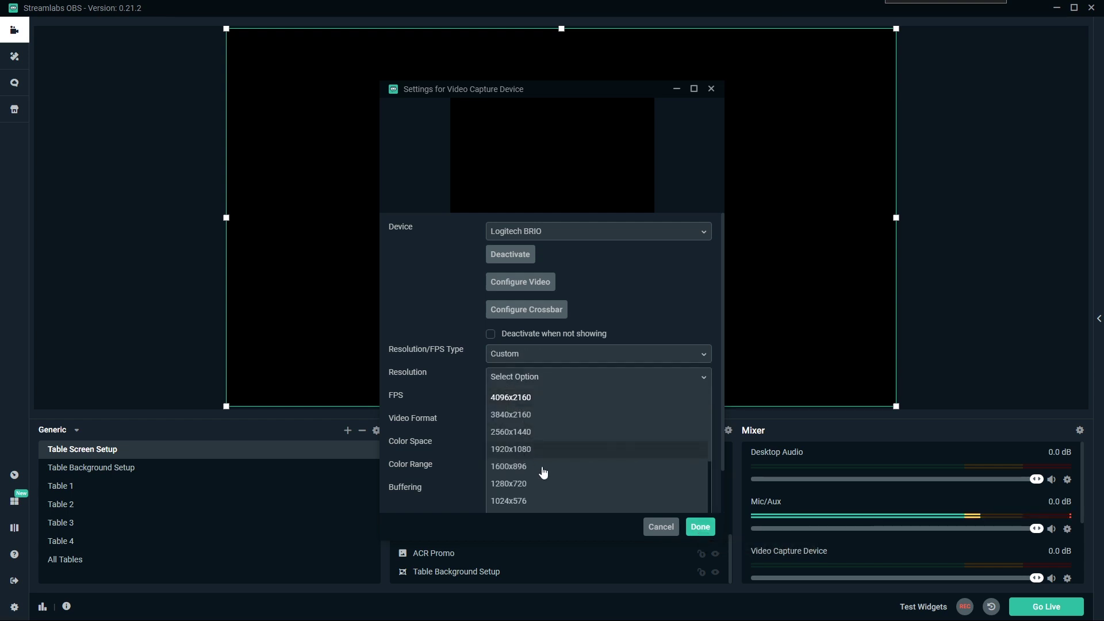
left_click(564, 449)
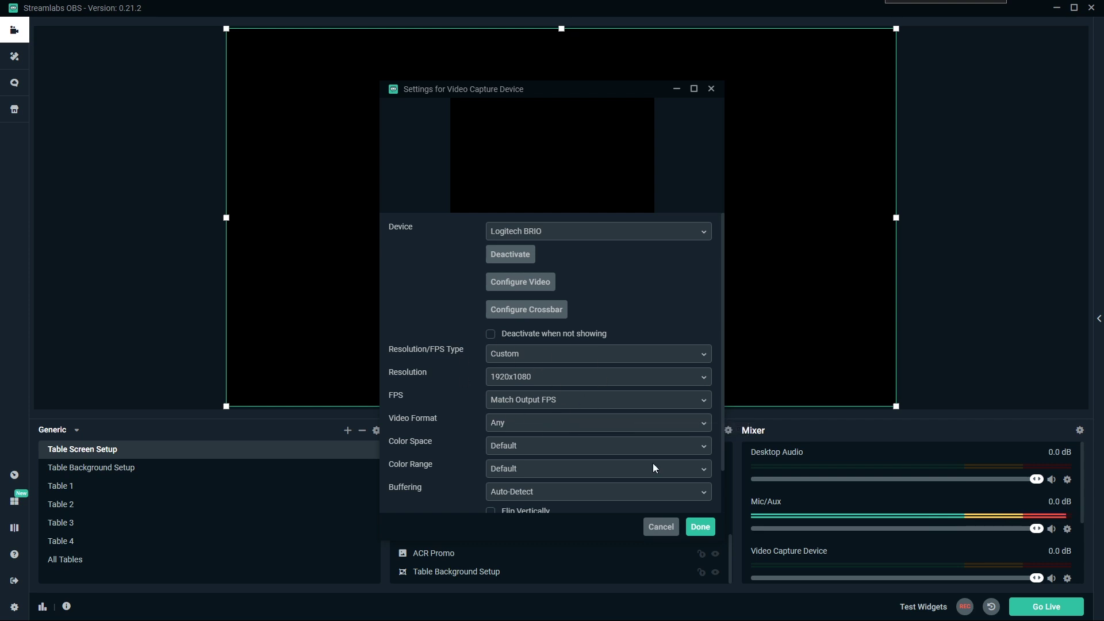
left_click(700, 526)
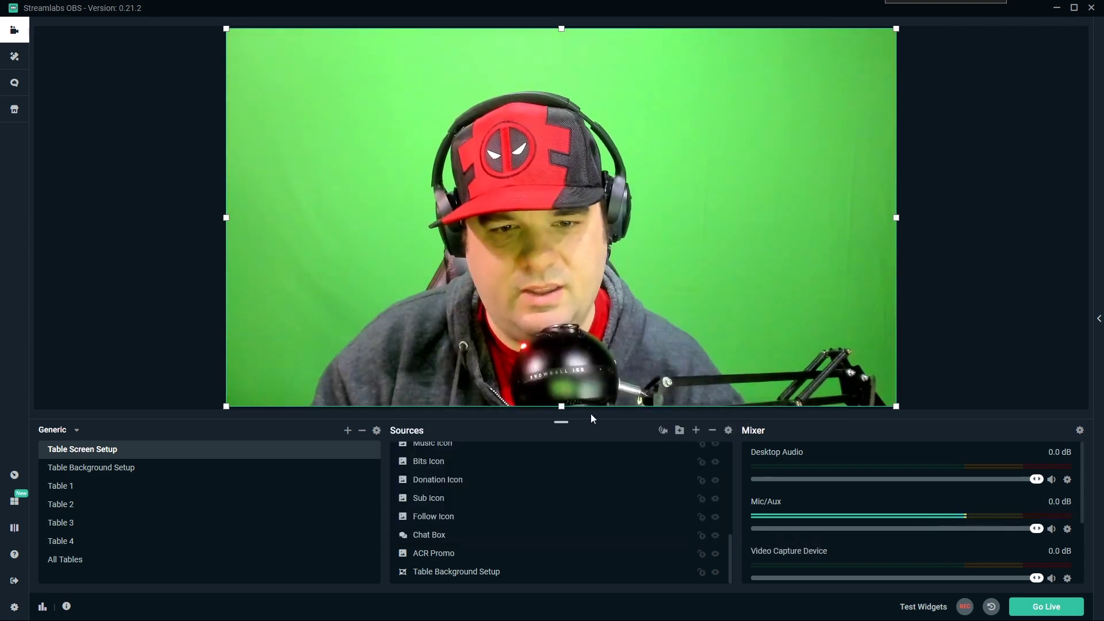
Shrink the webcam feed and fit it into the top-left camera box below POKERPASTOR
left_click_drag(895, 406, 241, 140)
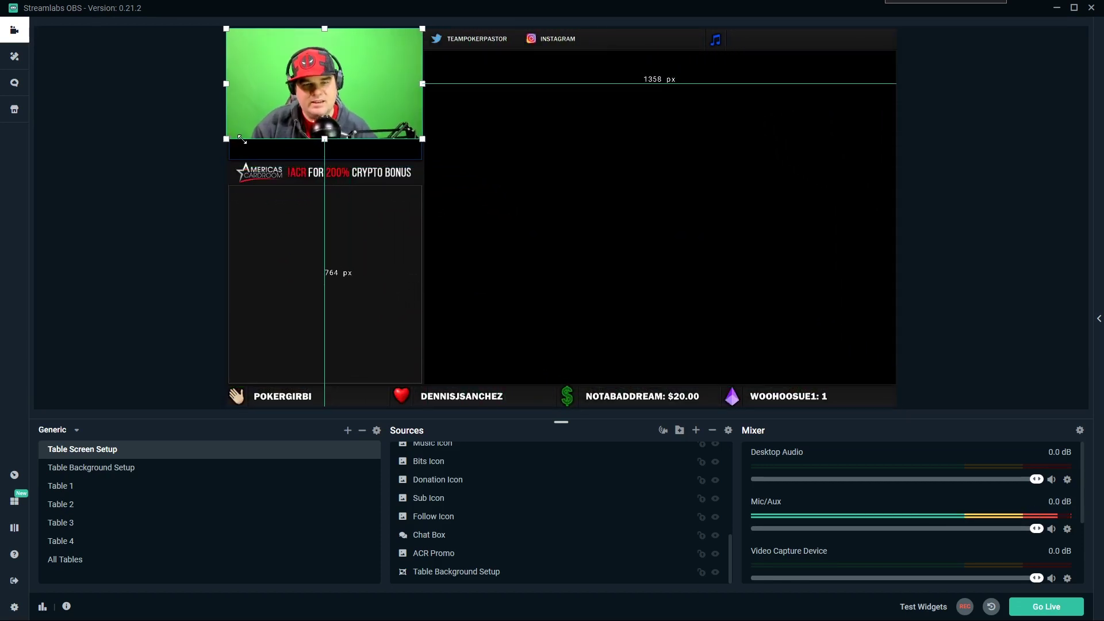
scroll(545, 528, "up", 5)
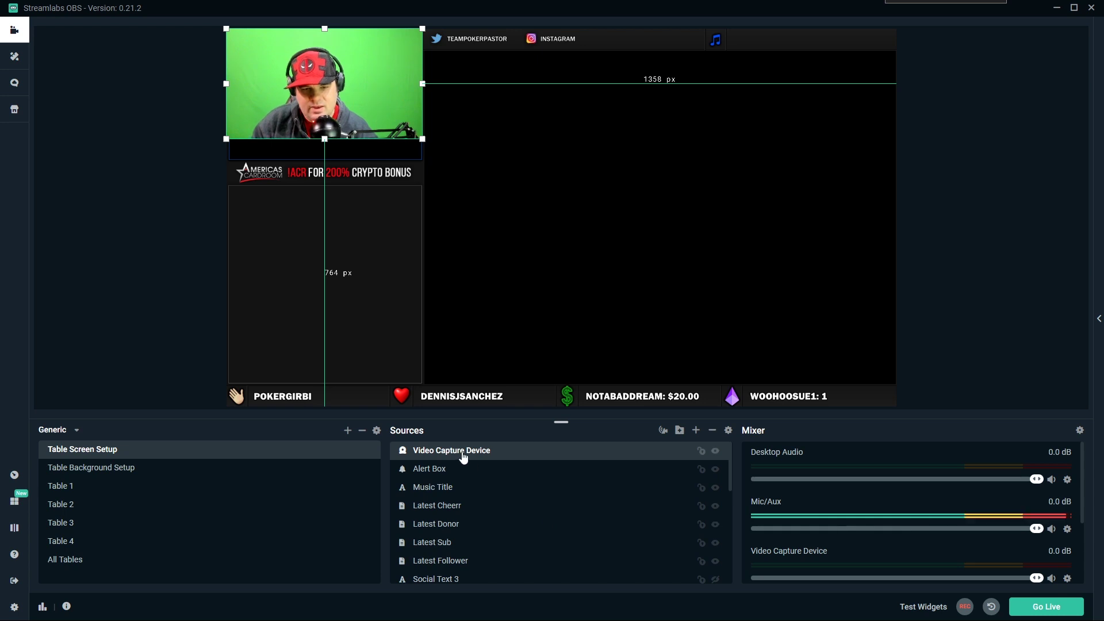
scroll(459, 575, "down", 5)
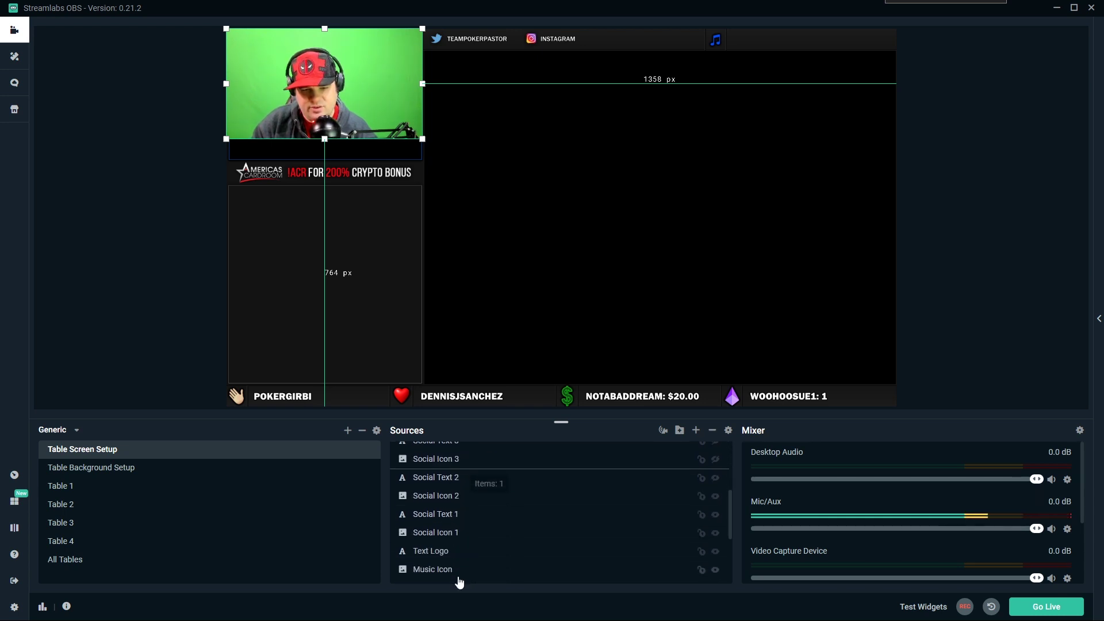
scroll(460, 574, "down", 1)
scroll(459, 578, "down", 1)
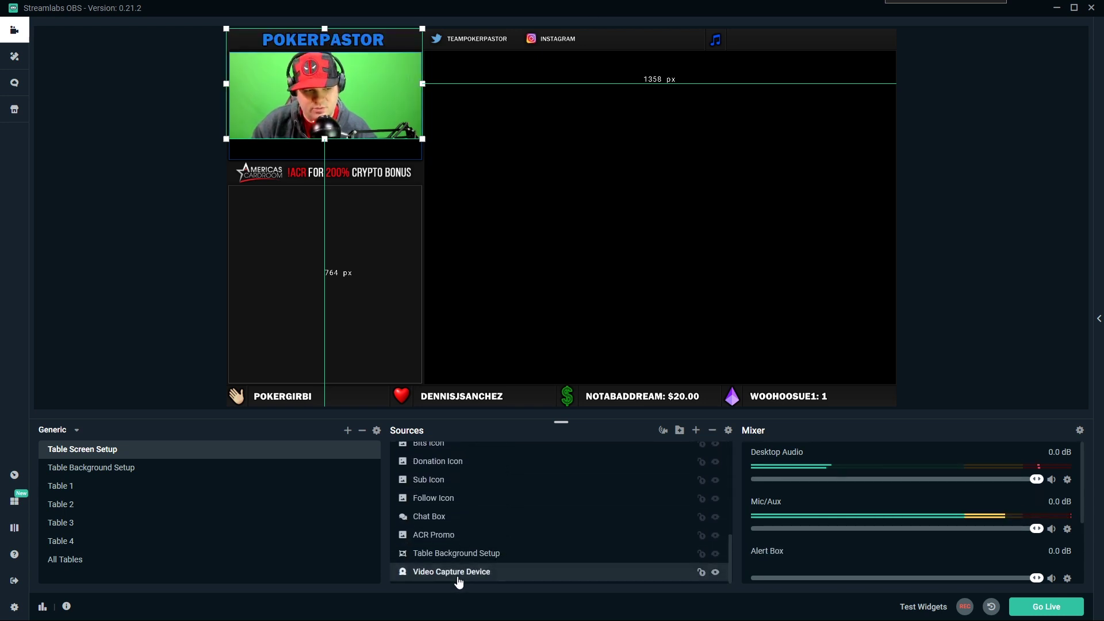
left_click_drag(335, 93, 337, 107)
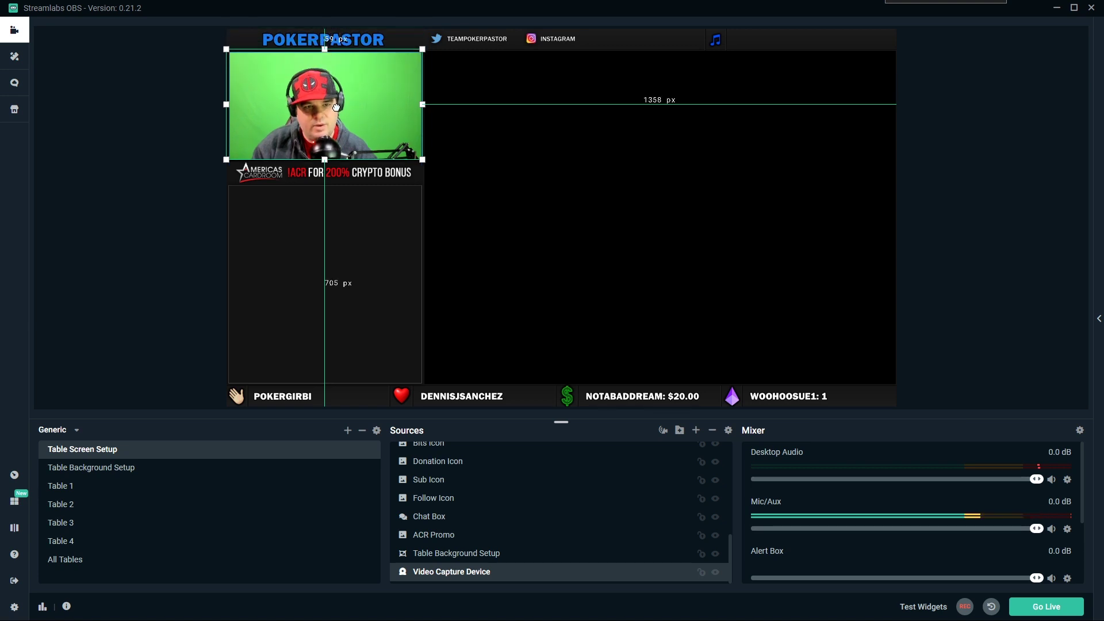
key("Down")
key("Down")
key("Down")
key("Down")
key("Down")
key("Down")
key("Down")
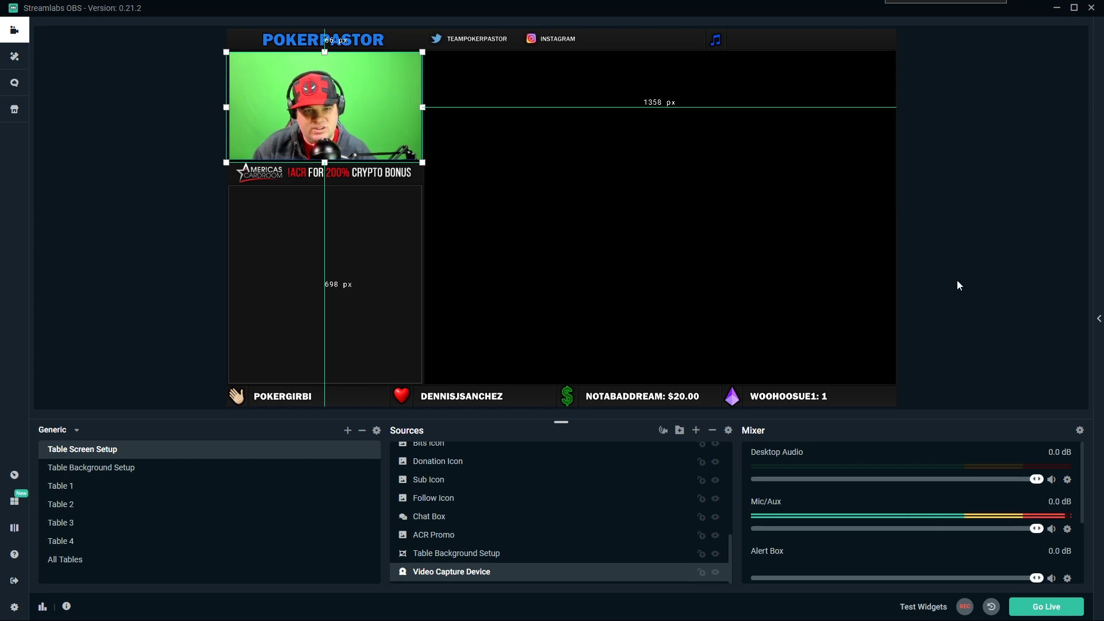
left_click(1017, 269)
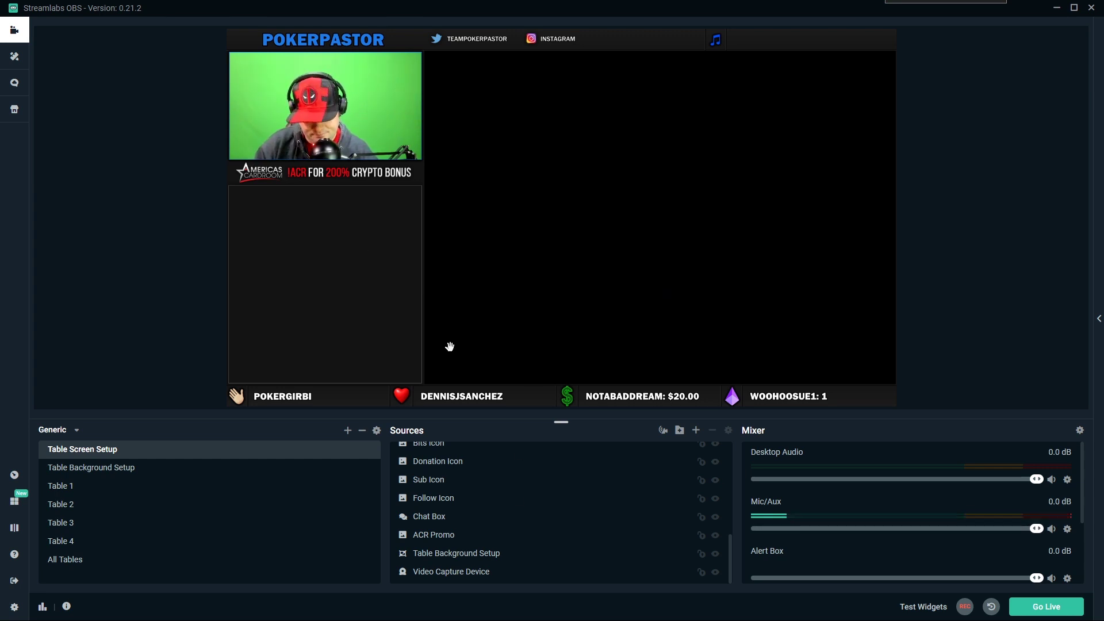
scroll(560, 512, "up", 5)
scroll(512, 512, "down", 5)
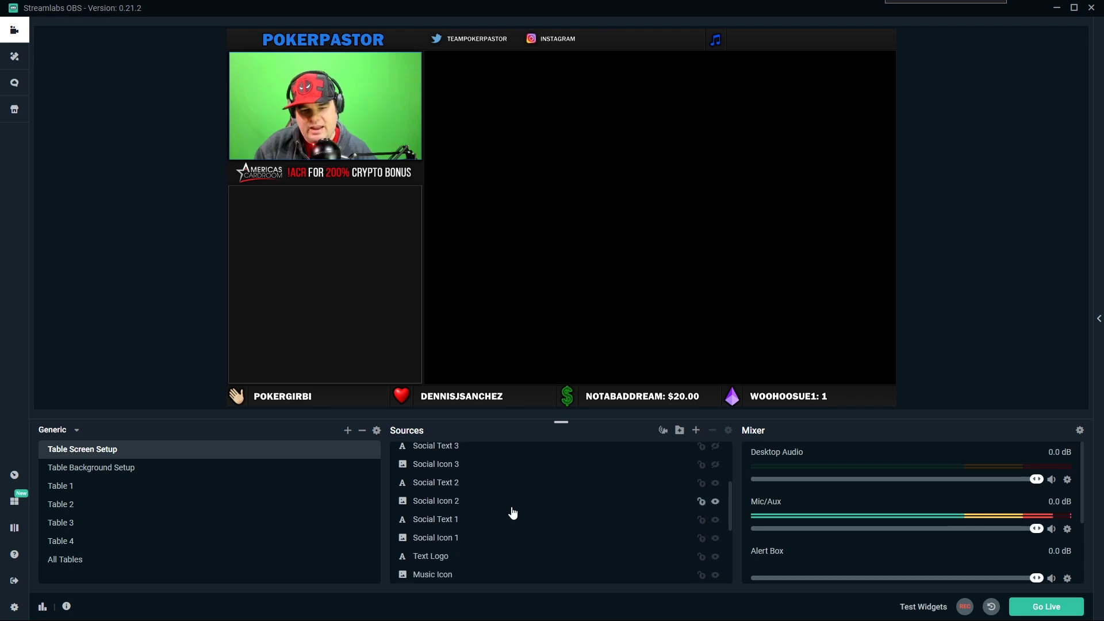
left_click(433, 535)
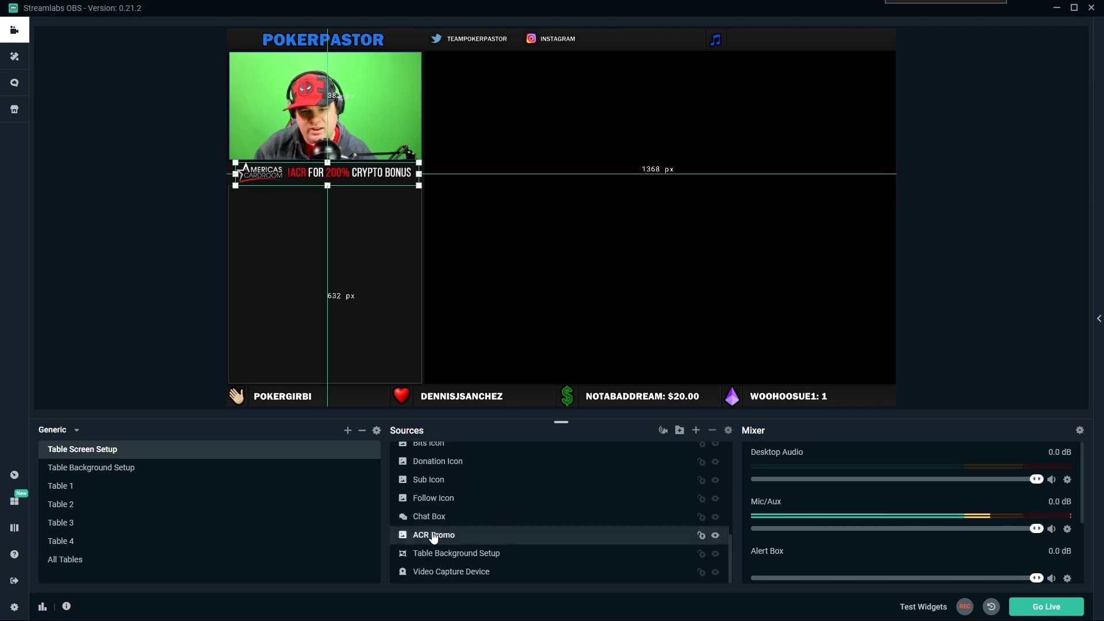
left_click(184, 210)
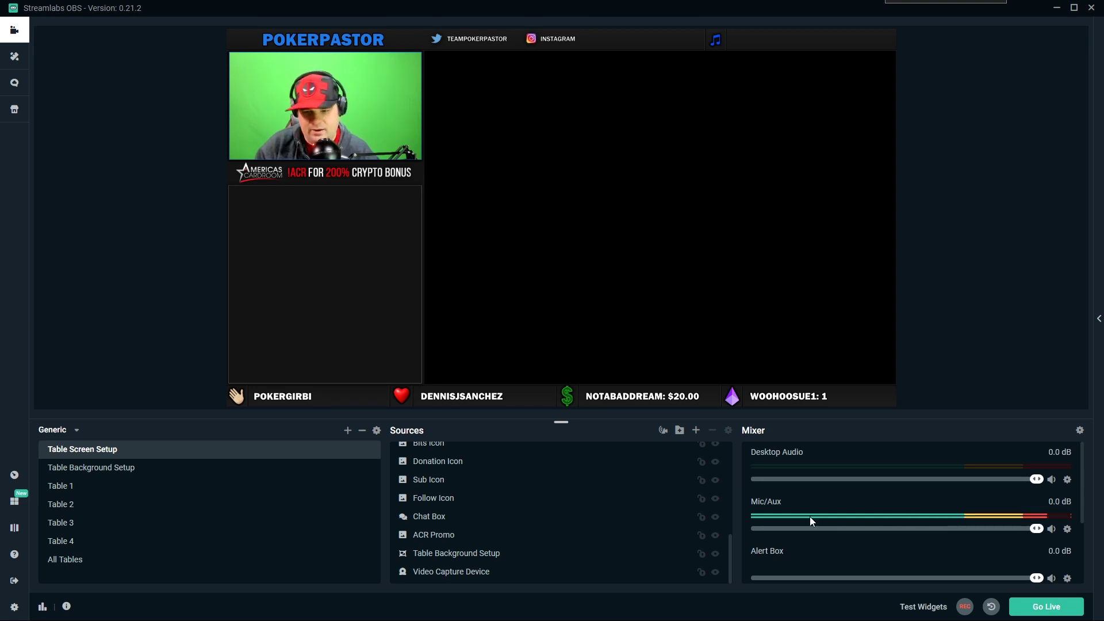
left_click(715, 536)
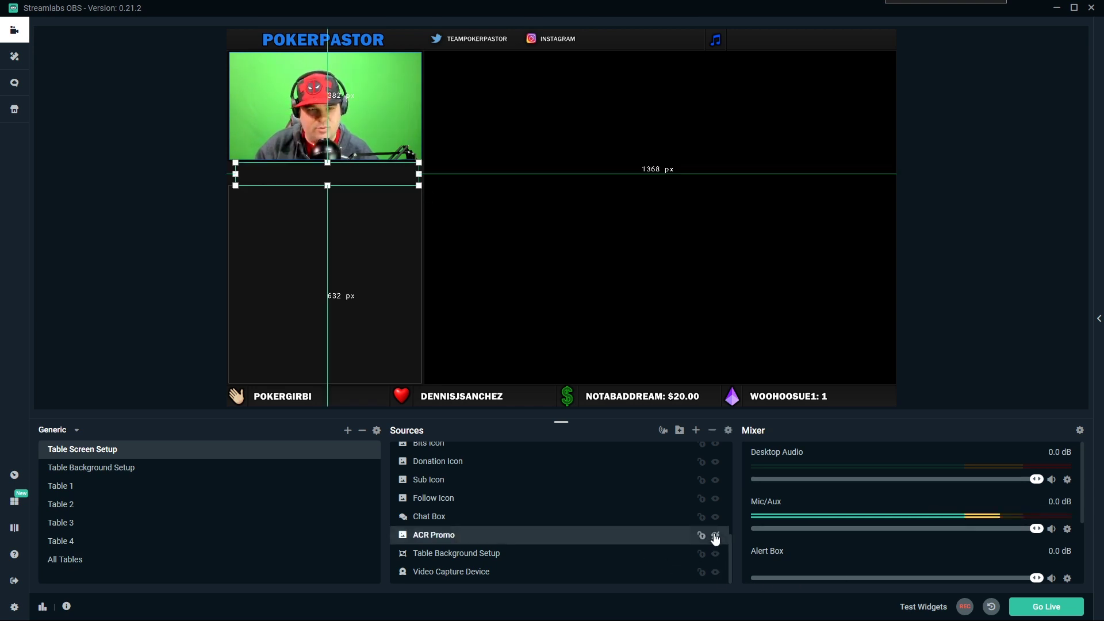
left_click(162, 285)
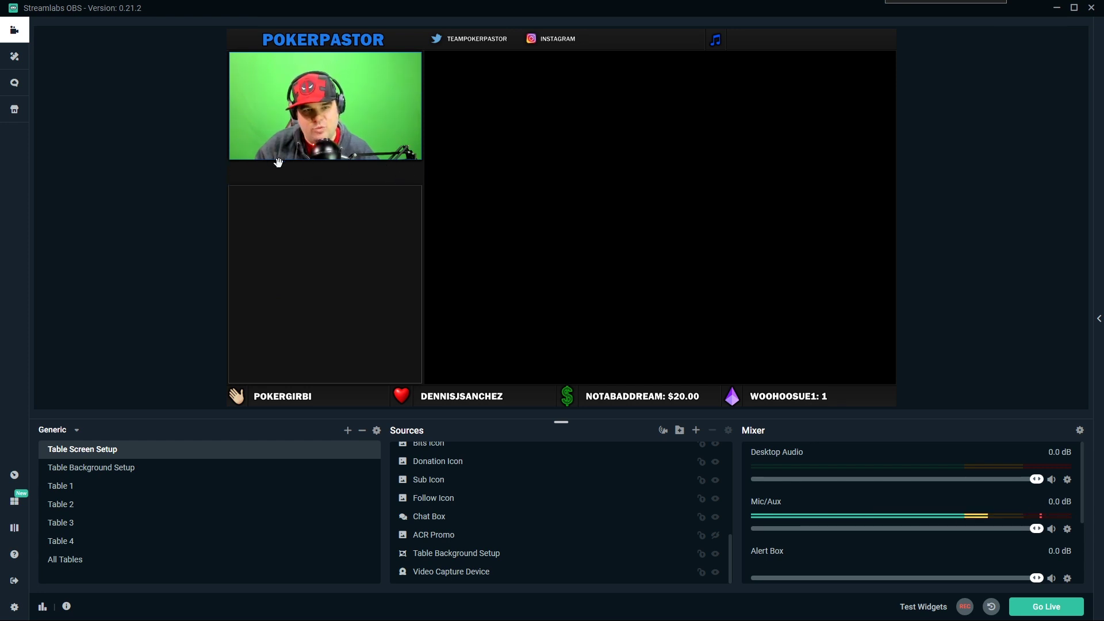
left_click(716, 537)
left_click(249, 247)
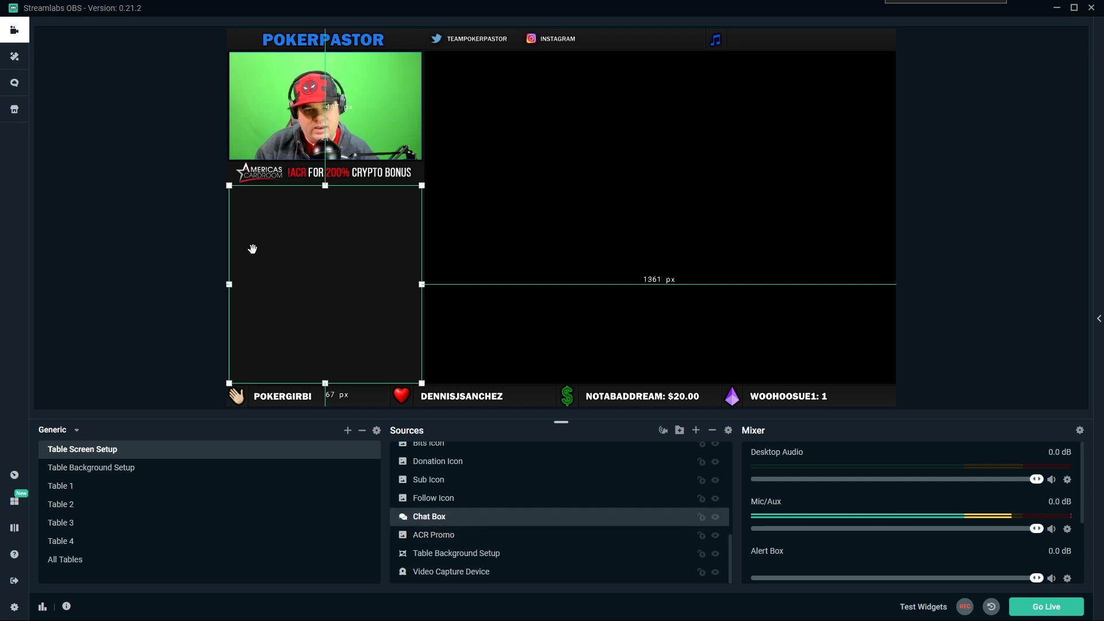
Review the Chat Box's Font, Chatter and Source settings, then close them and deselect
double_click(439, 517)
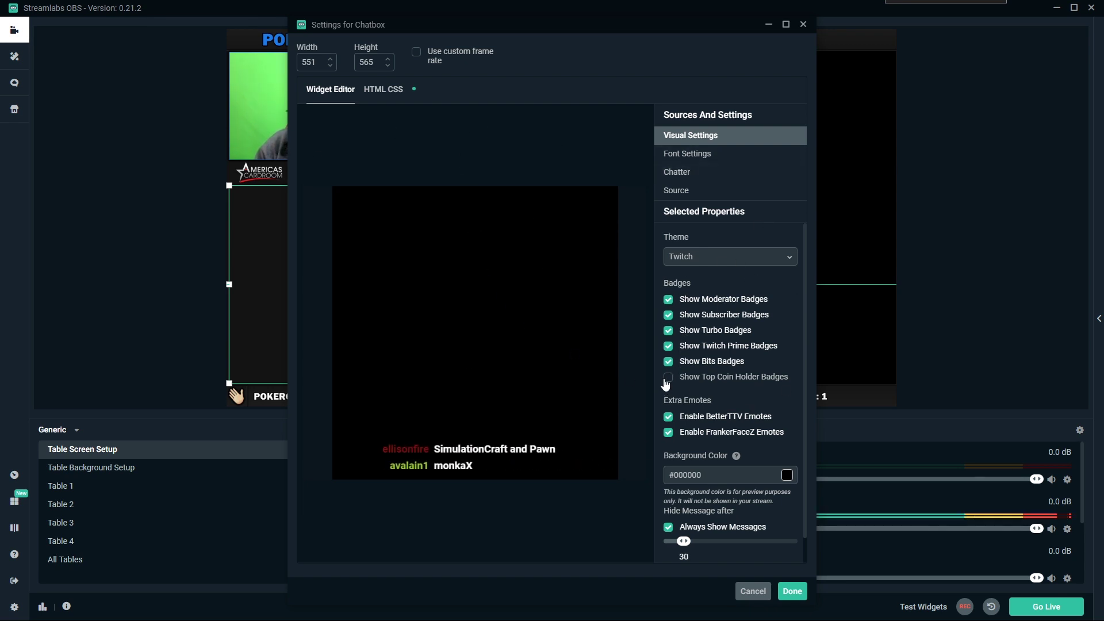
scroll(665, 384, "down", 1)
scroll(667, 368, "up", 1)
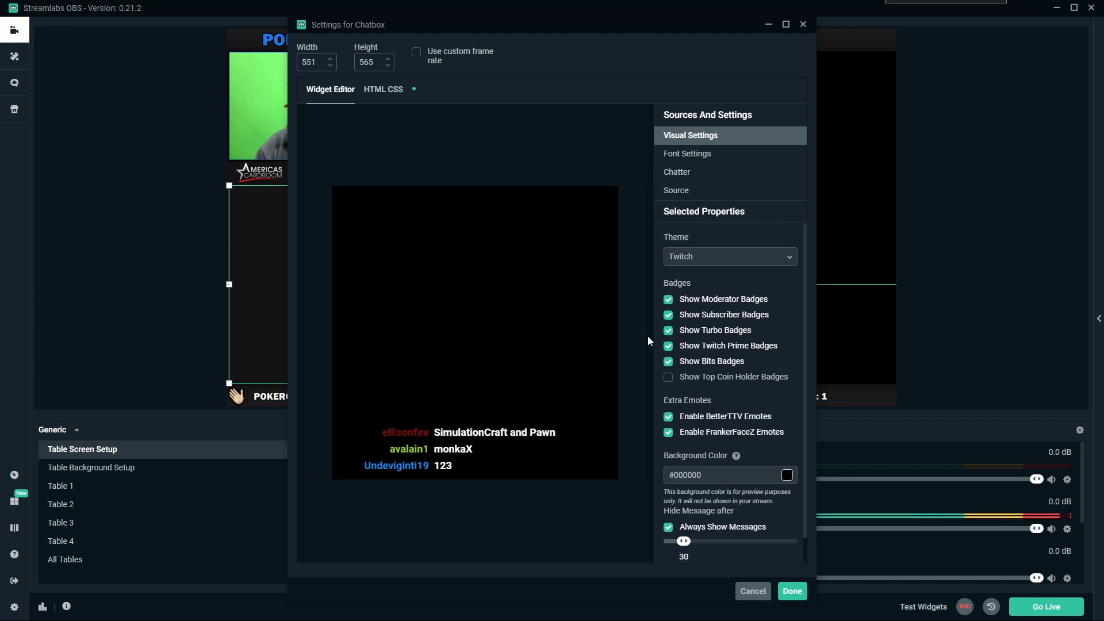
left_click(684, 161)
left_click(688, 176)
left_click(696, 194)
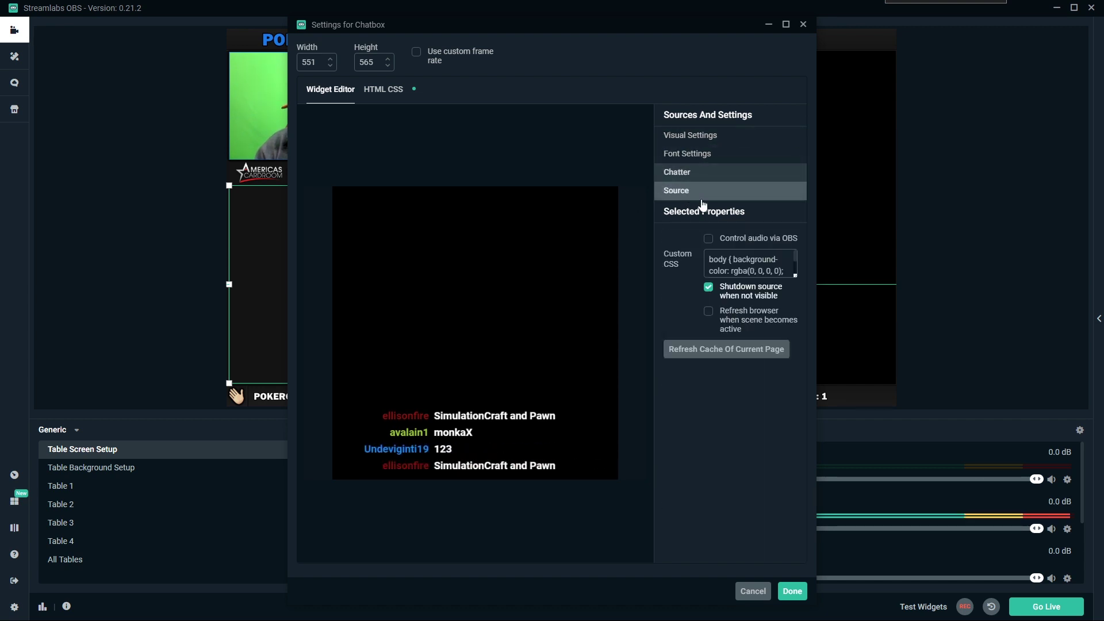
left_click(792, 591)
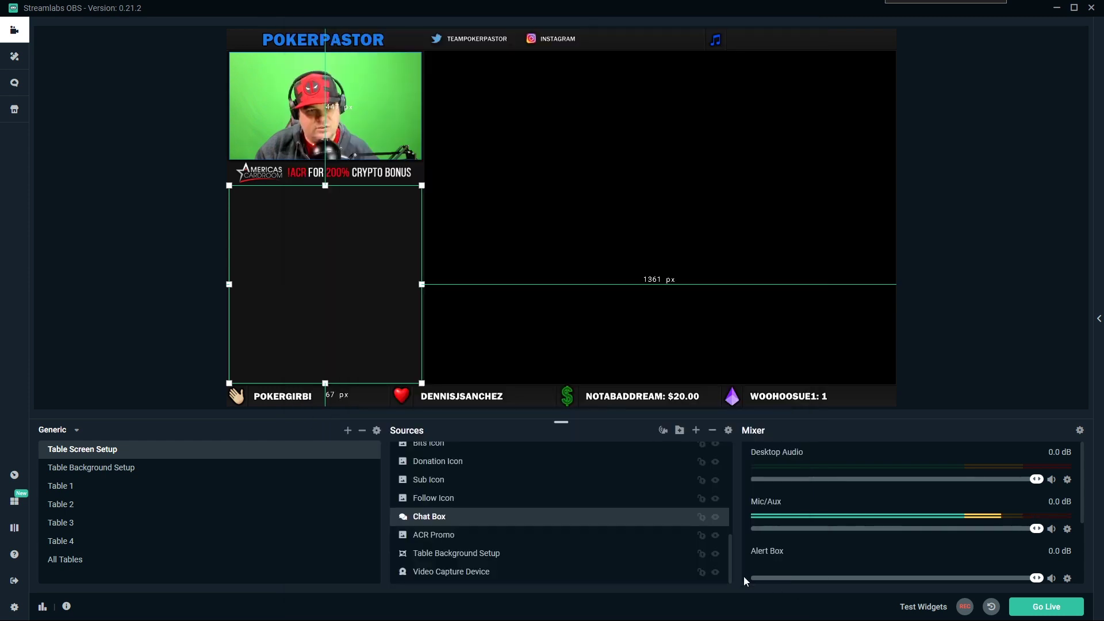
left_click(200, 268)
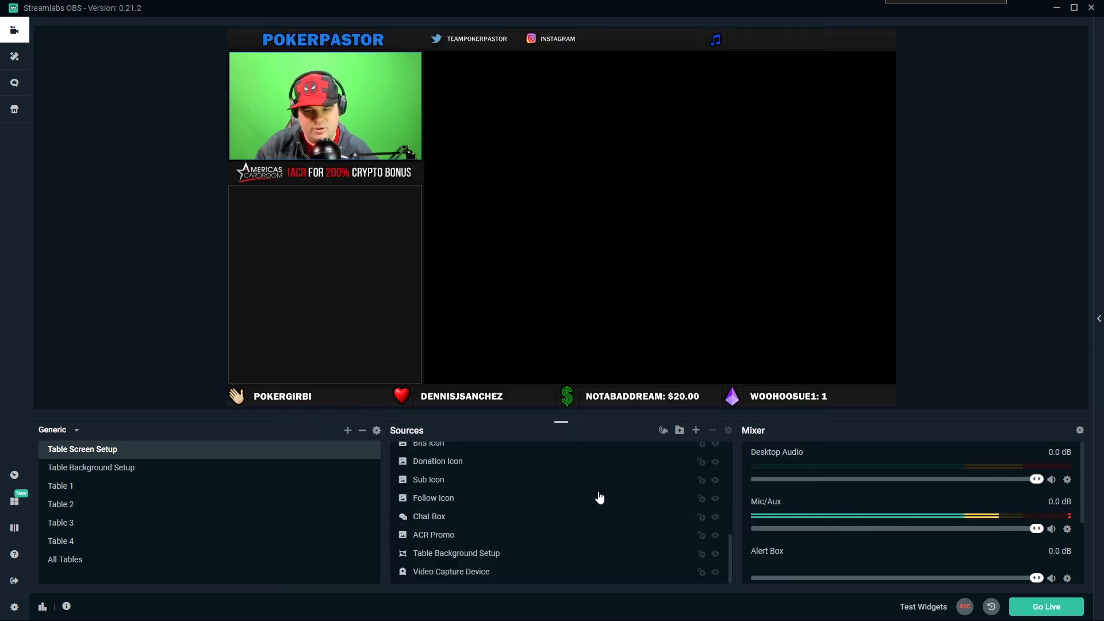
Lock Video Capture Device, Table Background Setup, ACR Promo, Chat Box, Follow, Sub and Donation Icon sources
scroll(596, 504, "up", 5)
scroll(596, 502, "down", 5)
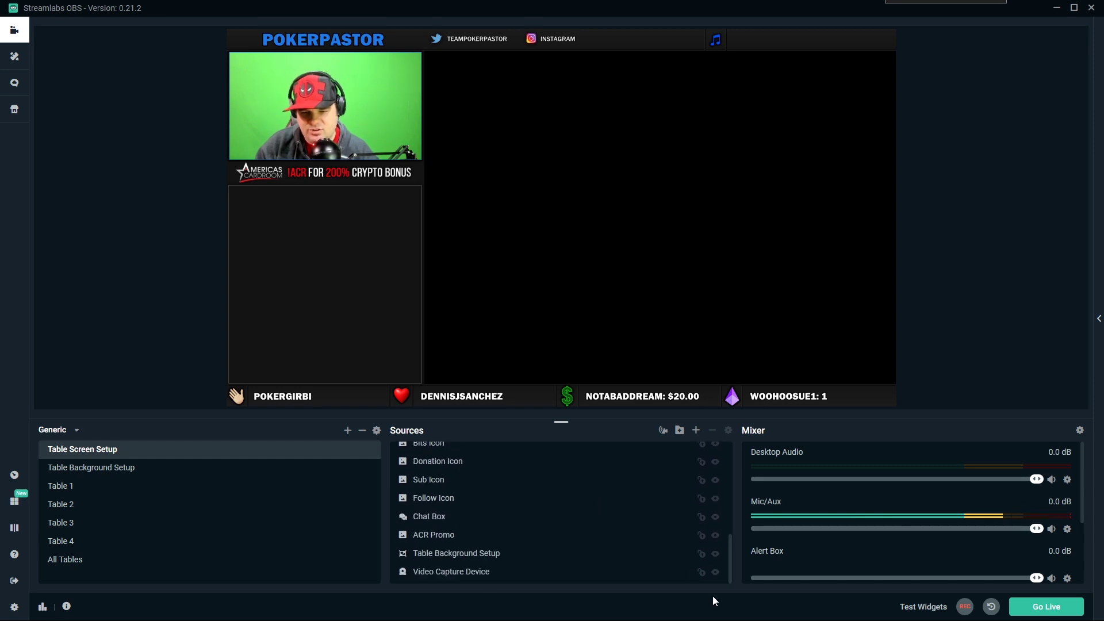
left_click(702, 572)
left_click(702, 553)
left_click(701, 535)
left_click(701, 517)
left_click(702, 498)
left_click(702, 479)
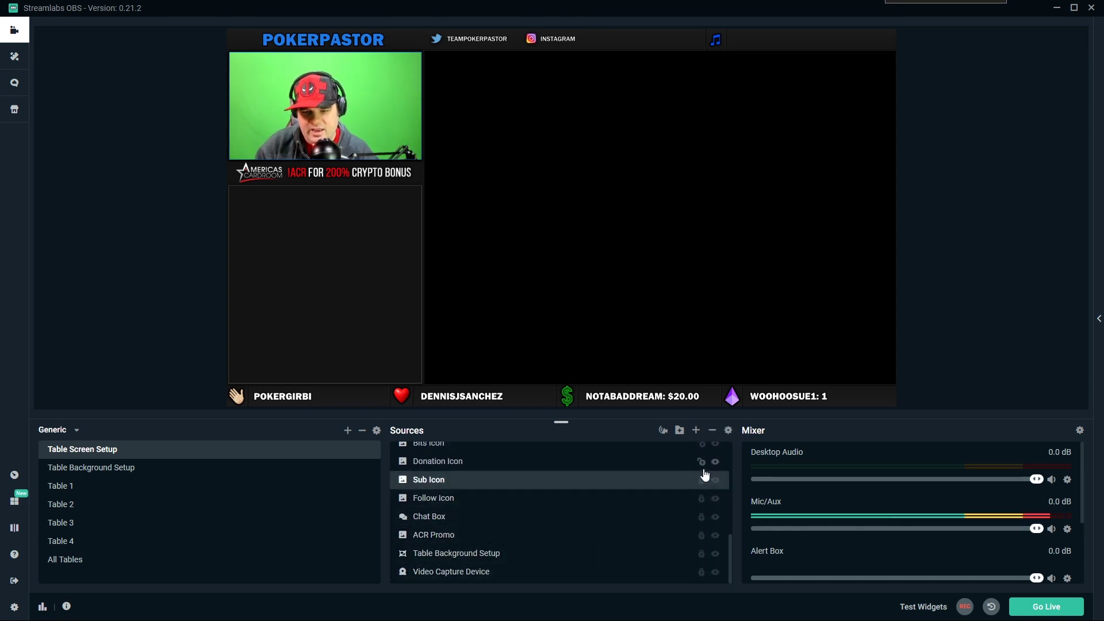
left_click(702, 462)
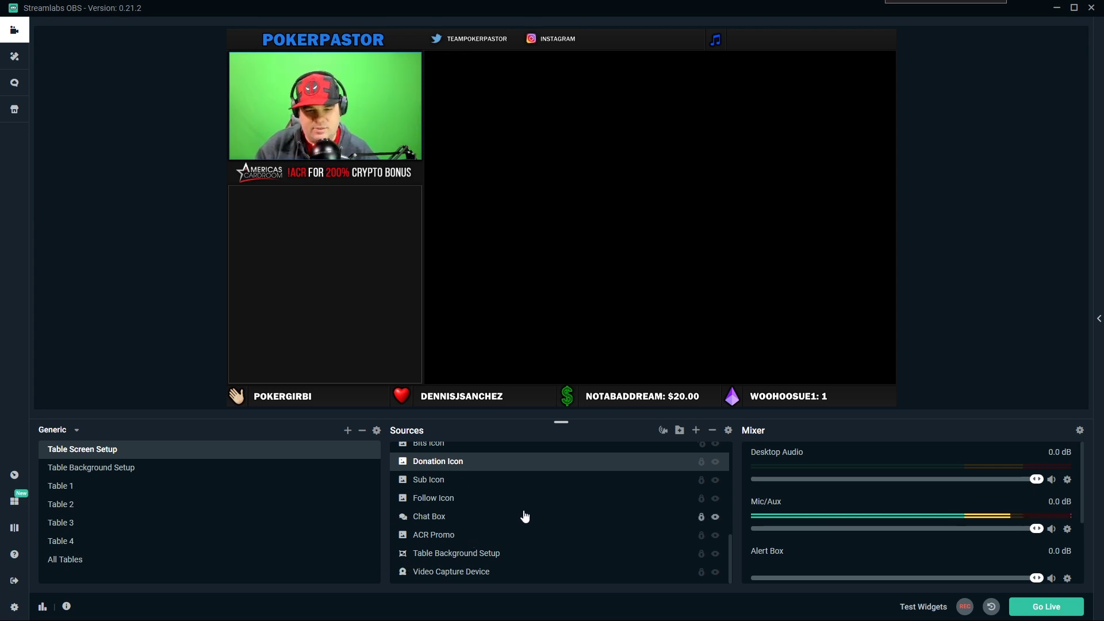
scroll(524, 516, "up", 5)
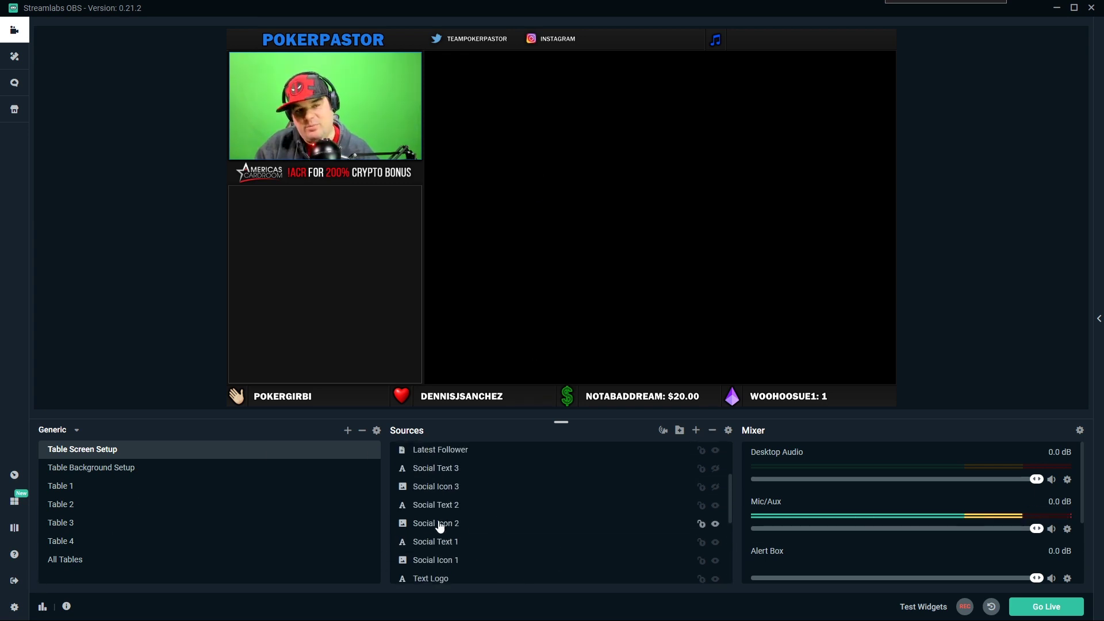
left_click(15, 607)
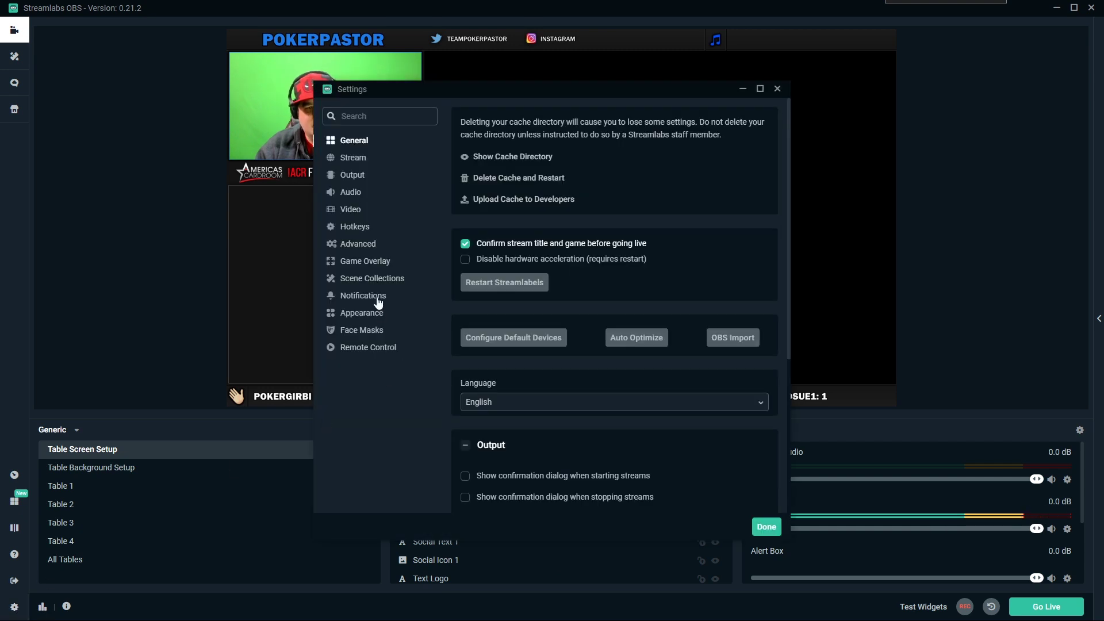
left_click(372, 278)
left_click(757, 524)
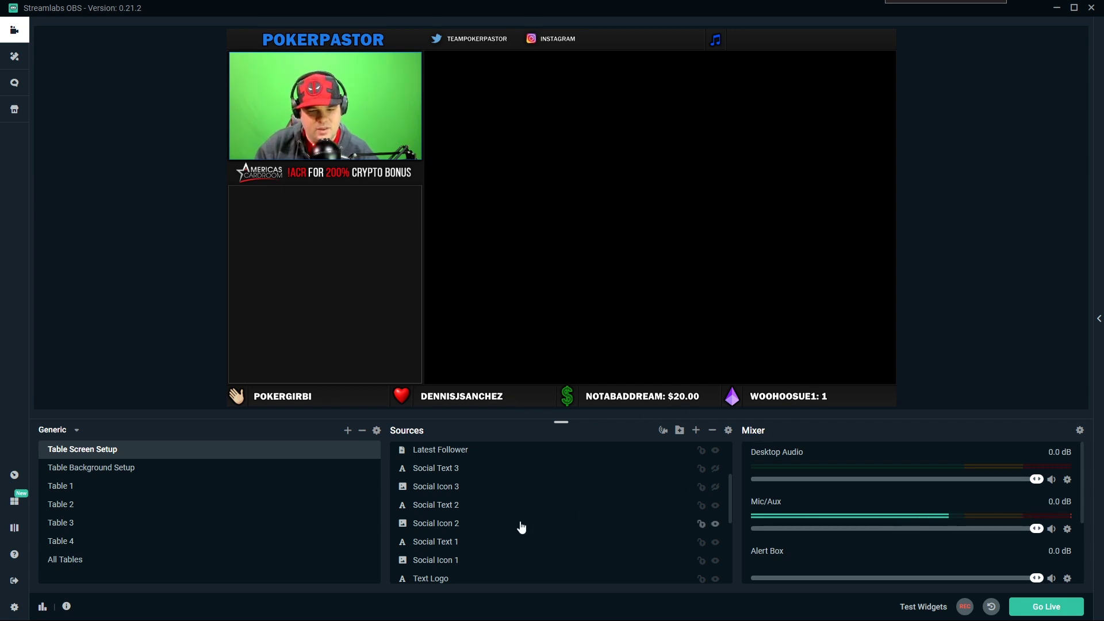
scroll(521, 525, "down", 5)
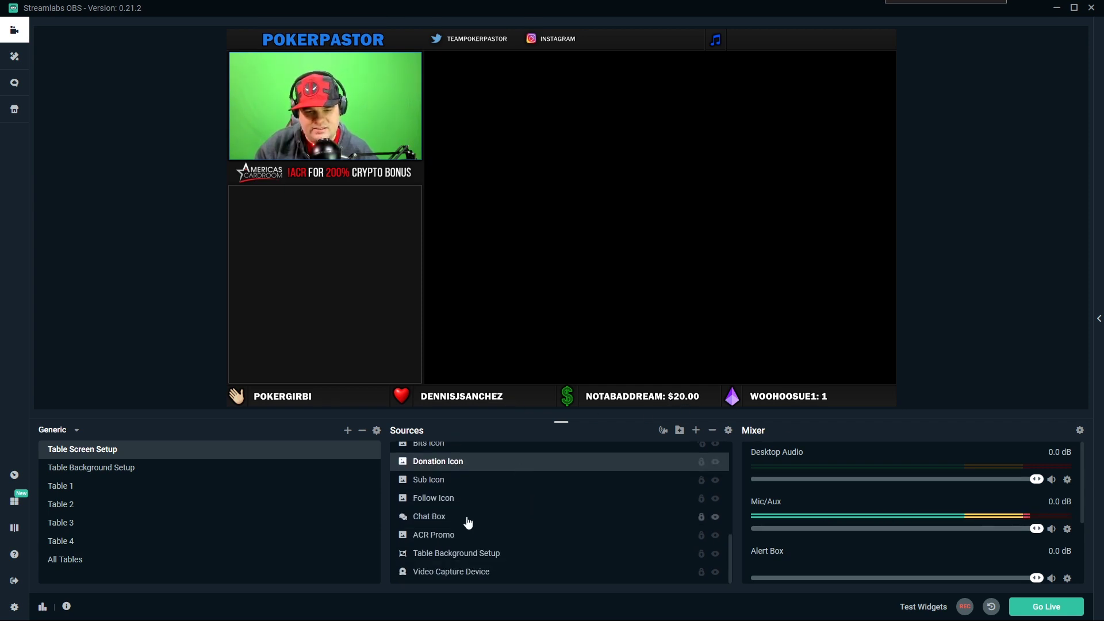
left_click(437, 461)
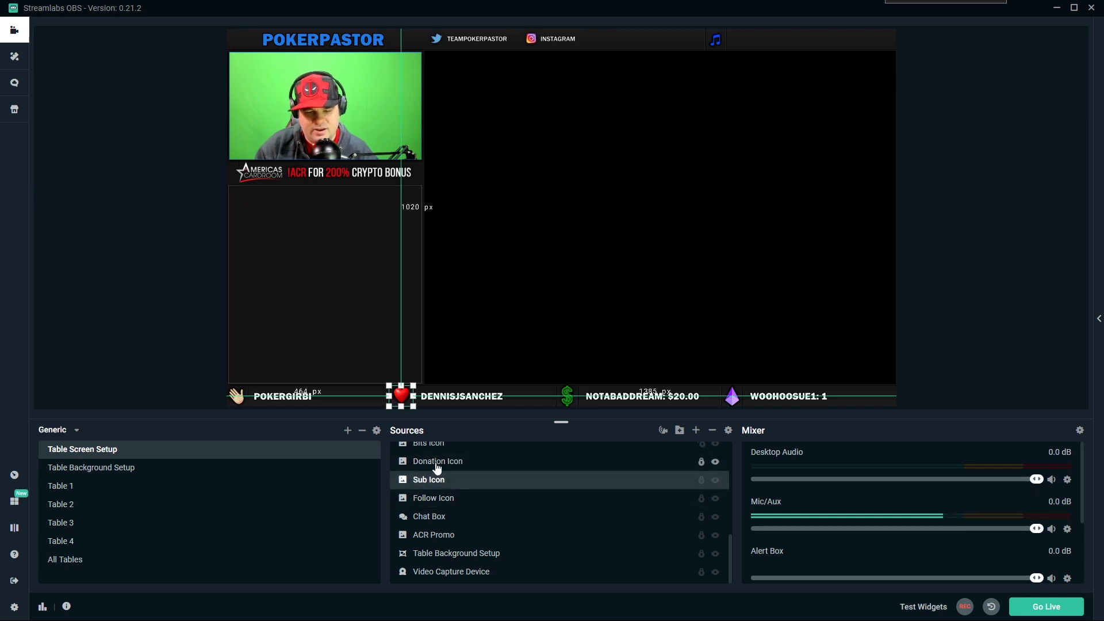
scroll(478, 513, "up", 3)
scroll(478, 514, "up", 1)
left_click(444, 501)
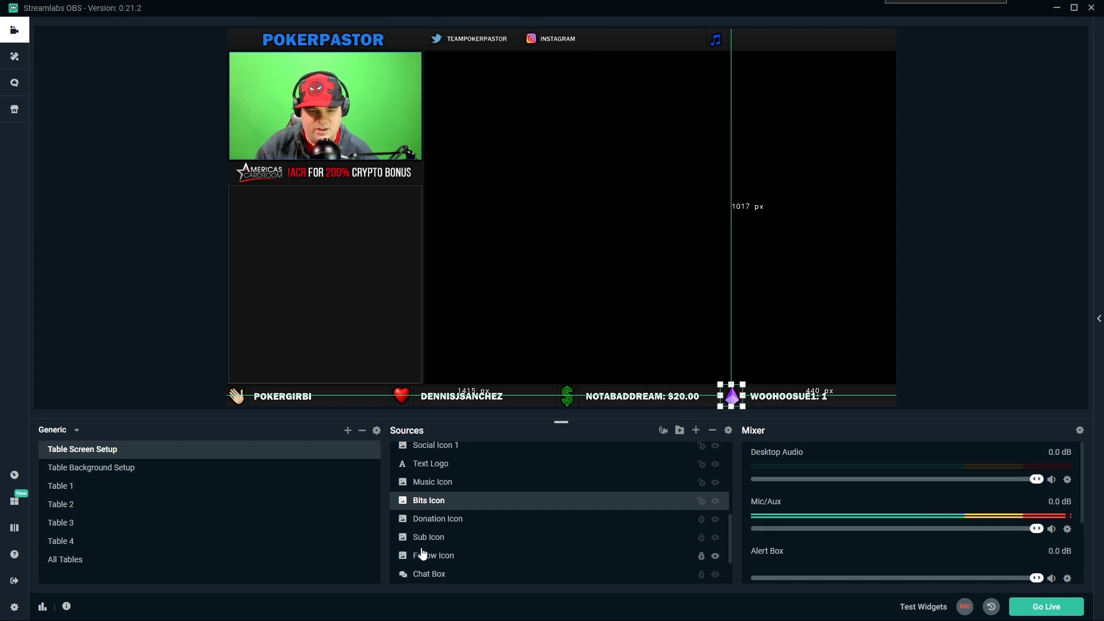
double_click(438, 560)
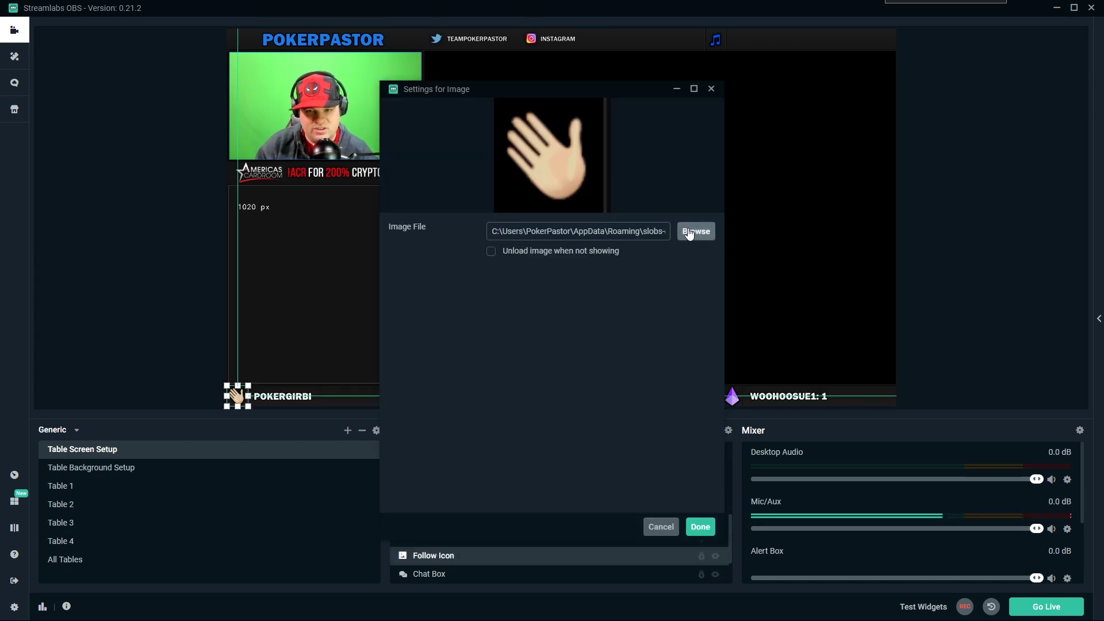
left_click(699, 527)
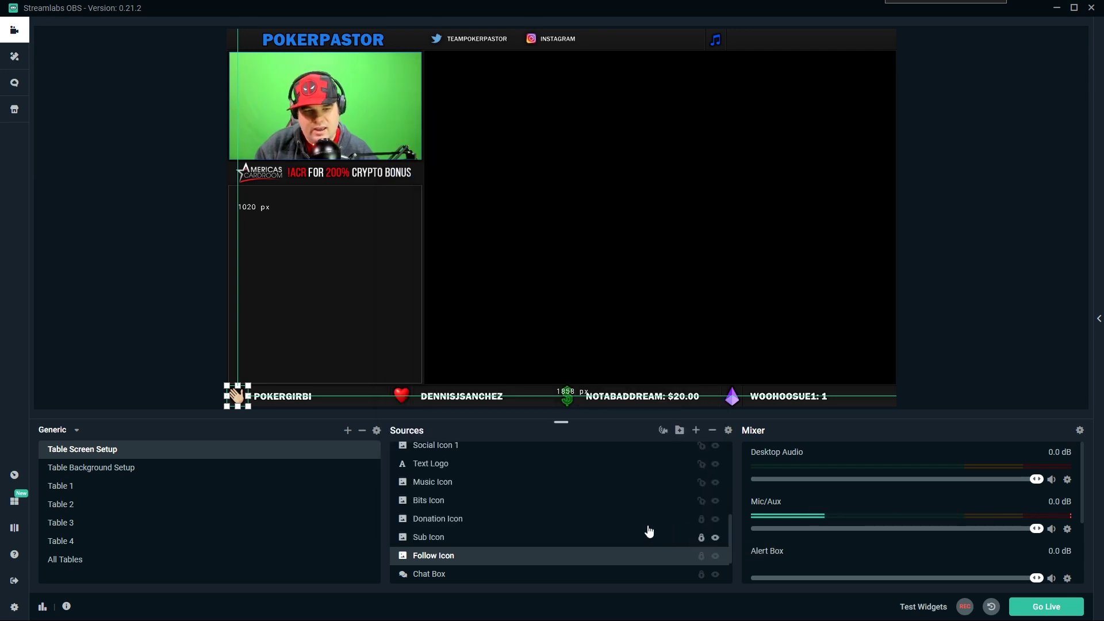
scroll(523, 511, "up", 3)
scroll(523, 510, "up", 3)
left_click(460, 547)
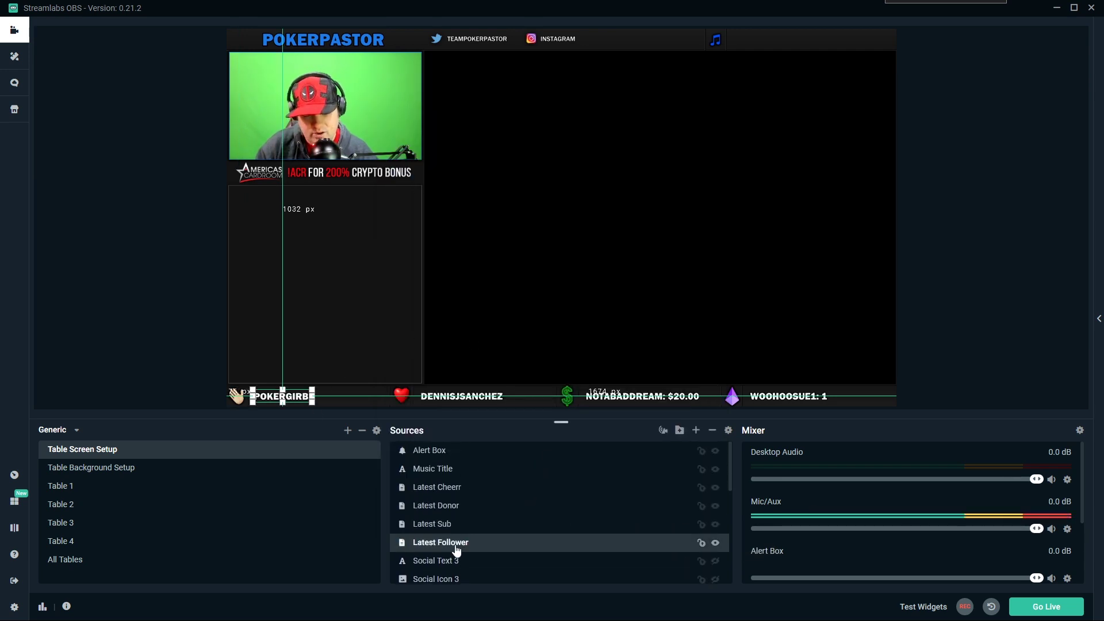
left_click(443, 525)
left_click(445, 506)
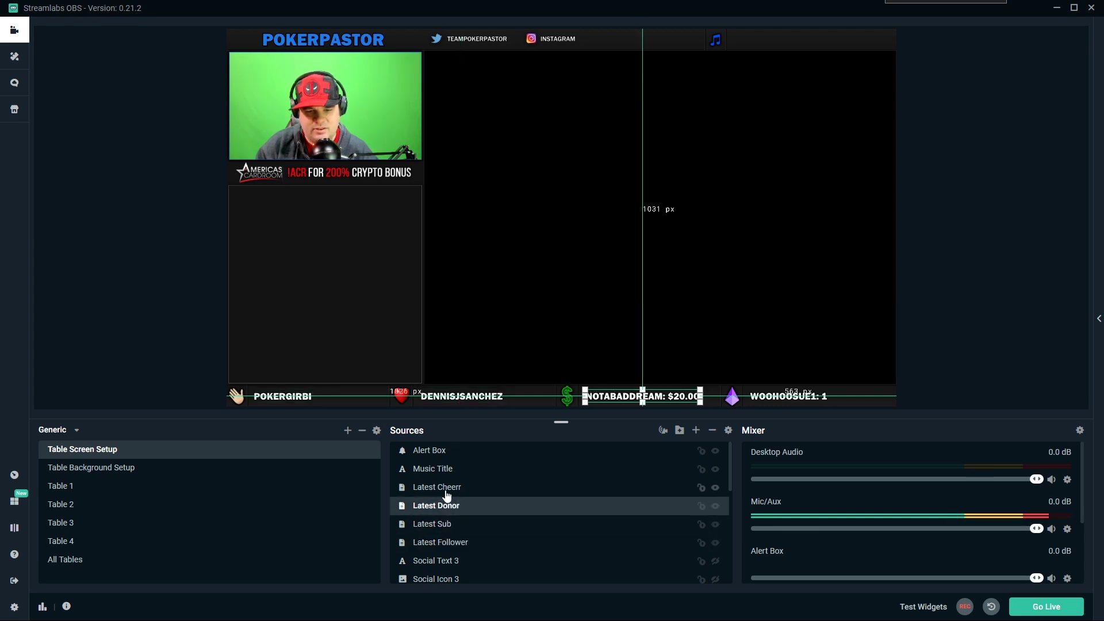
double_click(446, 489)
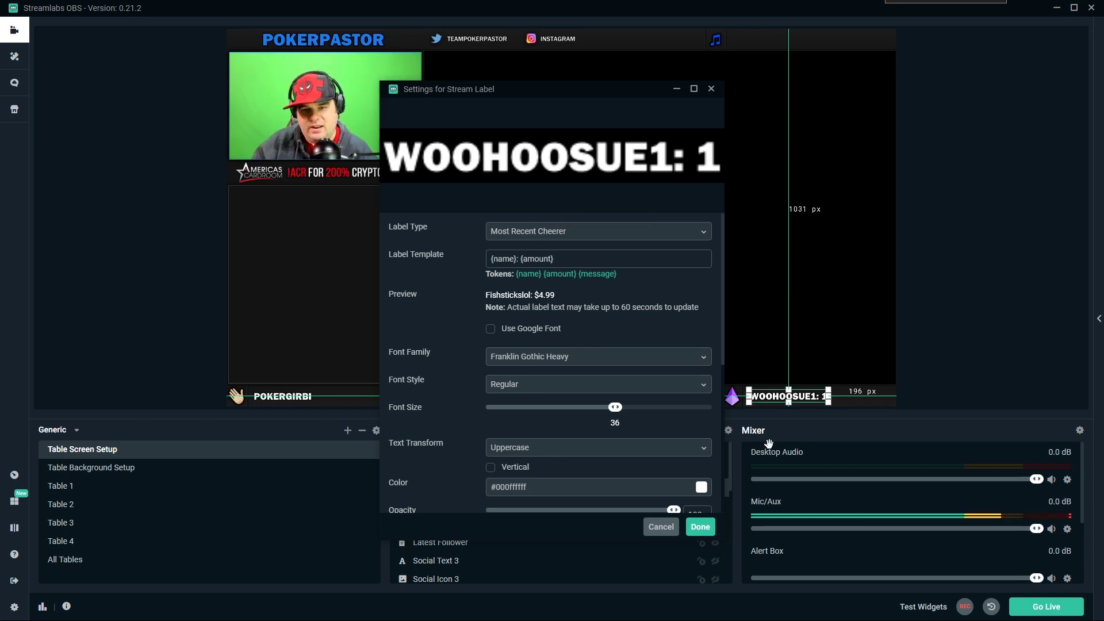
left_click(710, 530)
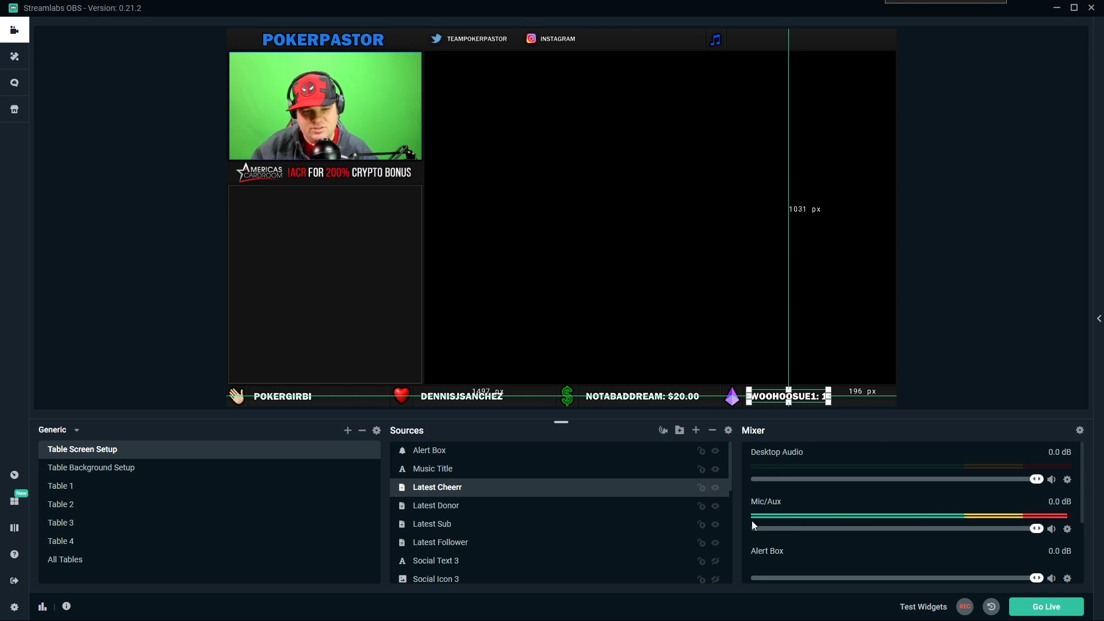
Deselect the Latest Cheerr label and open the Table 1 scene
left_click(1002, 315)
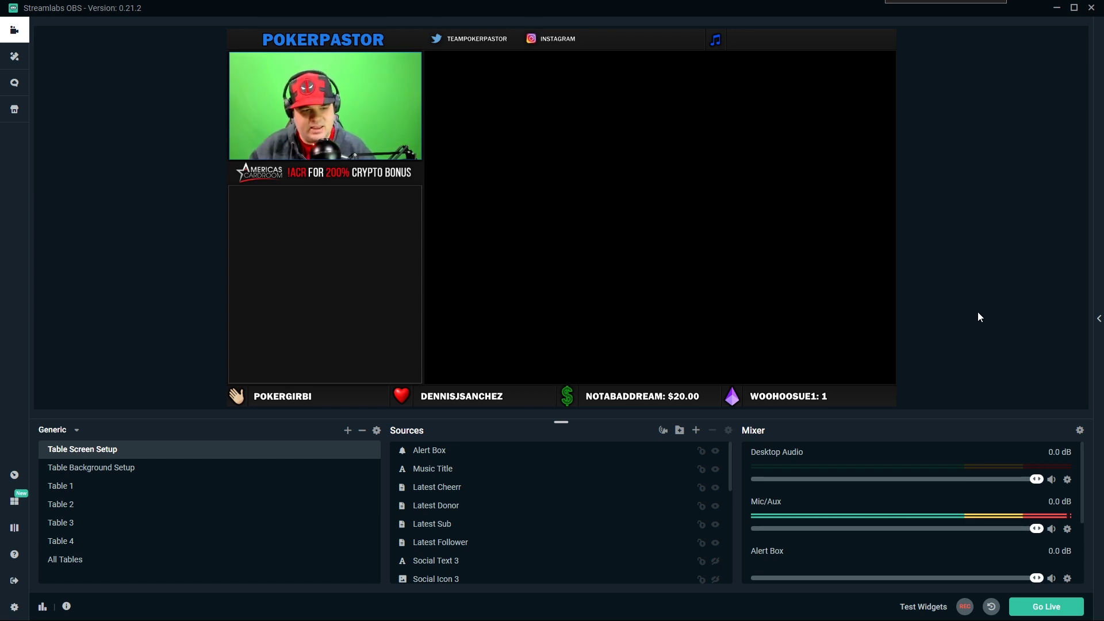
left_click(91, 486)
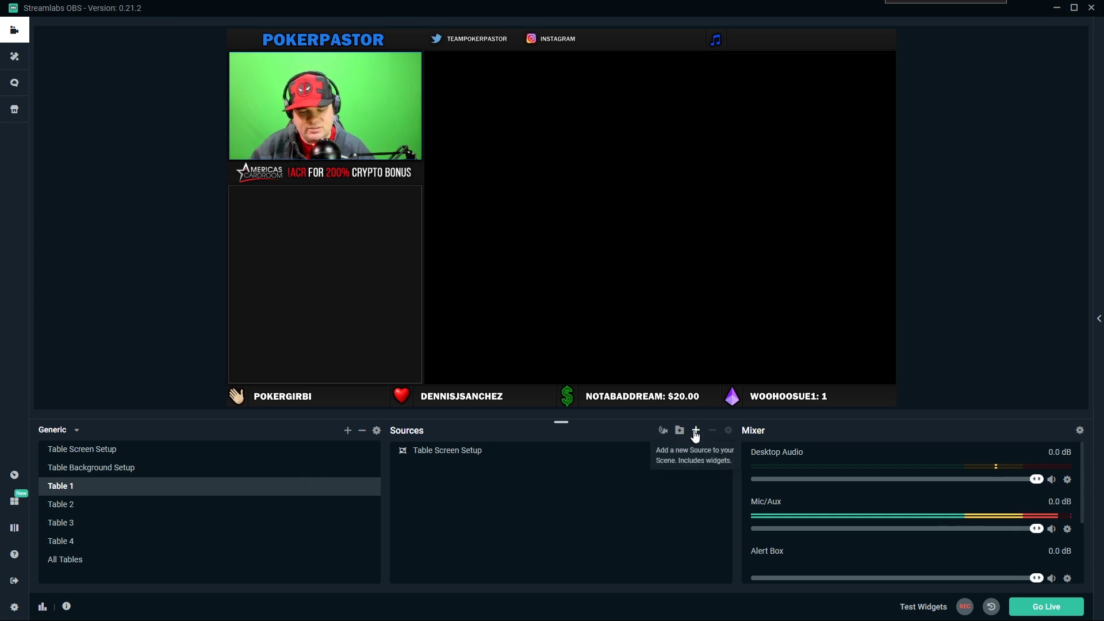
Add a Display Capture source in Table 1 capturing Display 3 instead of Display 1
left_click(696, 431)
left_click(288, 375)
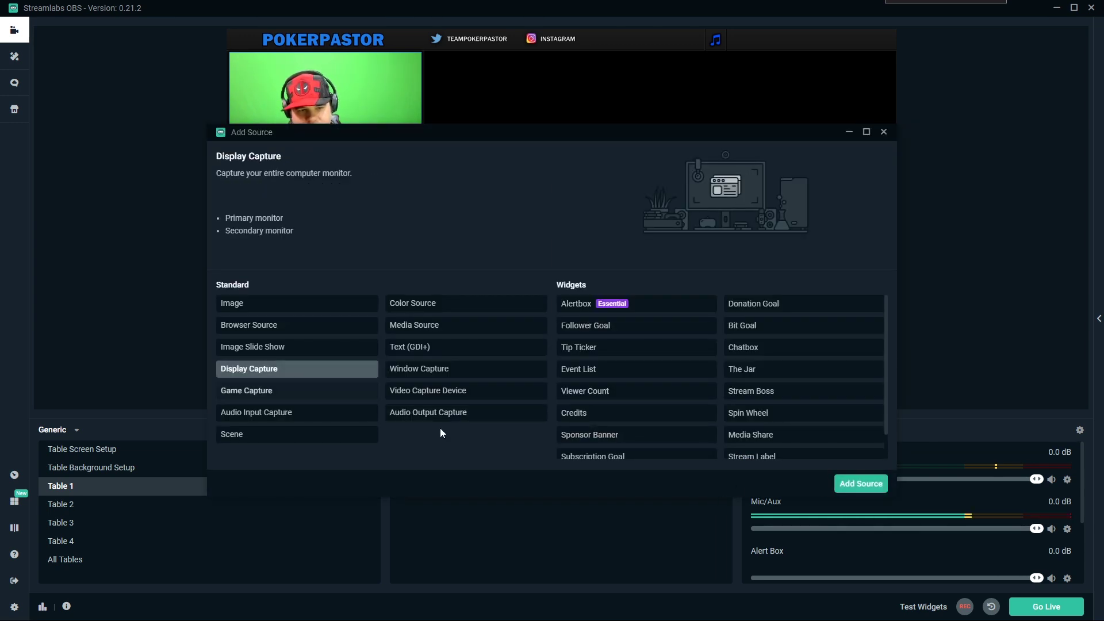
left_click(851, 488)
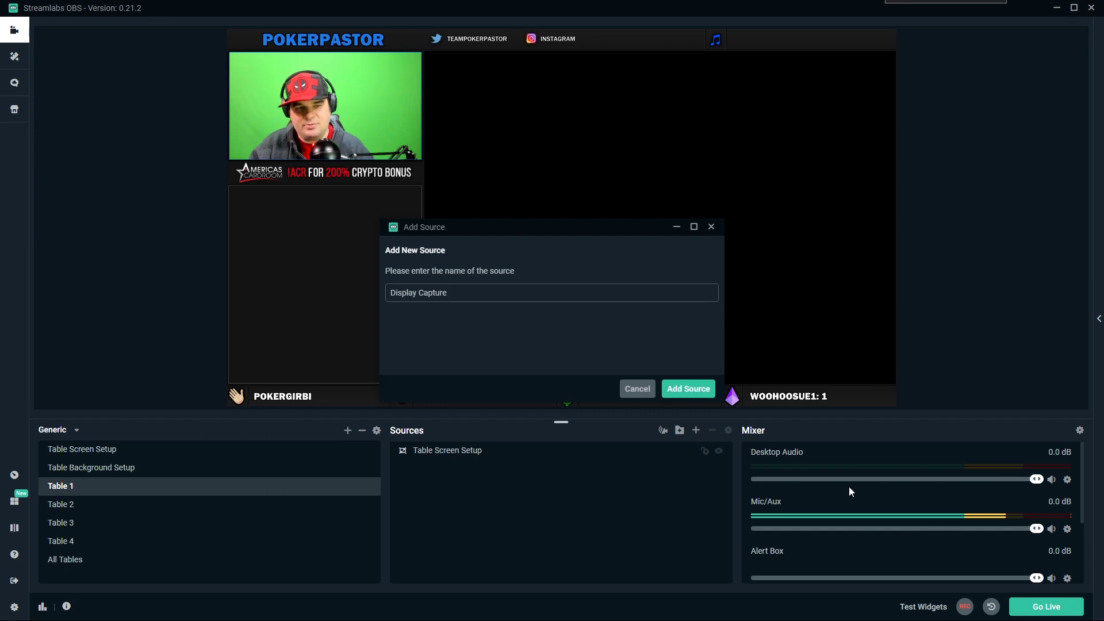
left_click(678, 389)
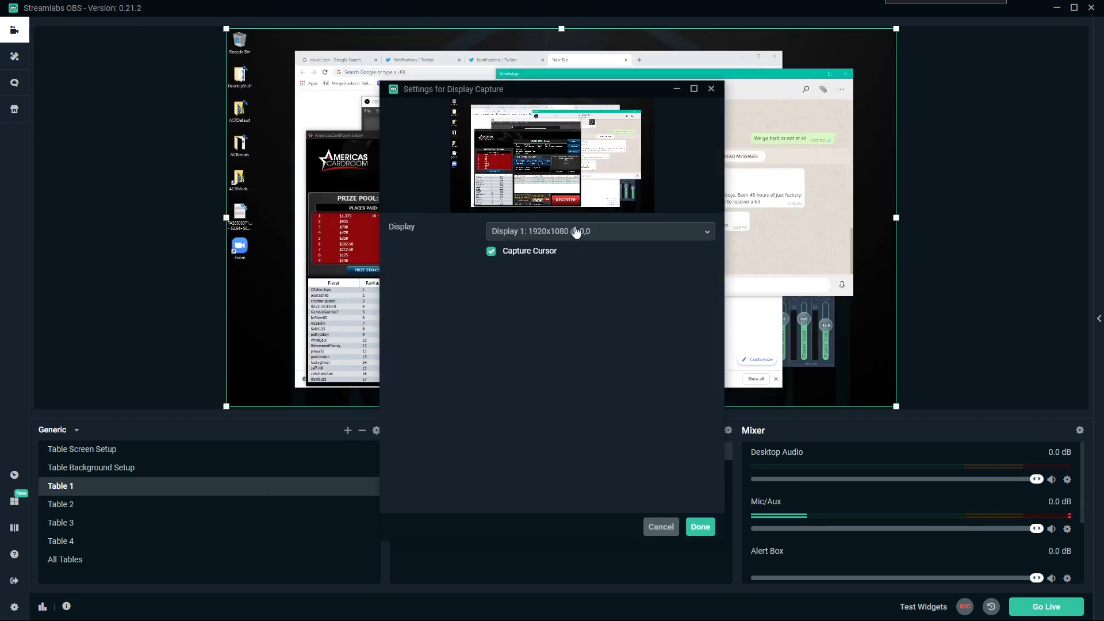
left_click(646, 232)
left_click(574, 293)
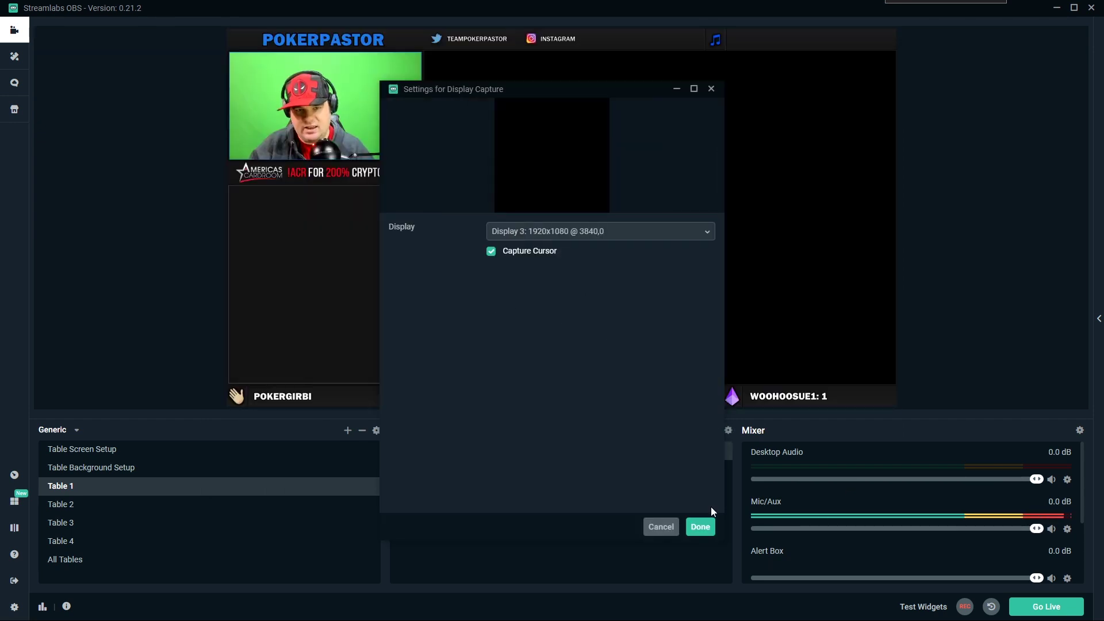
left_click(700, 528)
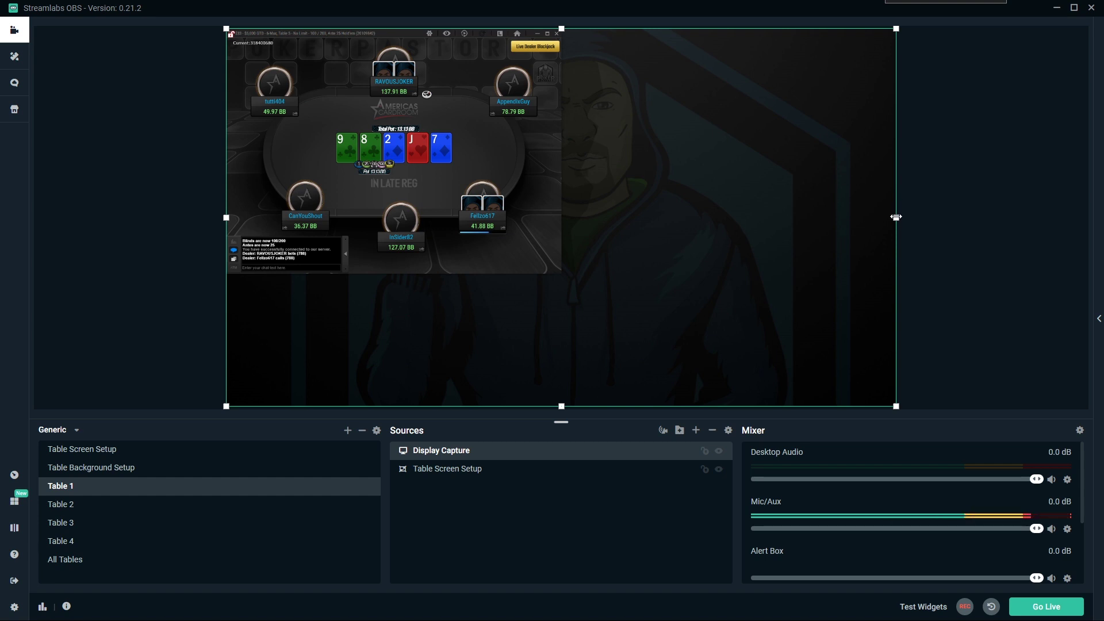
Crop the Display Capture's right and bottom edges down to just the poker table
left_click_drag(895, 218, 556, 230)
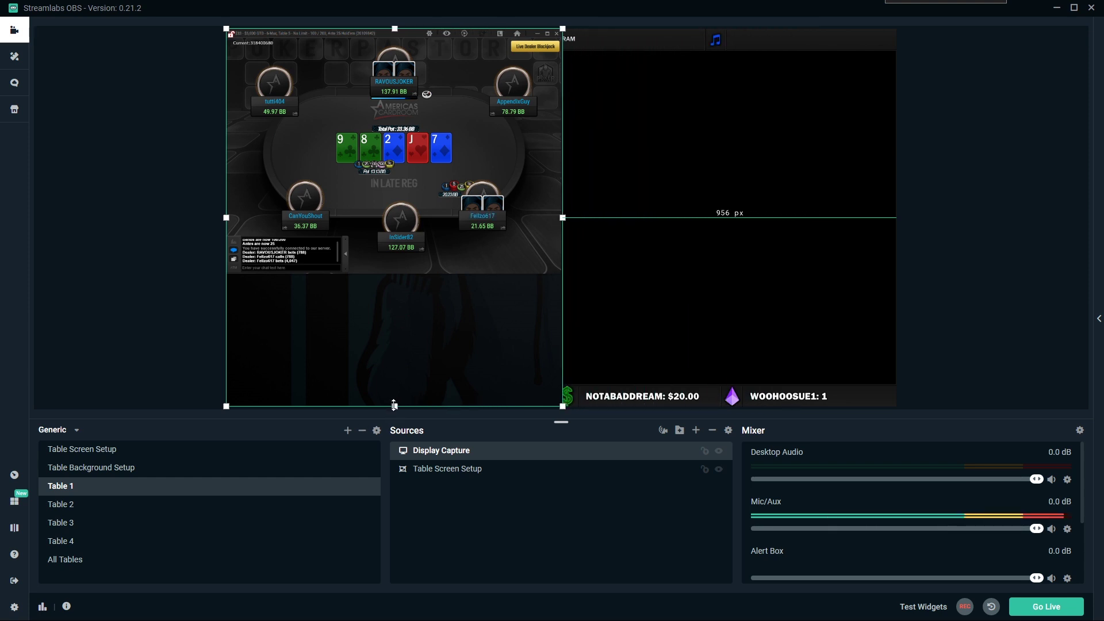
left_click_drag(395, 405, 392, 275)
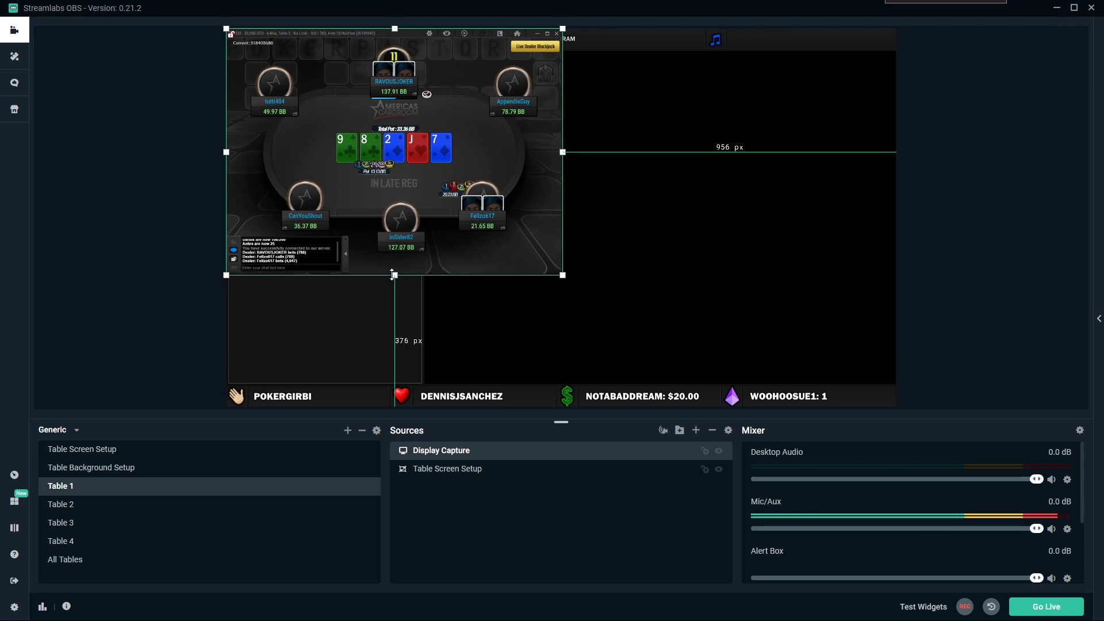
left_click(984, 288)
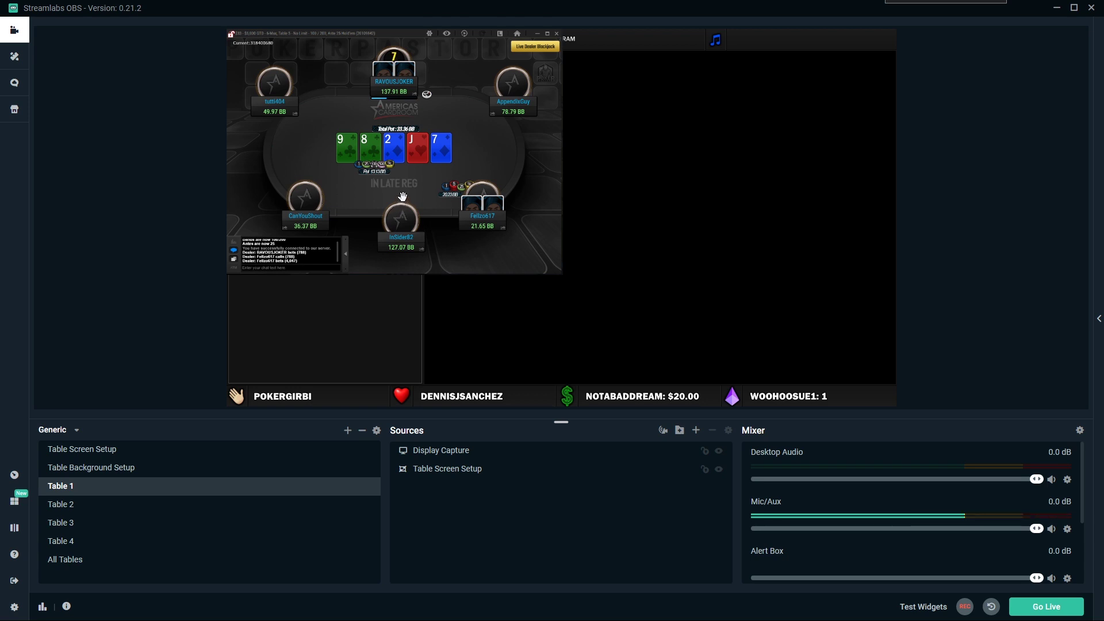
left_click(393, 219)
left_click_drag(394, 274, 395, 274)
Move the cropped poker table beside the webcam and layer it beneath the overlay
left_click(949, 281)
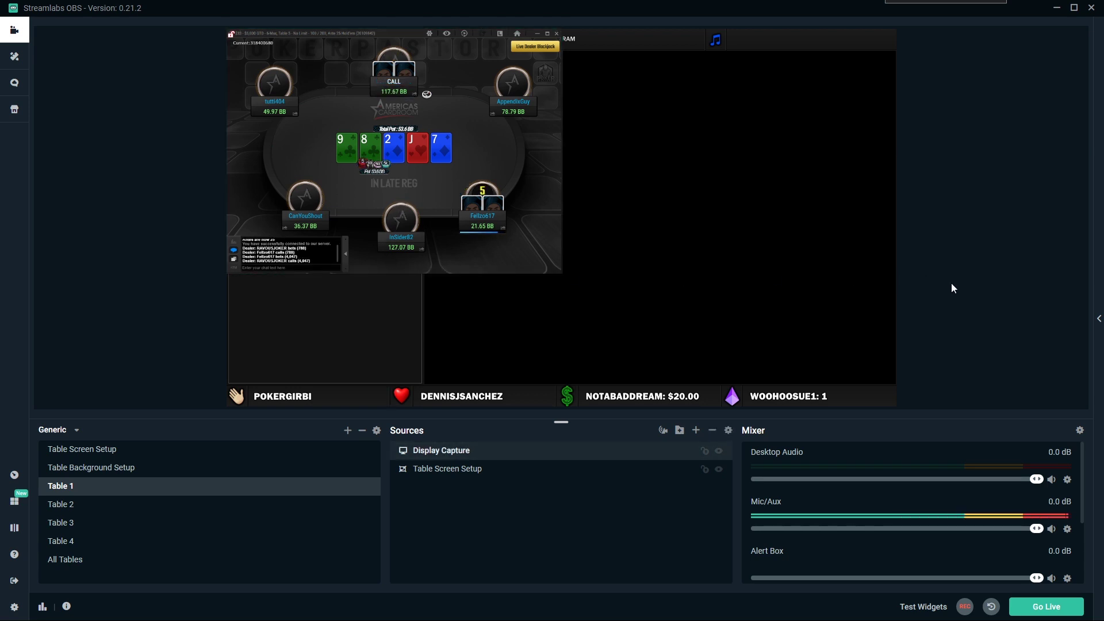
left_click_drag(378, 127, 574, 150)
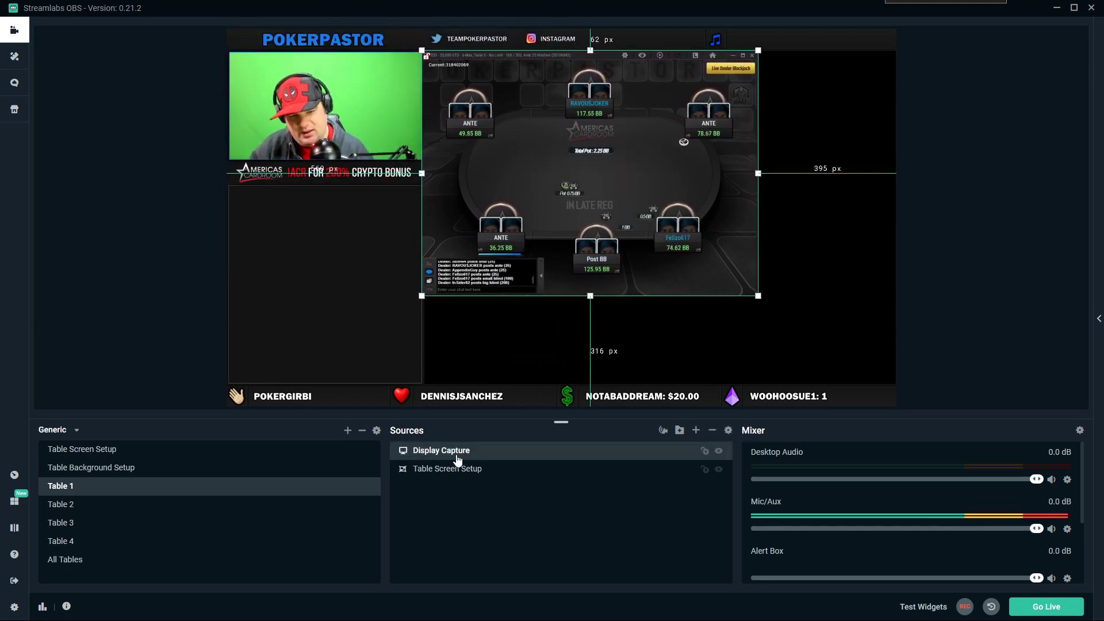
left_click_drag(454, 474, 455, 484)
Lock the Table Screen Setup overlay, then enlarge the Display Capture from its corner to fill the table area
left_click(920, 293)
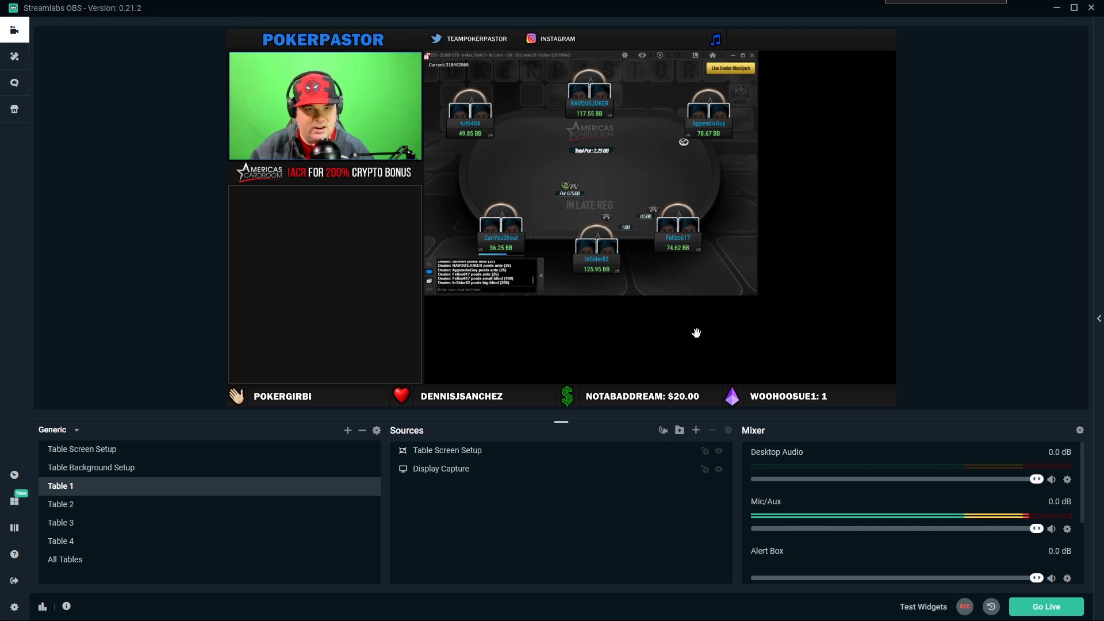
left_click(555, 176)
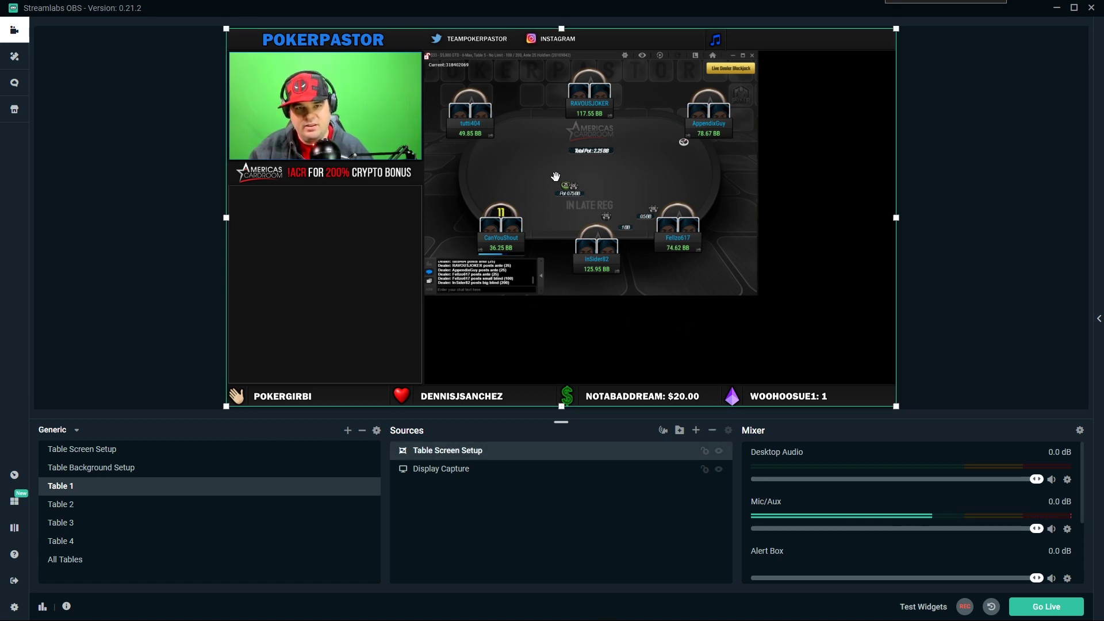
left_click(705, 451)
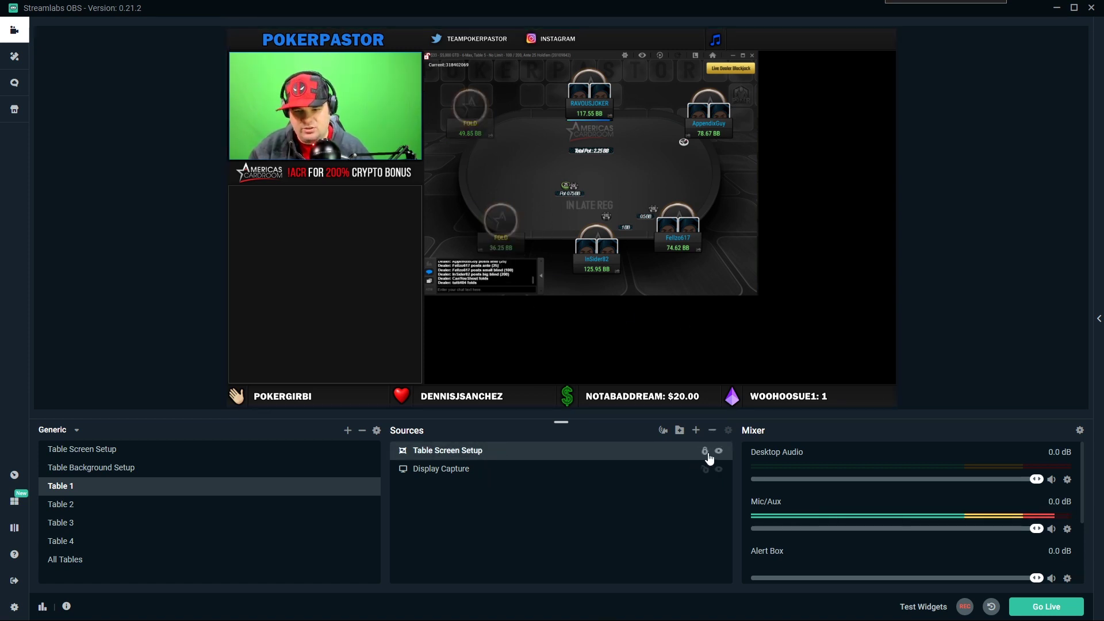
left_click(457, 470)
left_click_drag(758, 295, 855, 387)
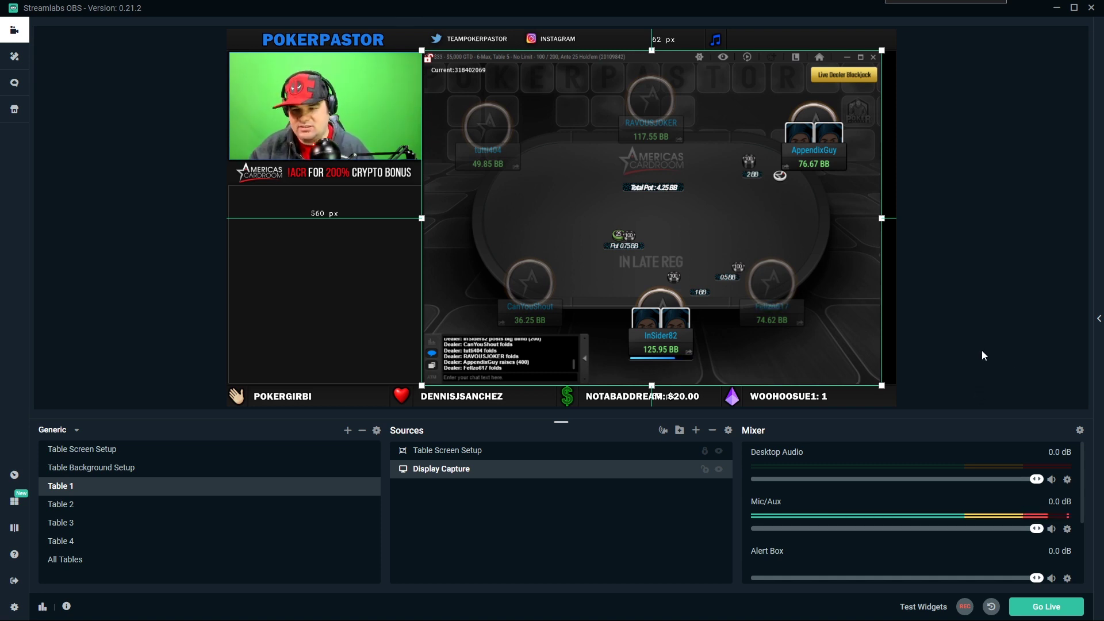
Nudge the capture's bottom edge up and stretch it toward the table area's lower right
left_click(999, 394)
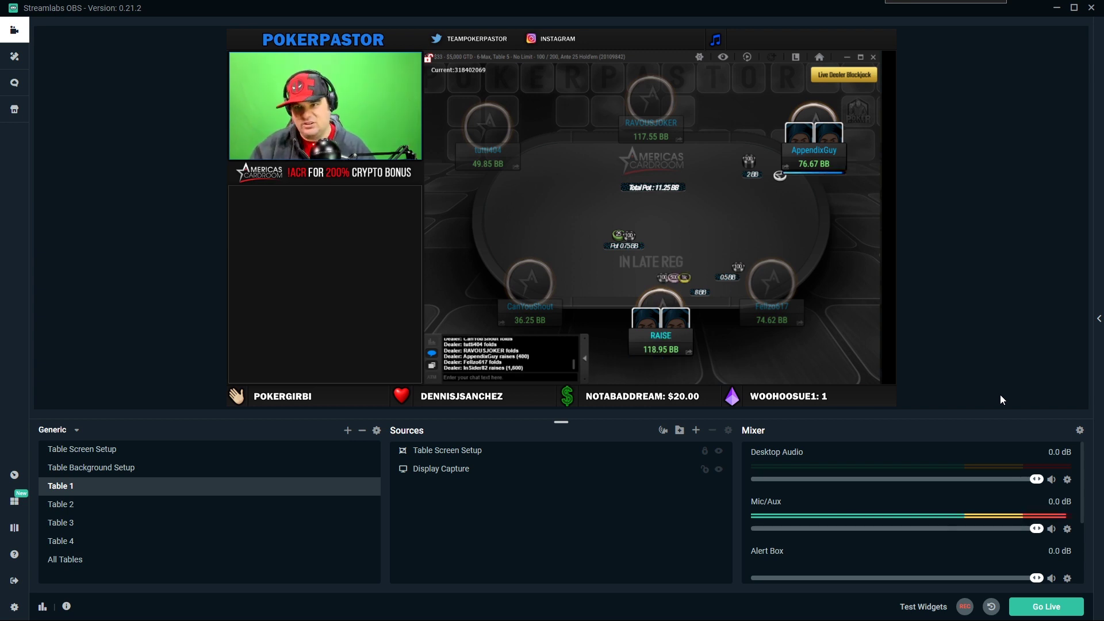
left_click(676, 236)
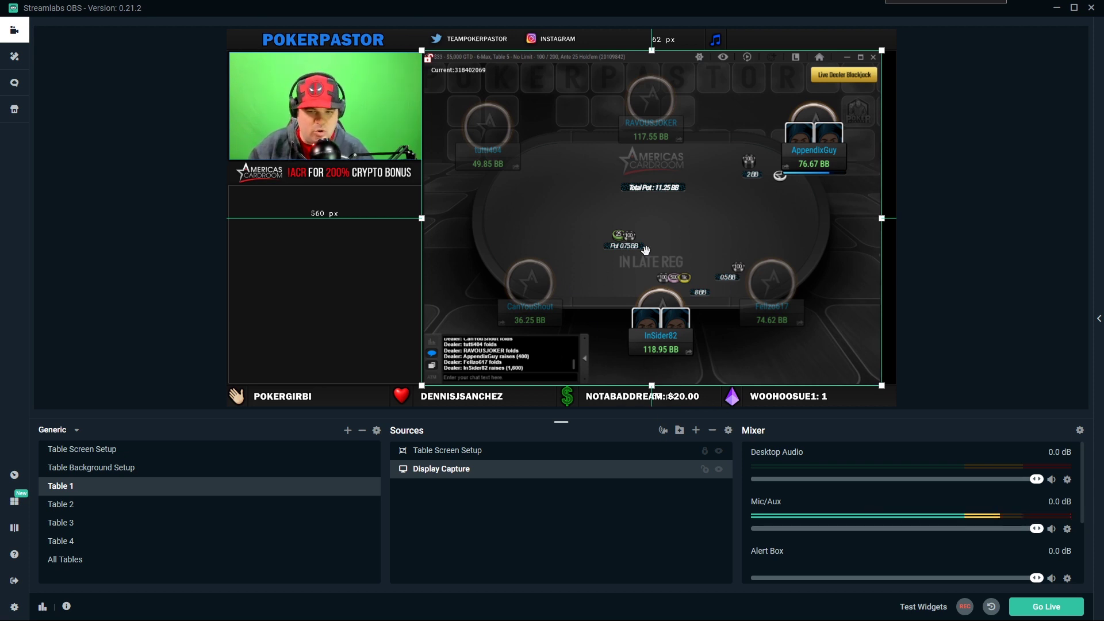
left_click_drag(653, 387, 658, 386)
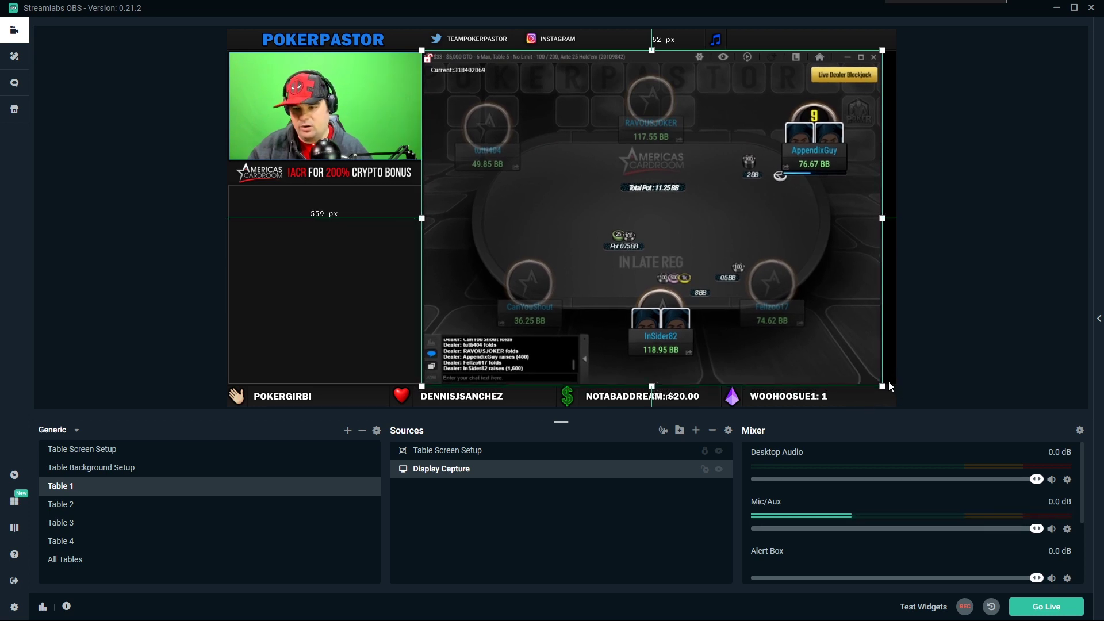
left_click_drag(881, 387, 897, 398)
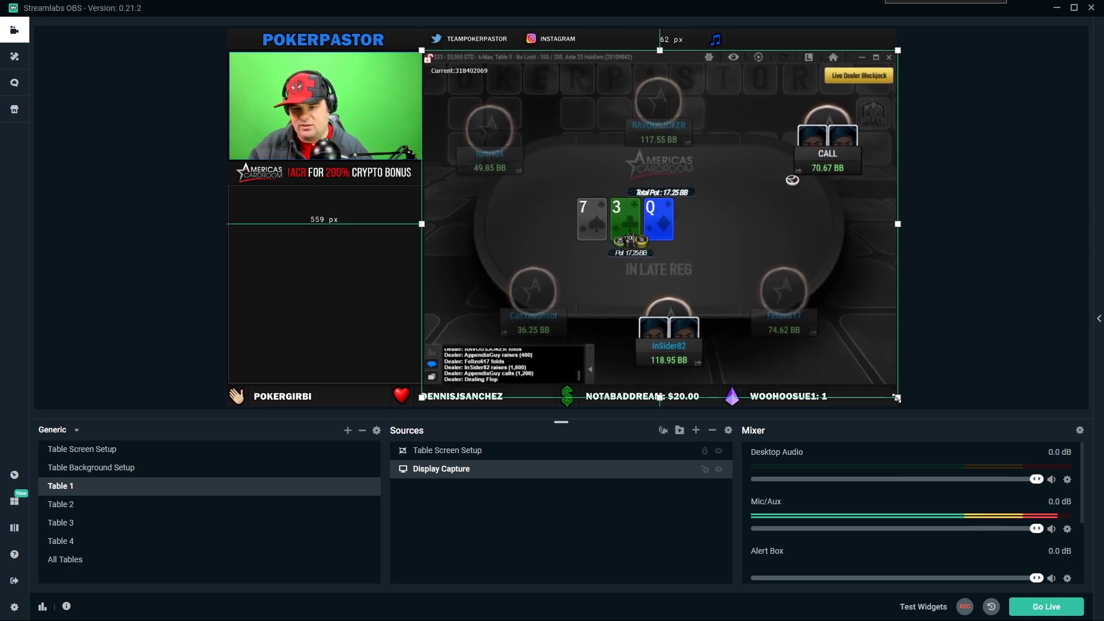
left_click(946, 378)
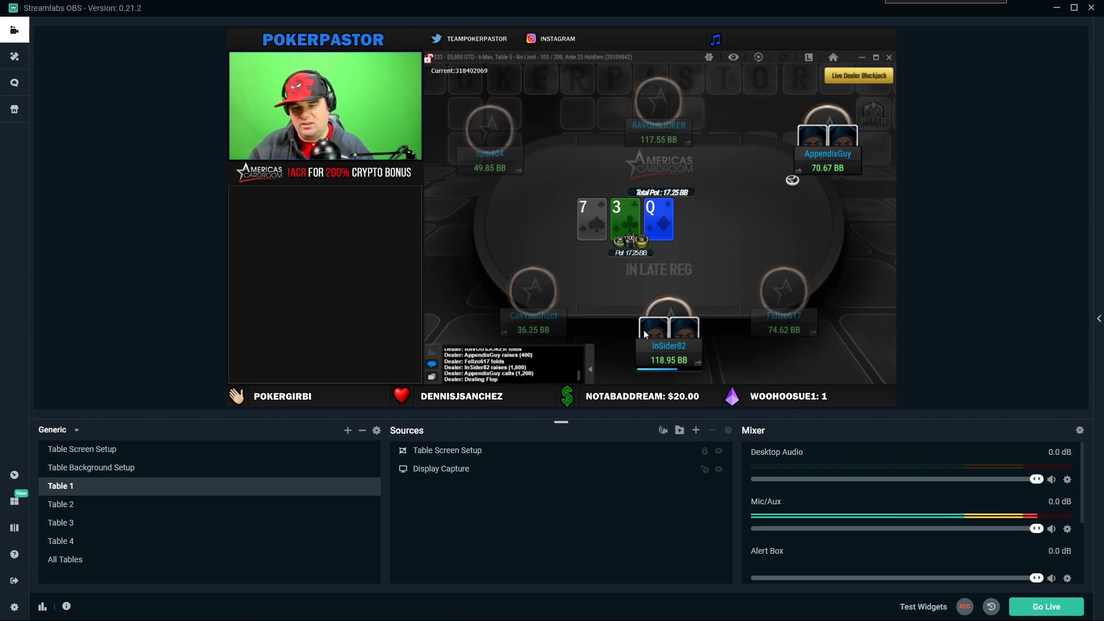
Shrink the capture's corner slightly, widen it to the right edge, shift it right, then show Table 2
left_click(804, 265)
left_click_drag(897, 397, 874, 384)
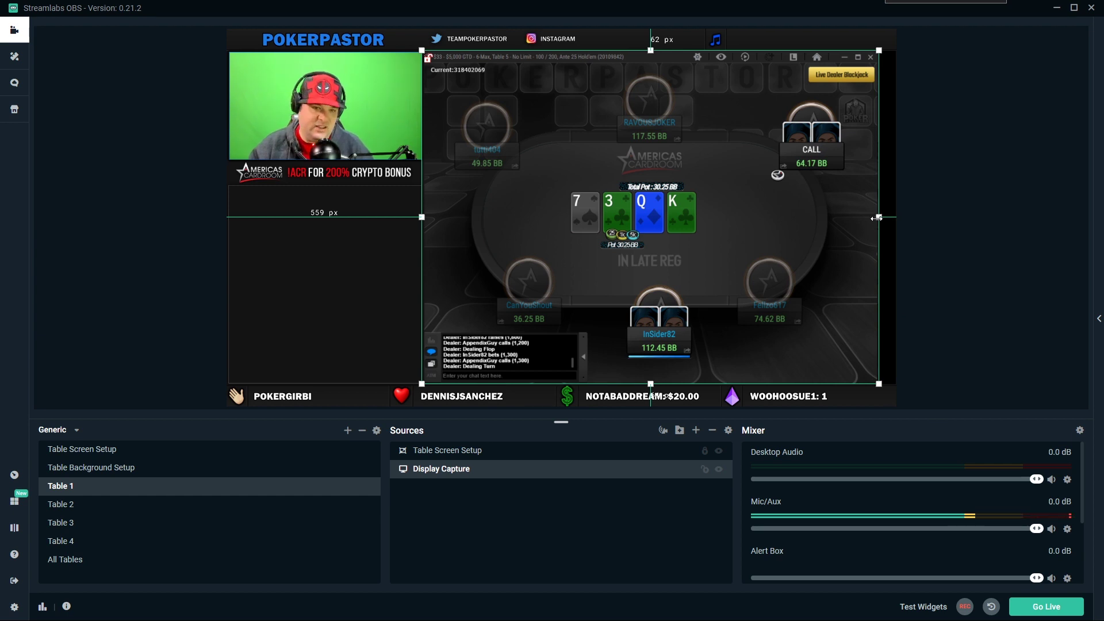
left_click_drag(877, 218, 896, 218)
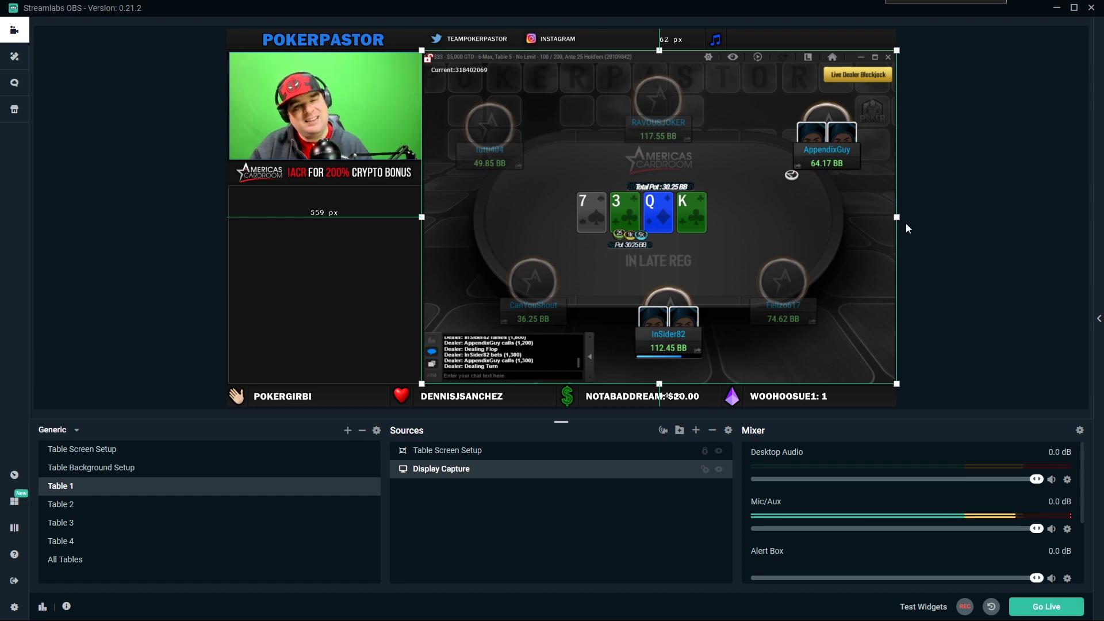
left_click(971, 250)
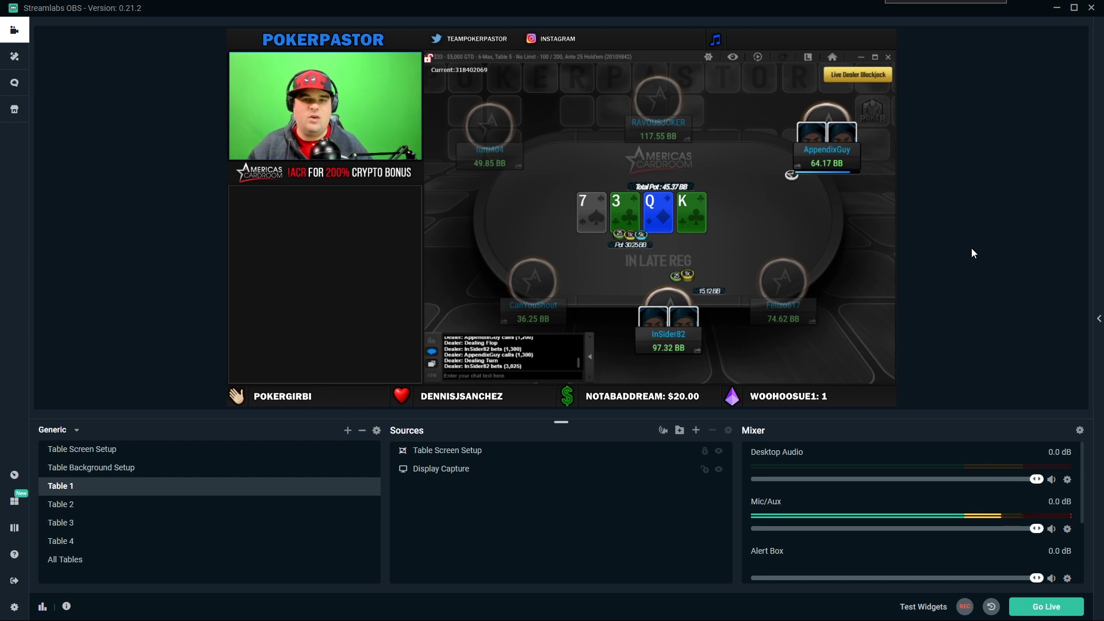
left_click(774, 216)
left_click_drag(774, 216, 776, 216)
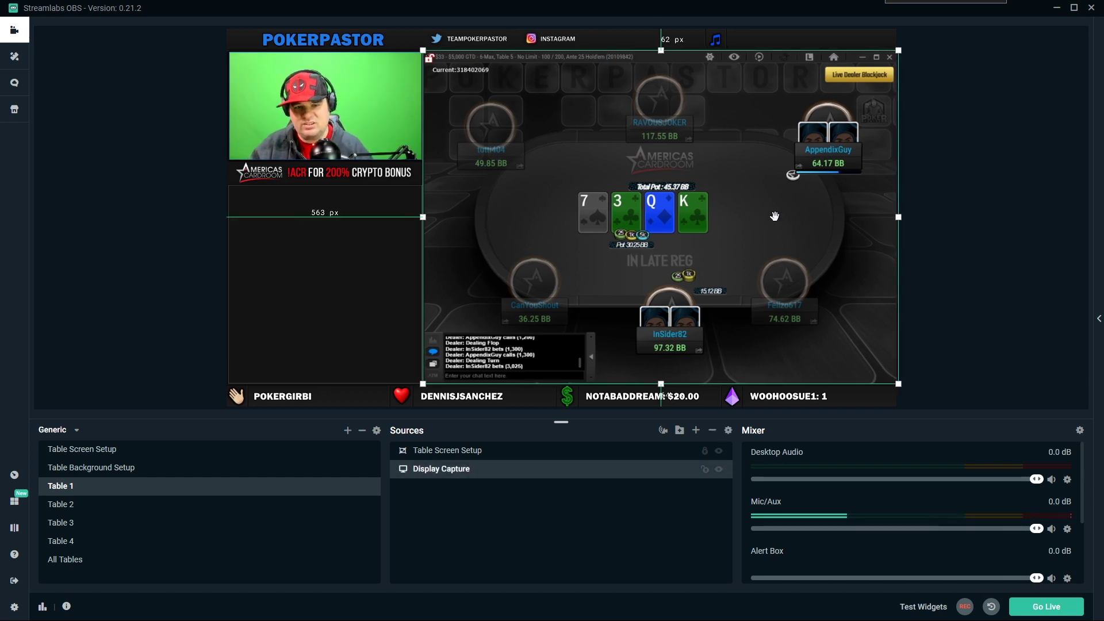
left_click(1013, 224)
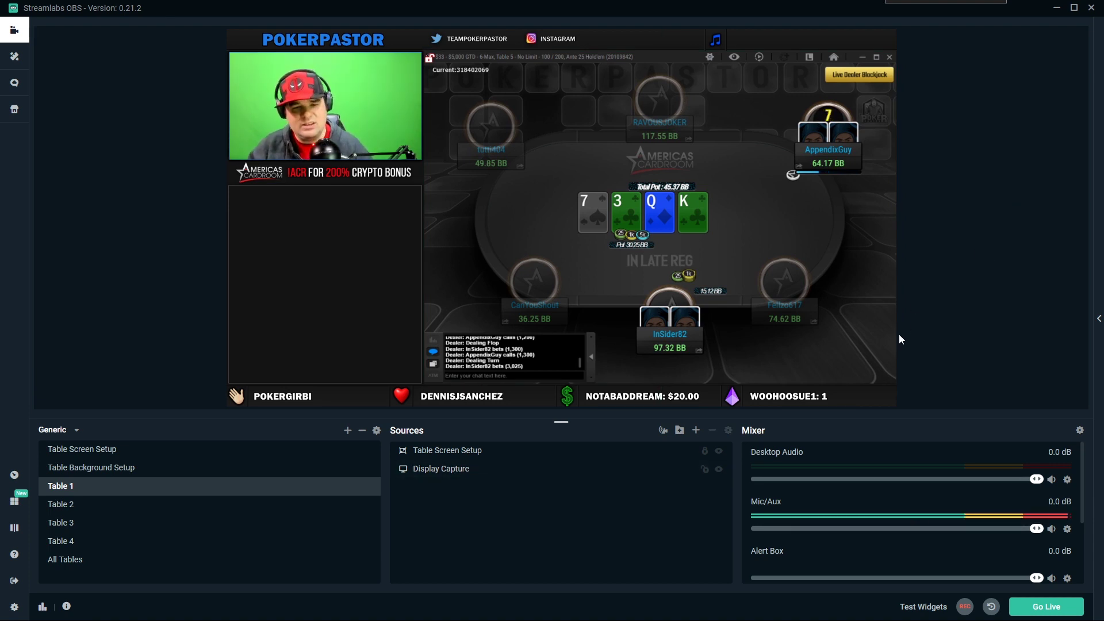
left_click(188, 505)
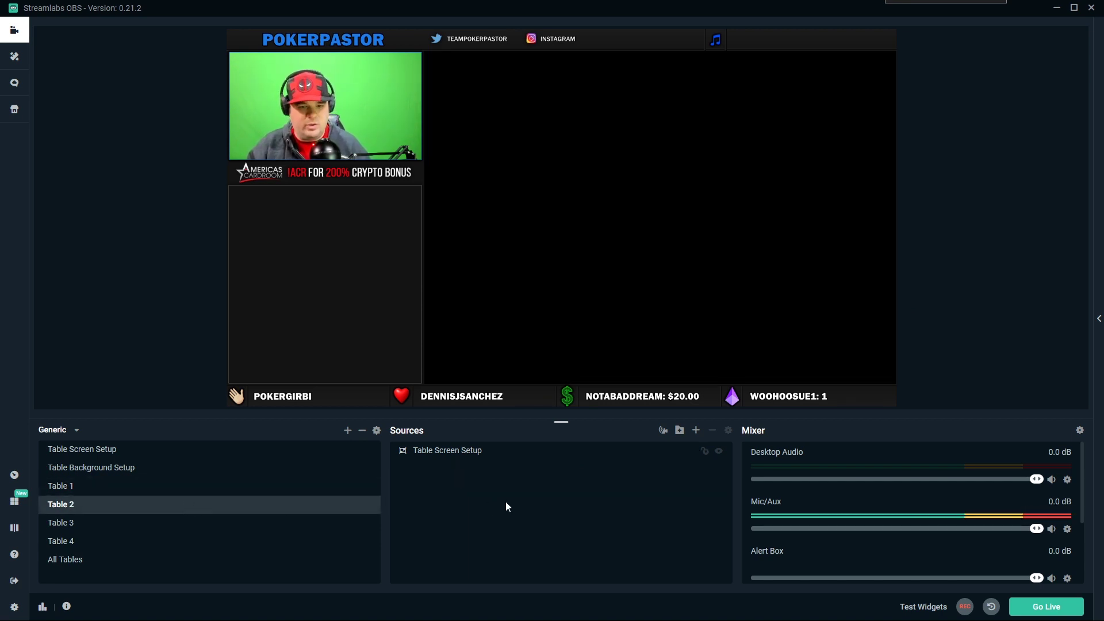
Duplicate Table 4 as 'Table 5' and drag it above All Tables in the scene list
left_click(90, 524)
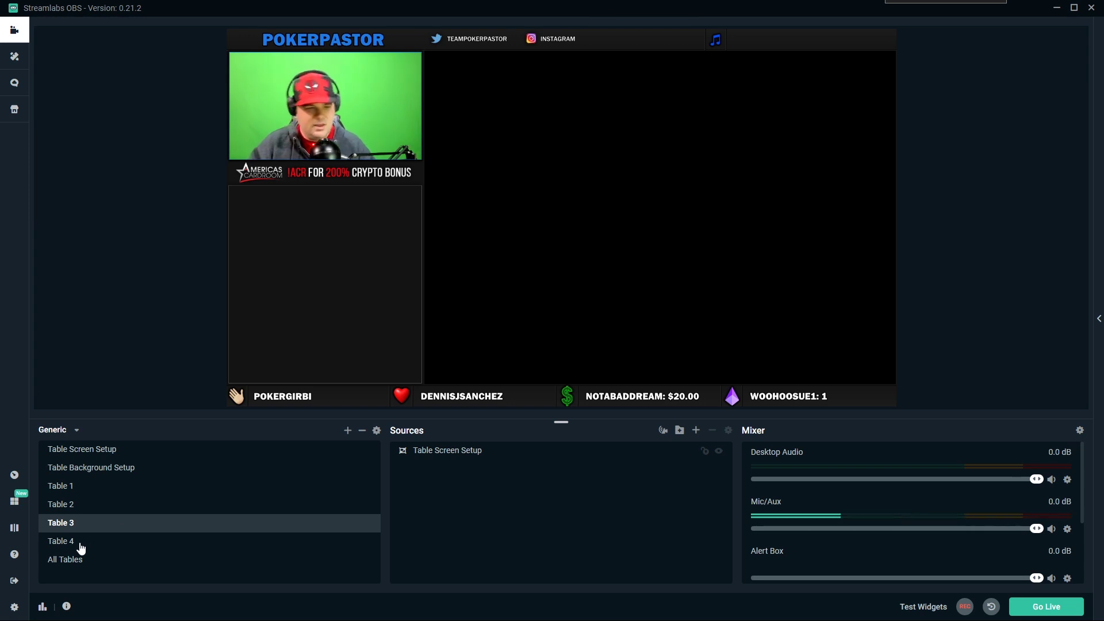
left_click(81, 546)
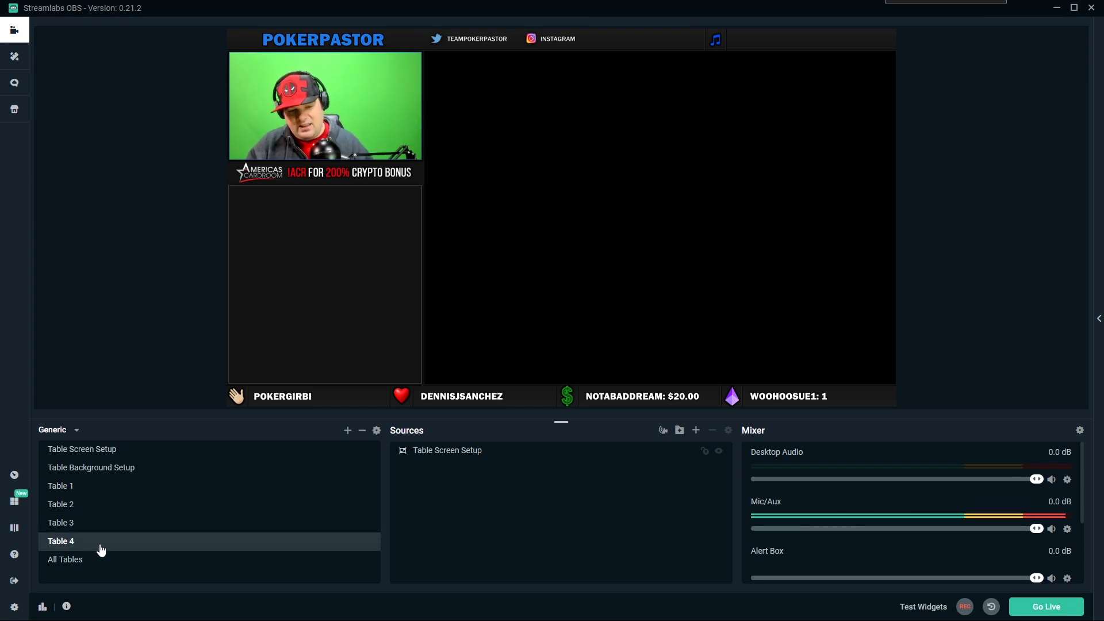
right_click(70, 545)
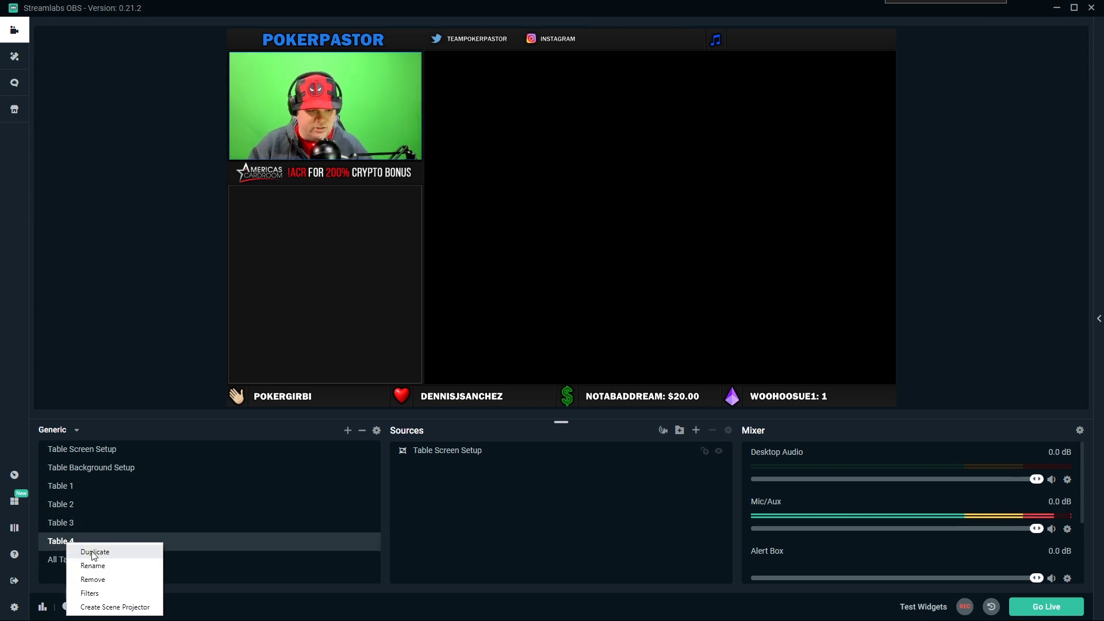
left_click(93, 555)
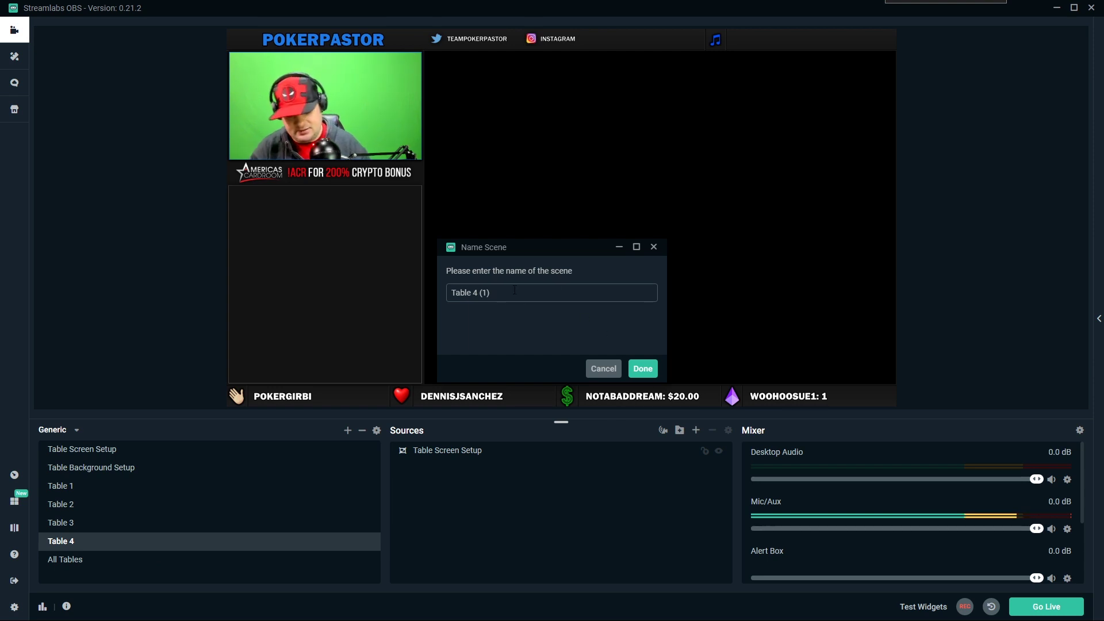
type("5")
key("Return")
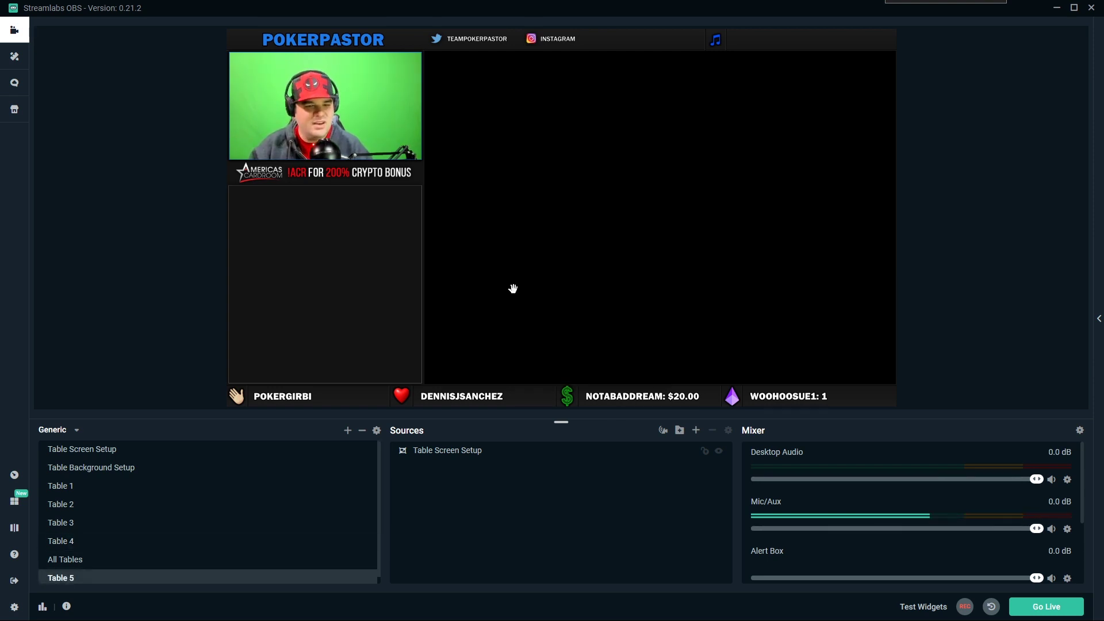
left_click_drag(72, 580, 76, 555)
left_click(81, 573)
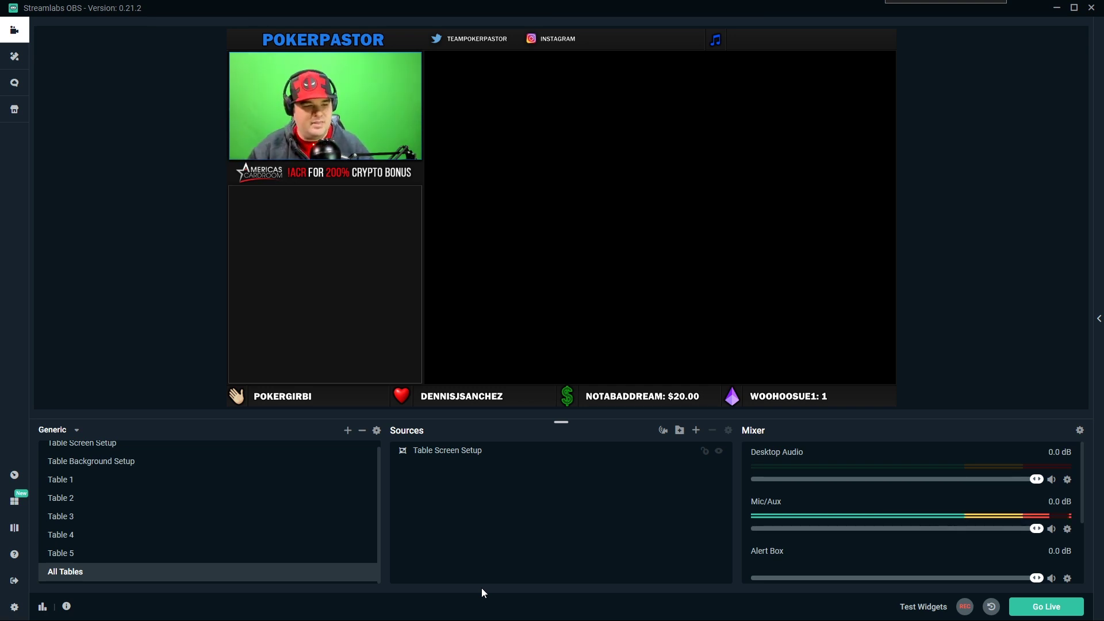
Open the Table Screen Setup scene's Alert Box widget settings, look them over, and close them
scroll(162, 532, "up", 1)
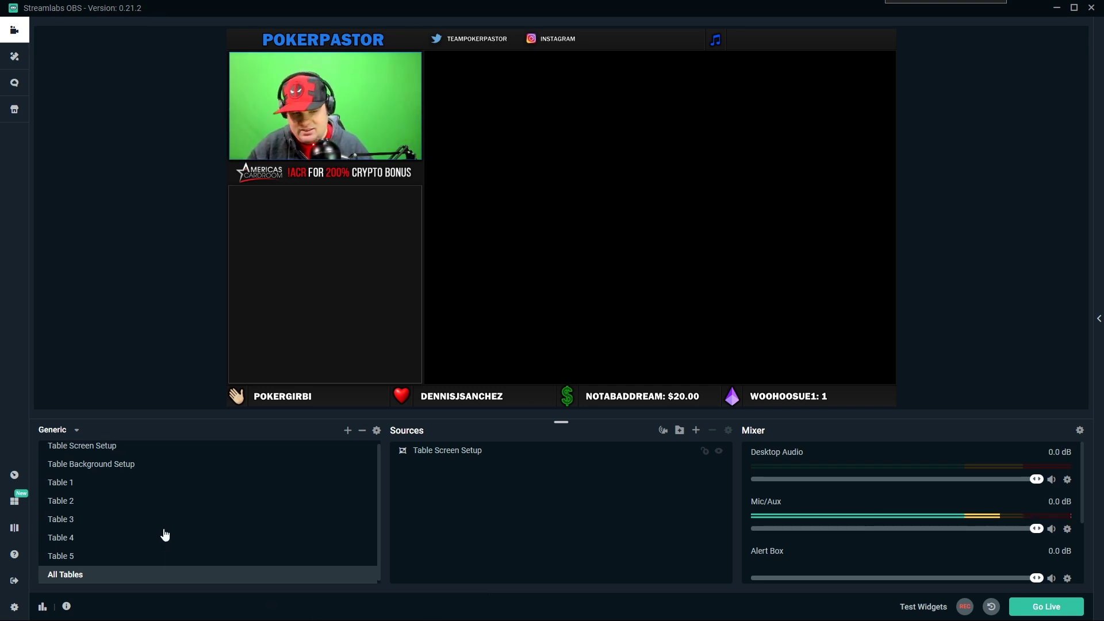
left_click(97, 455)
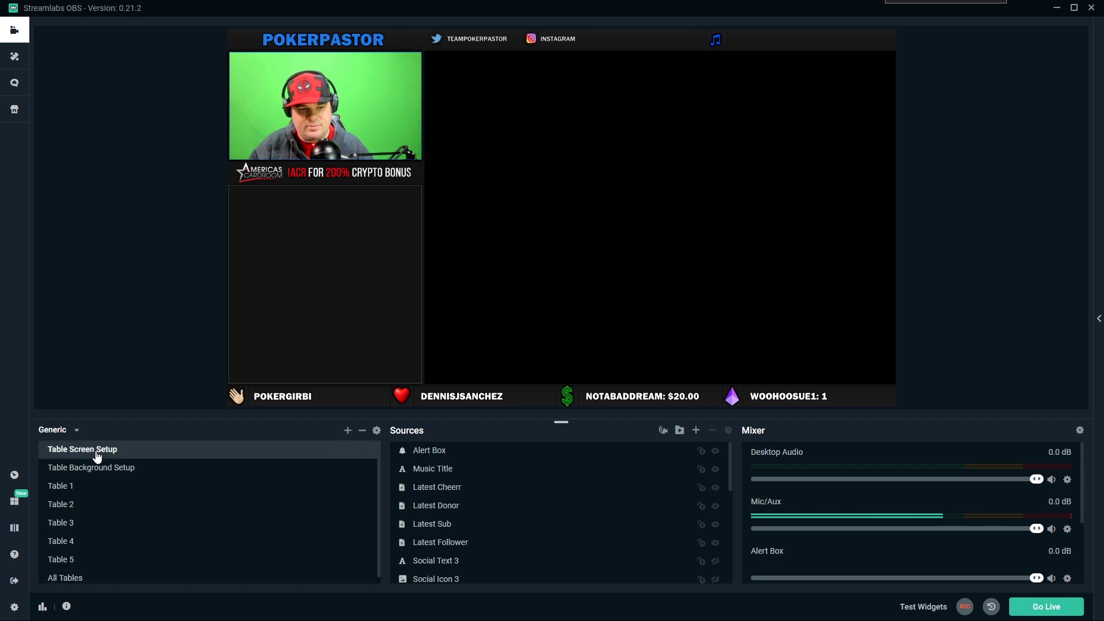
left_click(428, 454)
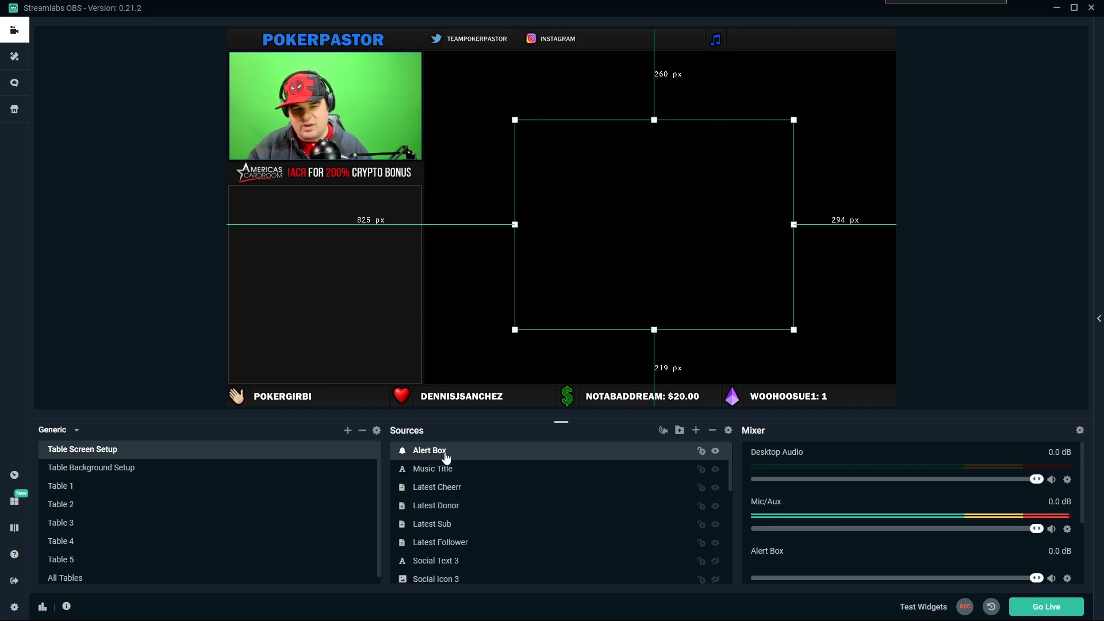
double_click(443, 452)
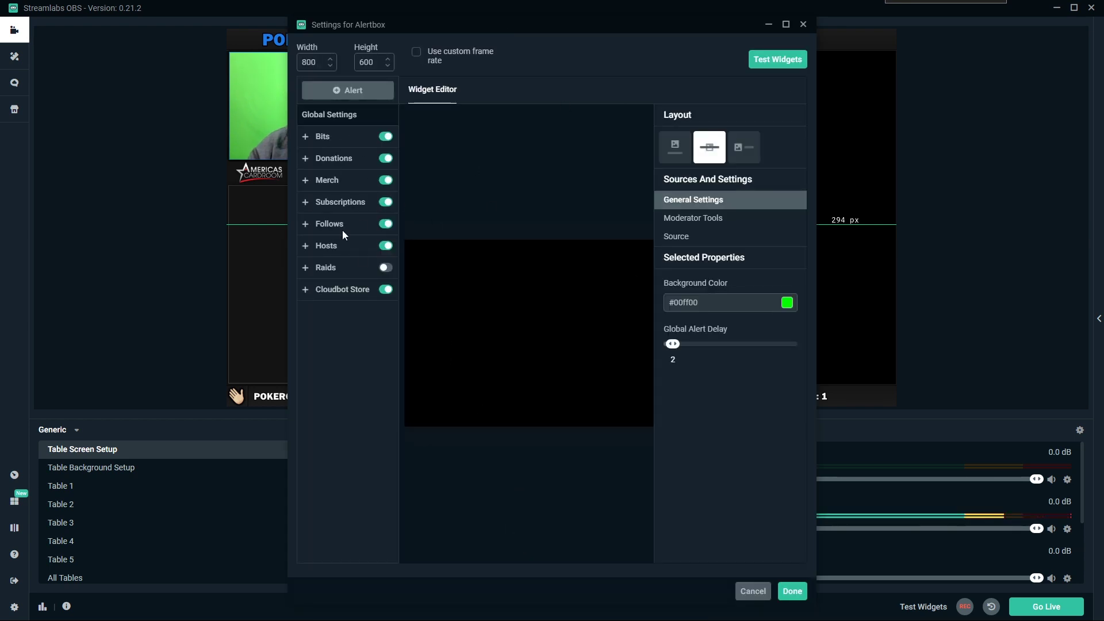
left_click(792, 590)
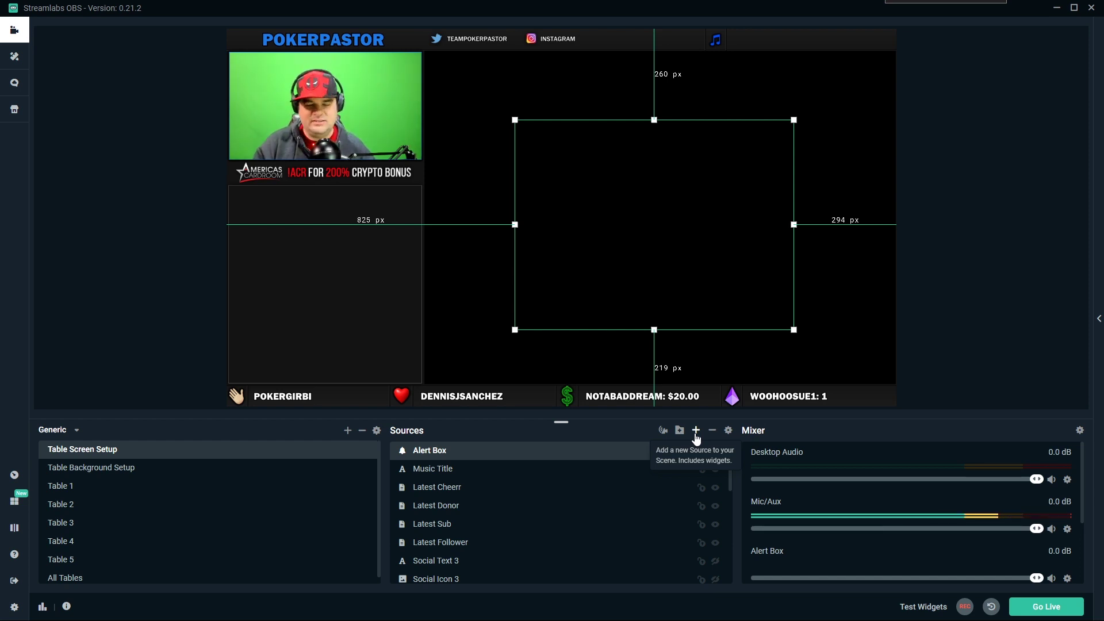
left_click(189, 491)
left_click(166, 522)
left_click(164, 541)
left_click(158, 559)
left_click(141, 528)
left_click(115, 485)
left_click(117, 504)
left_click(118, 541)
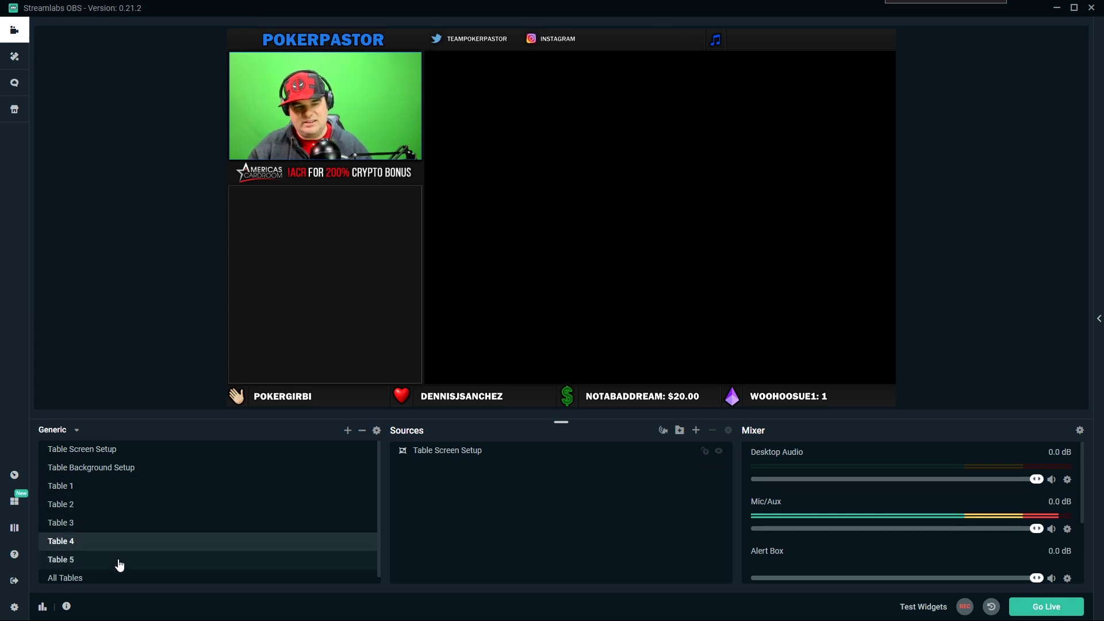
left_click(119, 560)
left_click(92, 449)
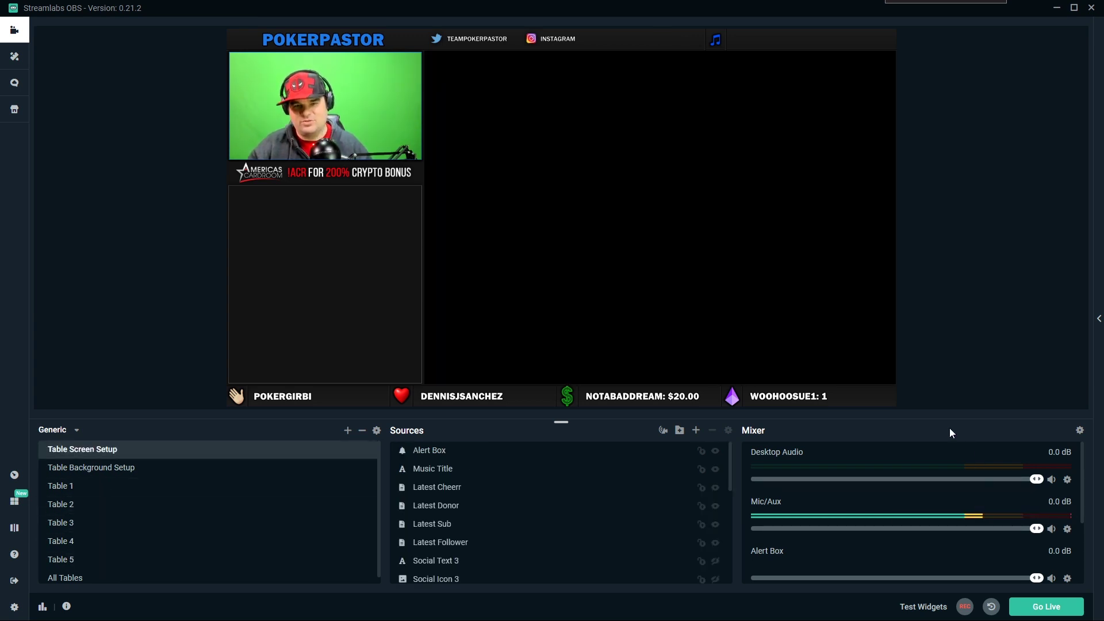